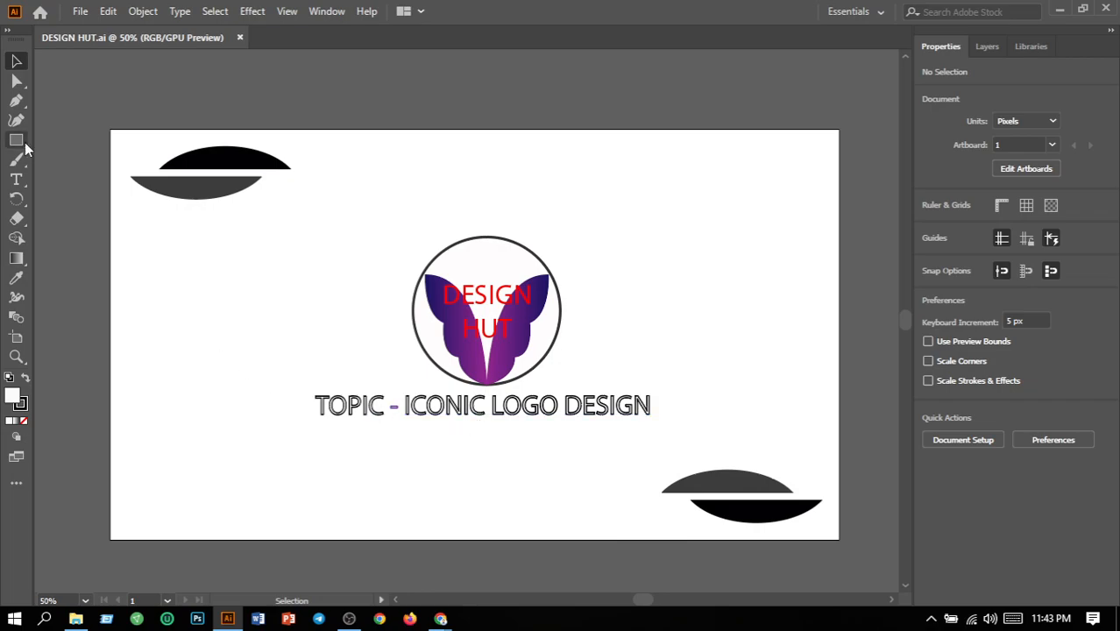
Replace the word ICONIC with TYPOGRAPHICAL in the topic line below the logo
left_click(15, 184)
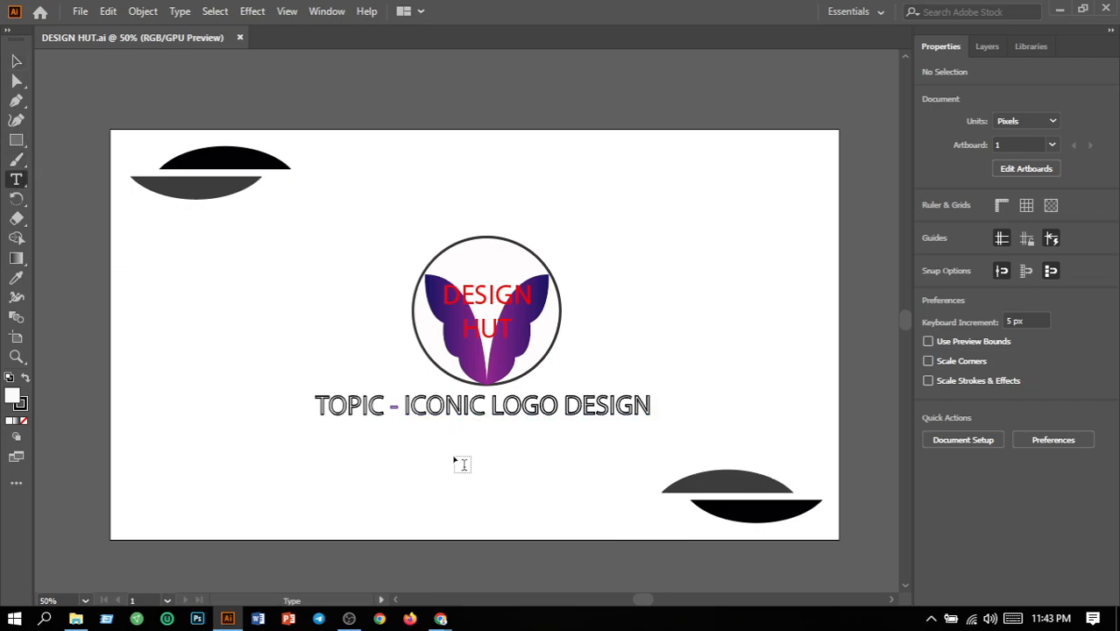
left_click(486, 404)
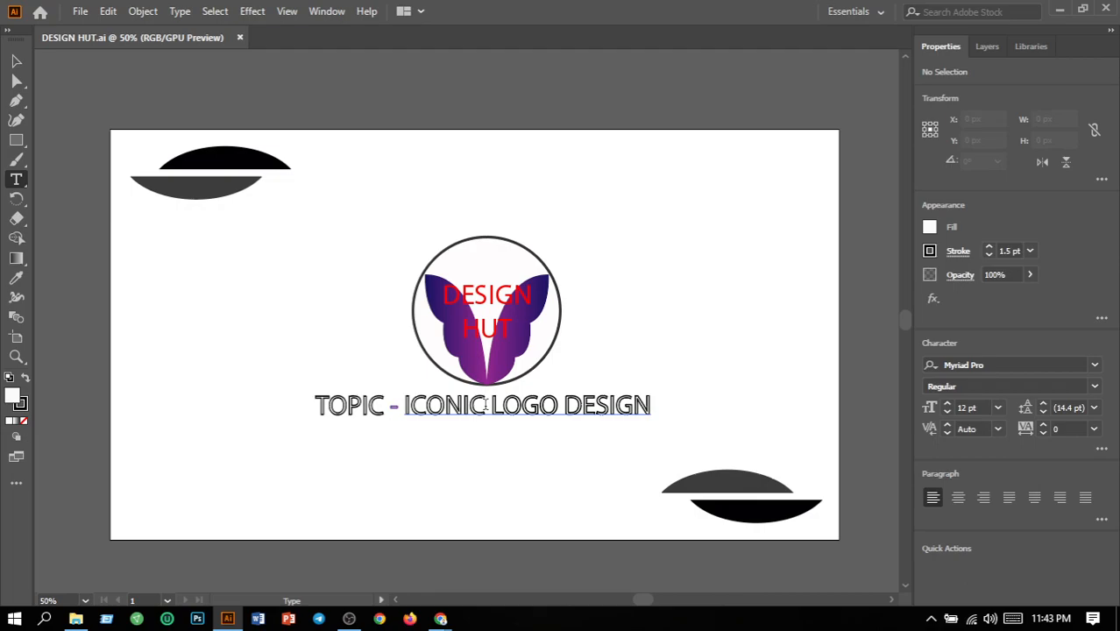
left_click(485, 404)
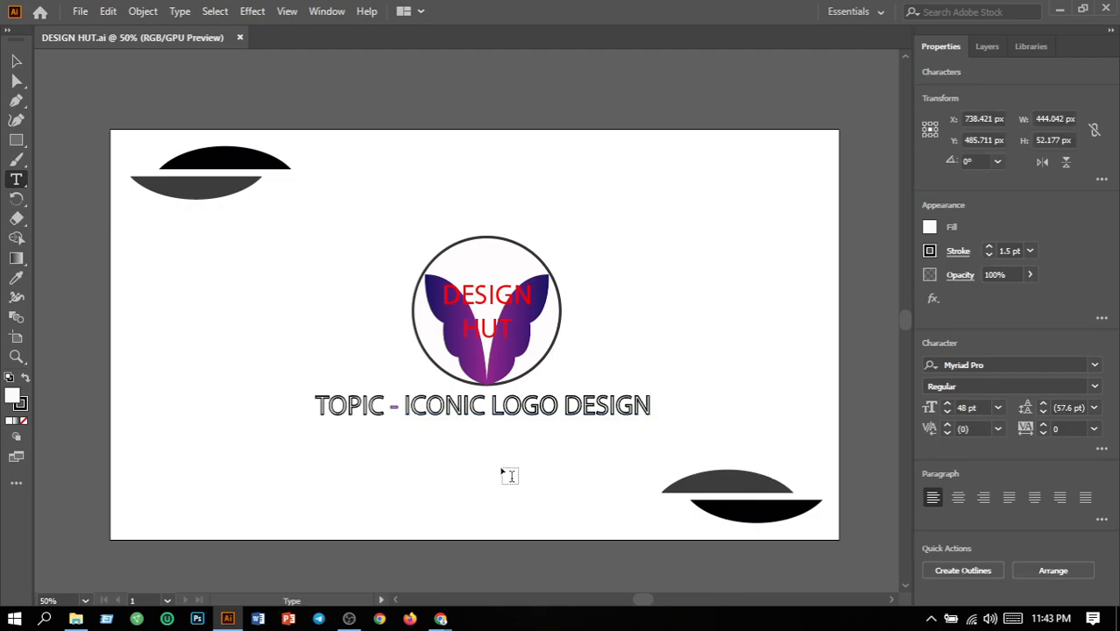
key("BackSpace")
key("BackSpace")
key("BackSpace")
key("BackSpace")
key("BackSpace")
key("BackSpace")
key("BackSpace")
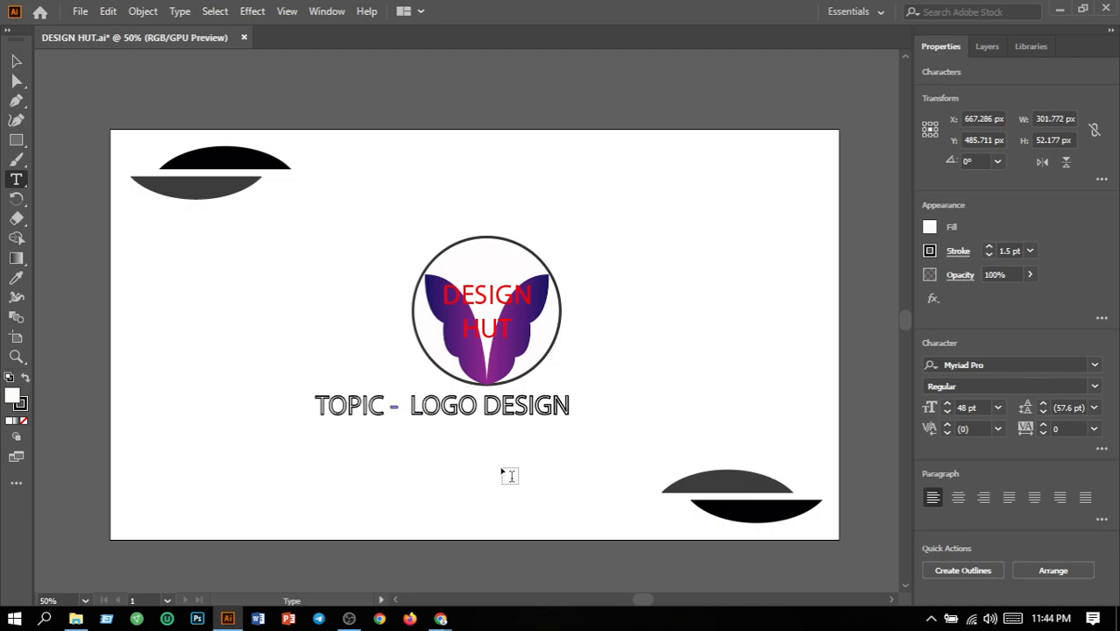
type("TY")
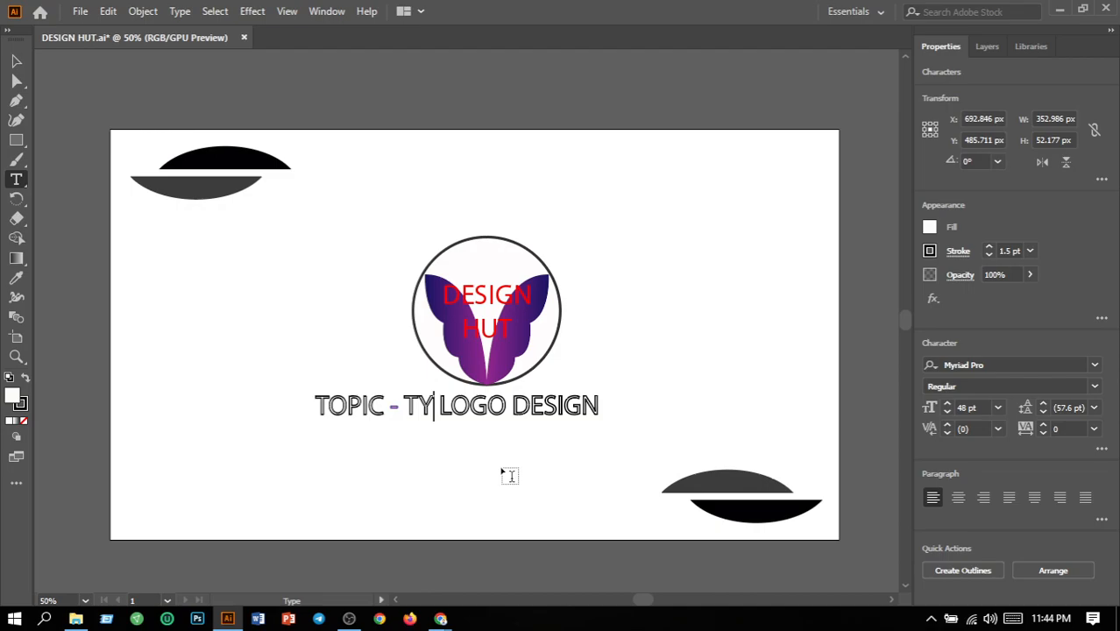
type("PO")
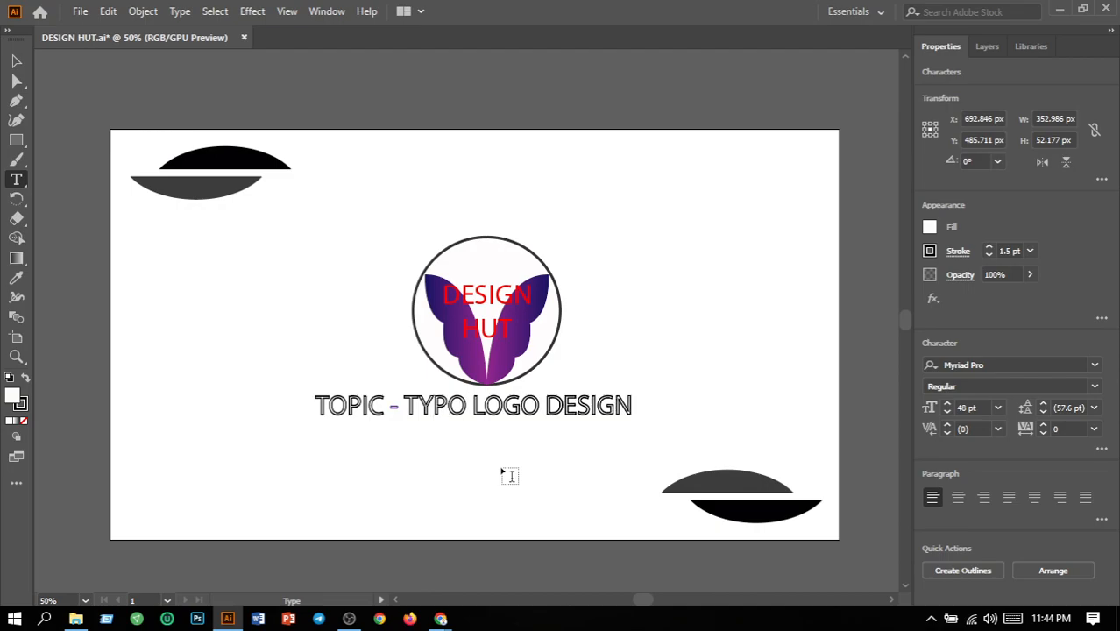
type("GRAPH")
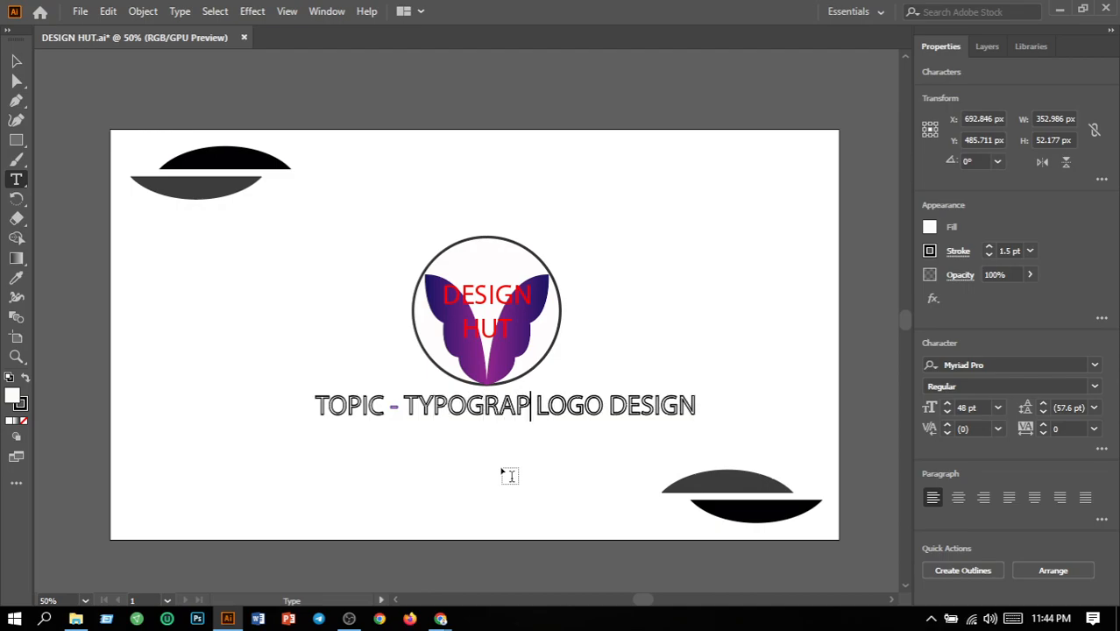
type("ICAL")
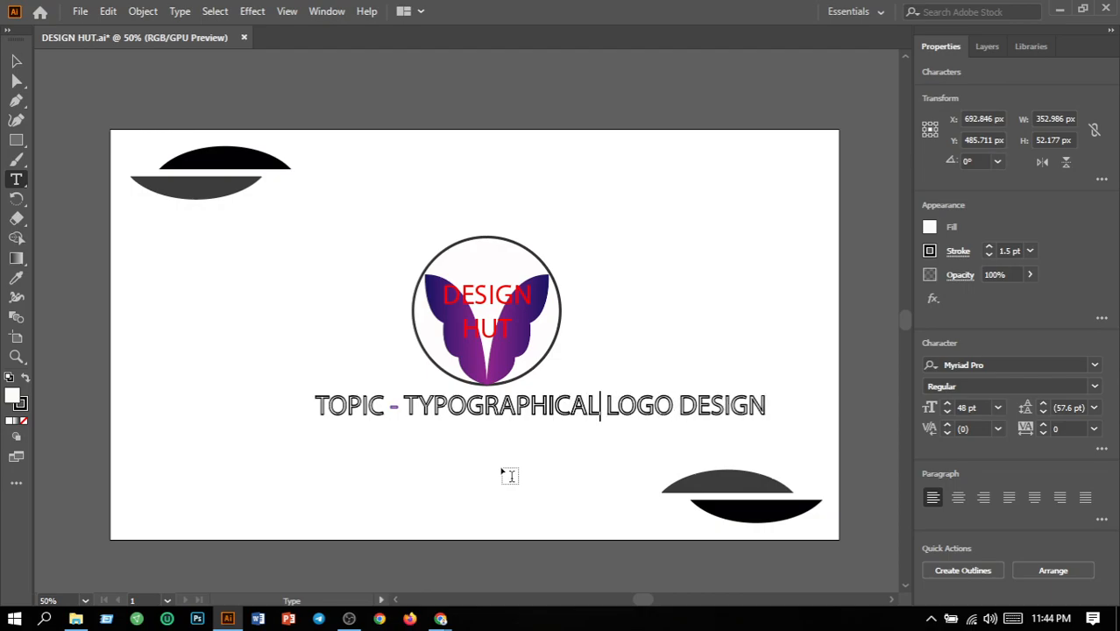
Move the whole topic line left to about X 661.5 px so it is centred beneath the circular logo
left_click(16, 61)
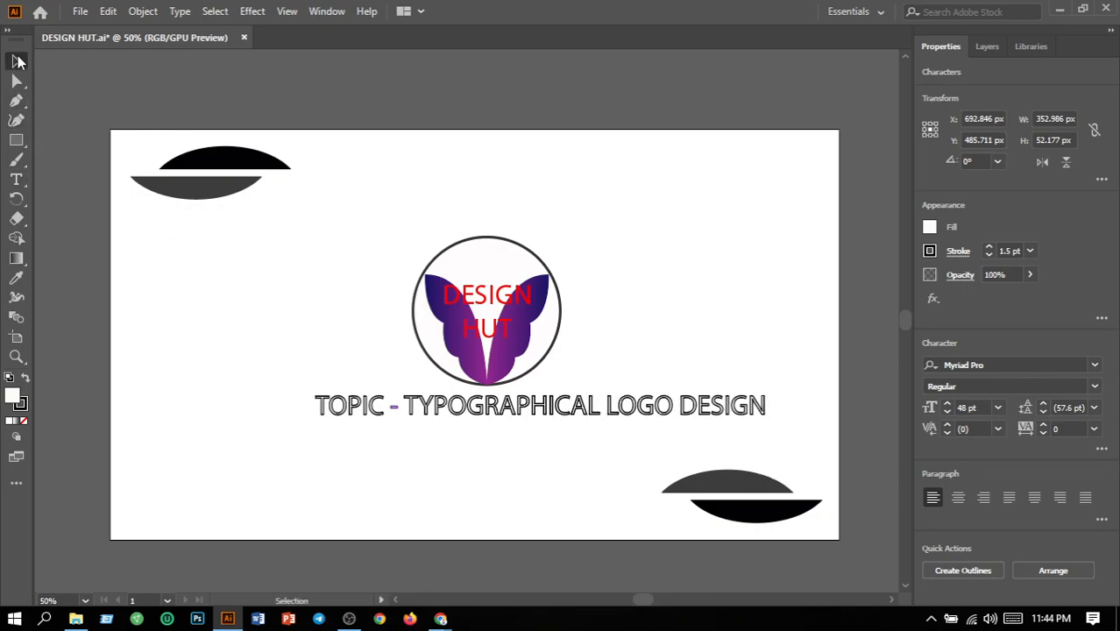
left_click(242, 306)
left_click_drag(311, 419, 779, 442)
key("shift+Left")
key("shift+Left")
key("shift+Left")
key("shift+Left")
key("shift+Left")
key("shift+Left")
key("shift+Left")
key("shift+Left")
key("shift+Left")
key("shift+Left")
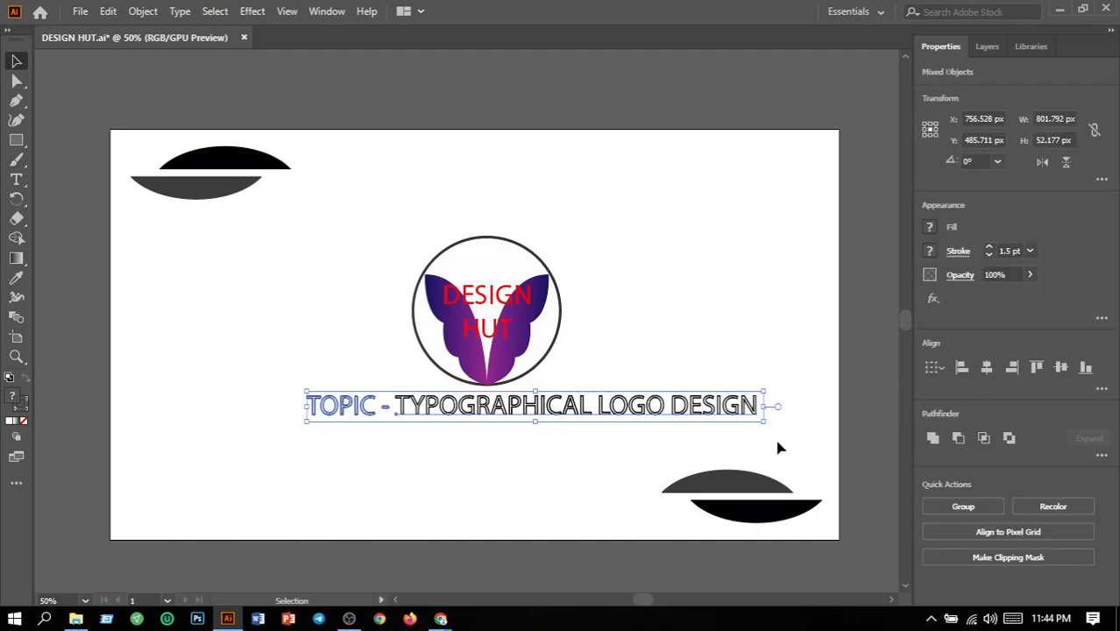
key("Left")
key("Left")
key("Left")
key("Left")
key("Left")
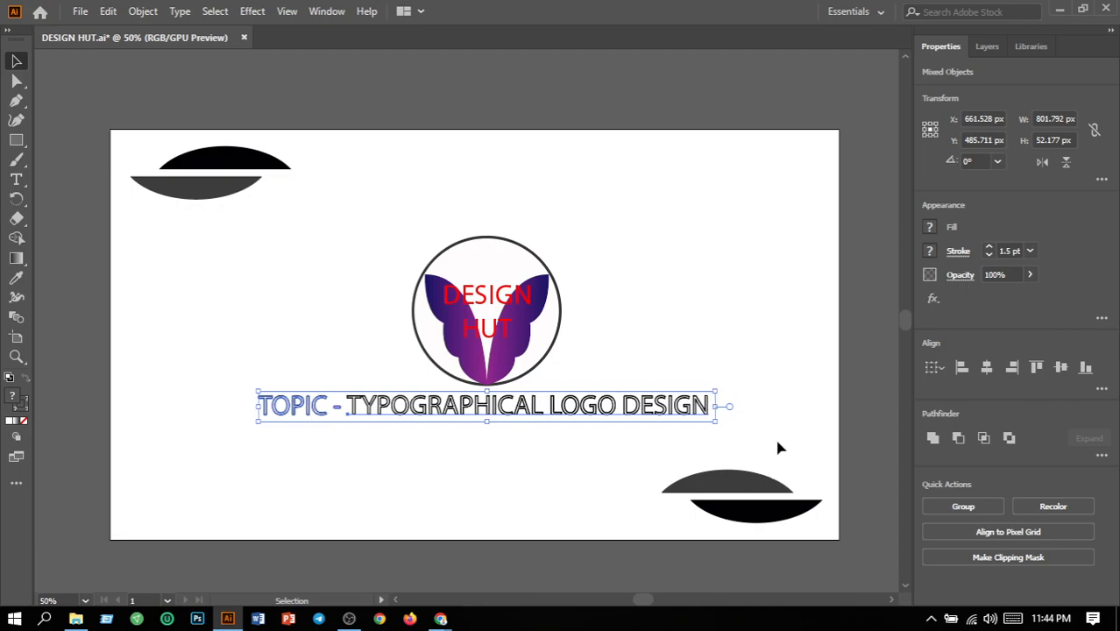
left_click(658, 349)
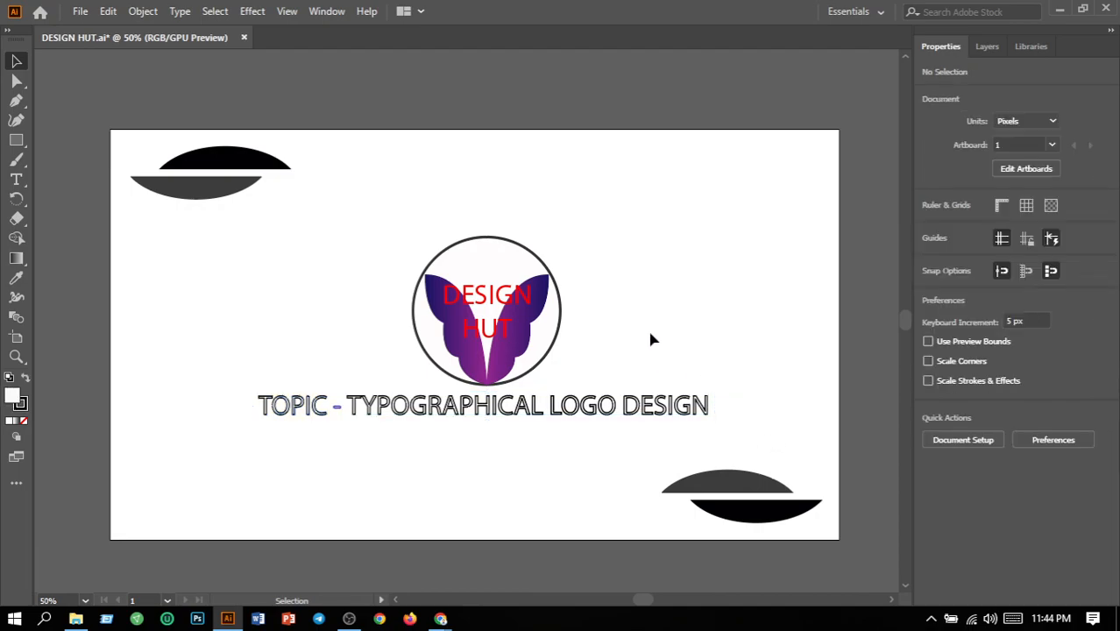
Change the fill of both dark grey corner shapes to dark indigo 1C0156
left_click(190, 186)
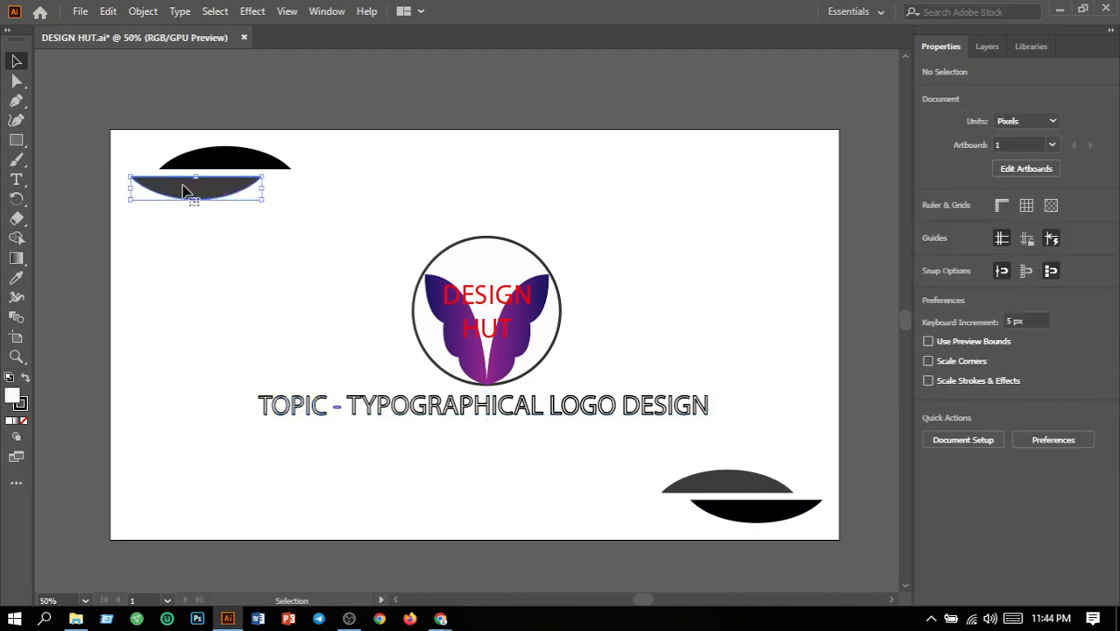
left_click(732, 496, "shift")
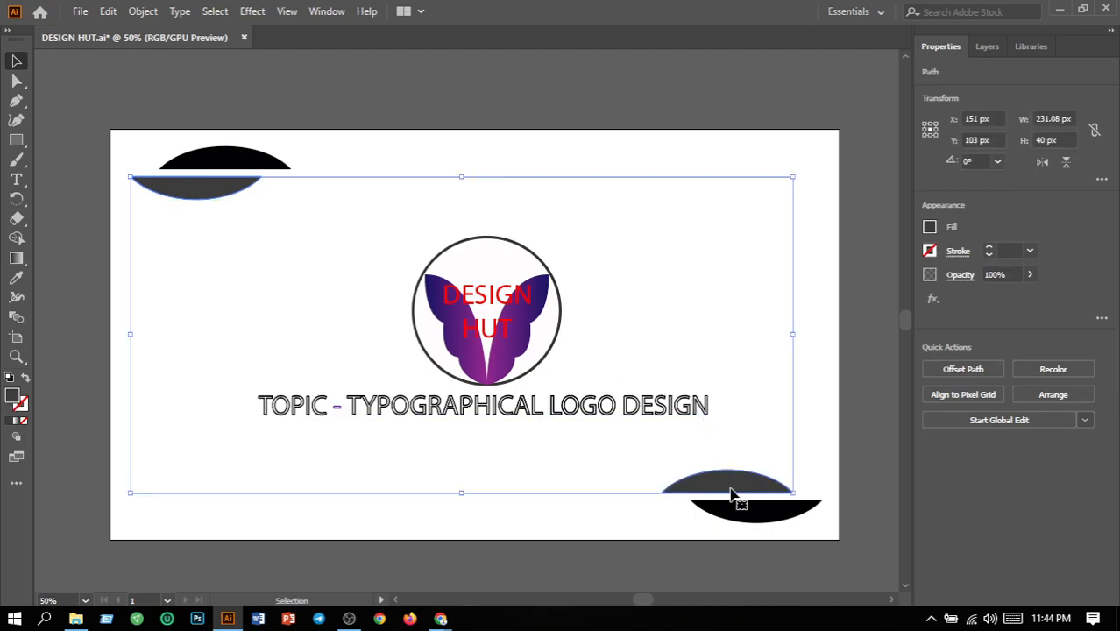
double_click(13, 396)
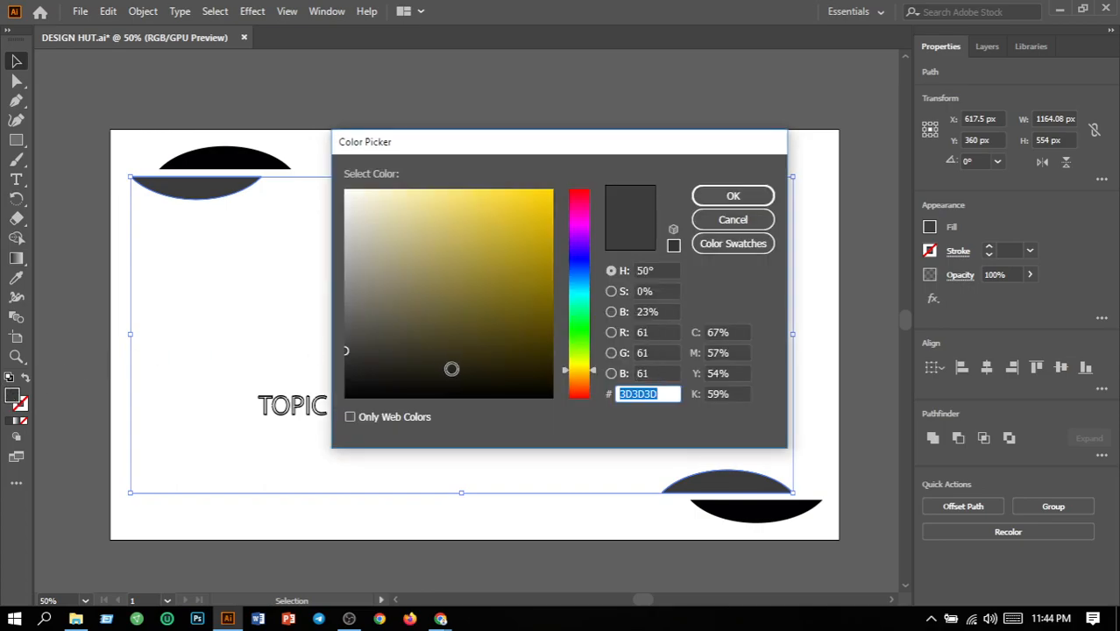
left_click(583, 331)
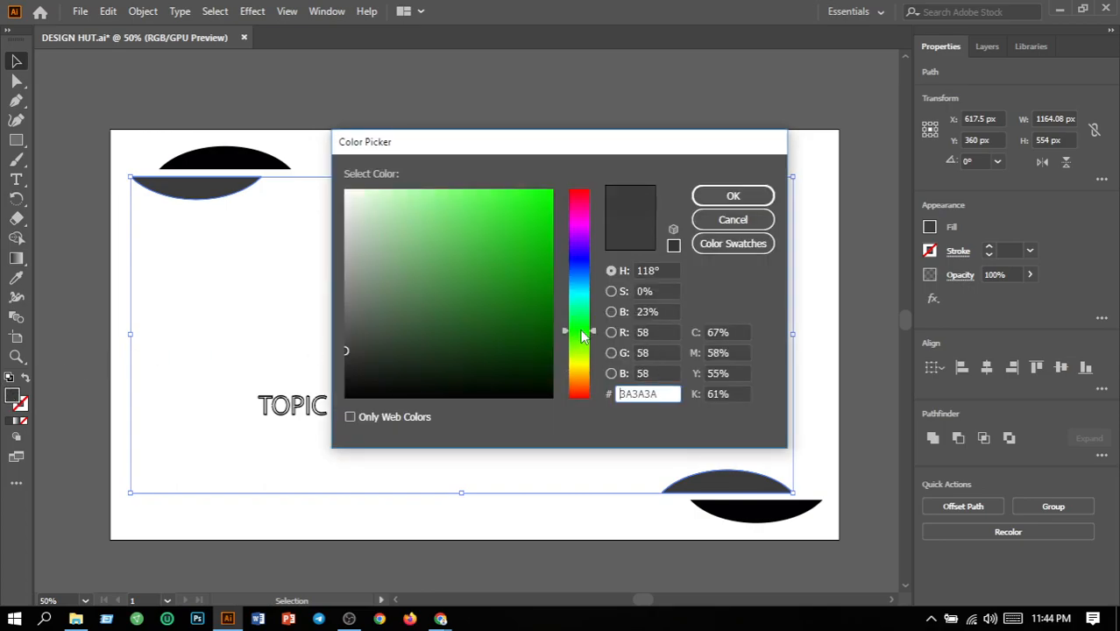
left_click(582, 313)
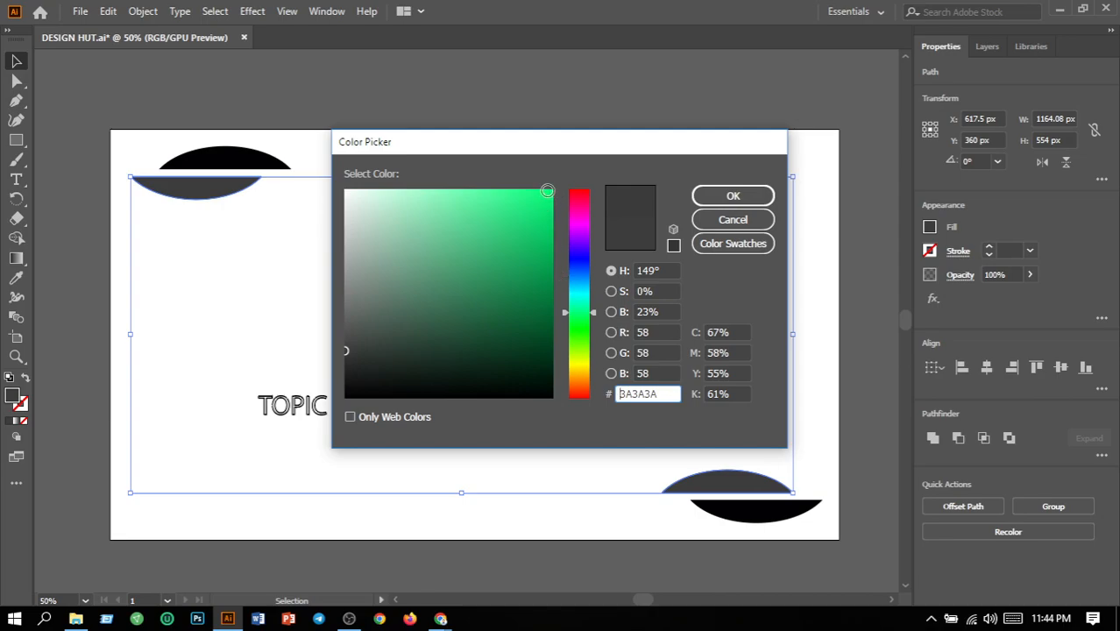
left_click(583, 267)
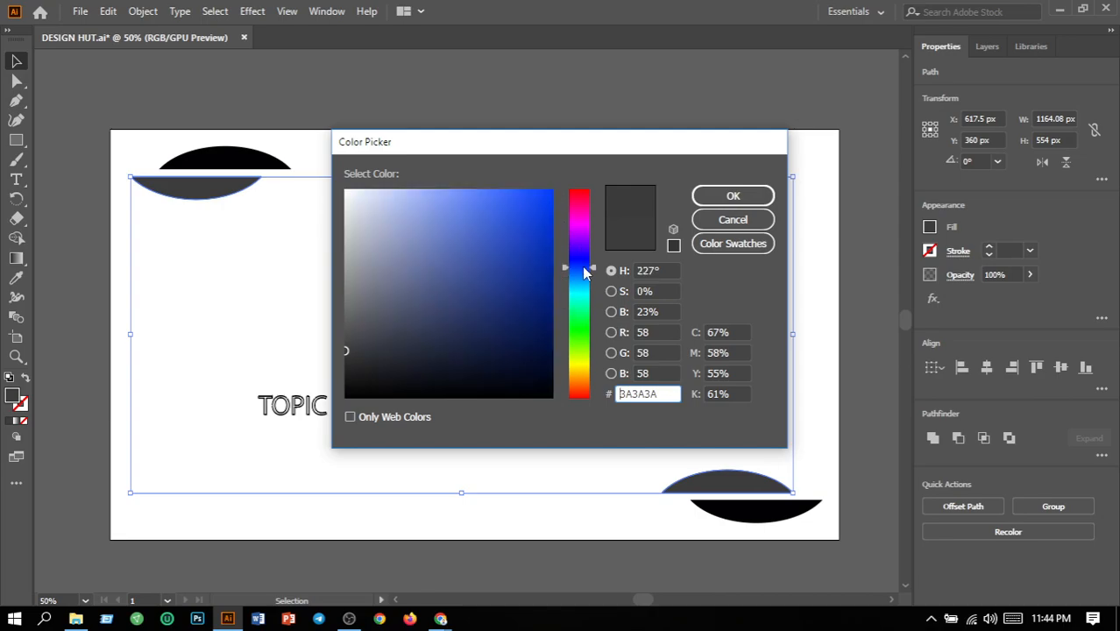
mouse_move(582, 266)
left_mouse_down()
mouse_move(583, 281)
mouse_move(590, 243)
mouse_move(582, 251)
left_mouse_up()
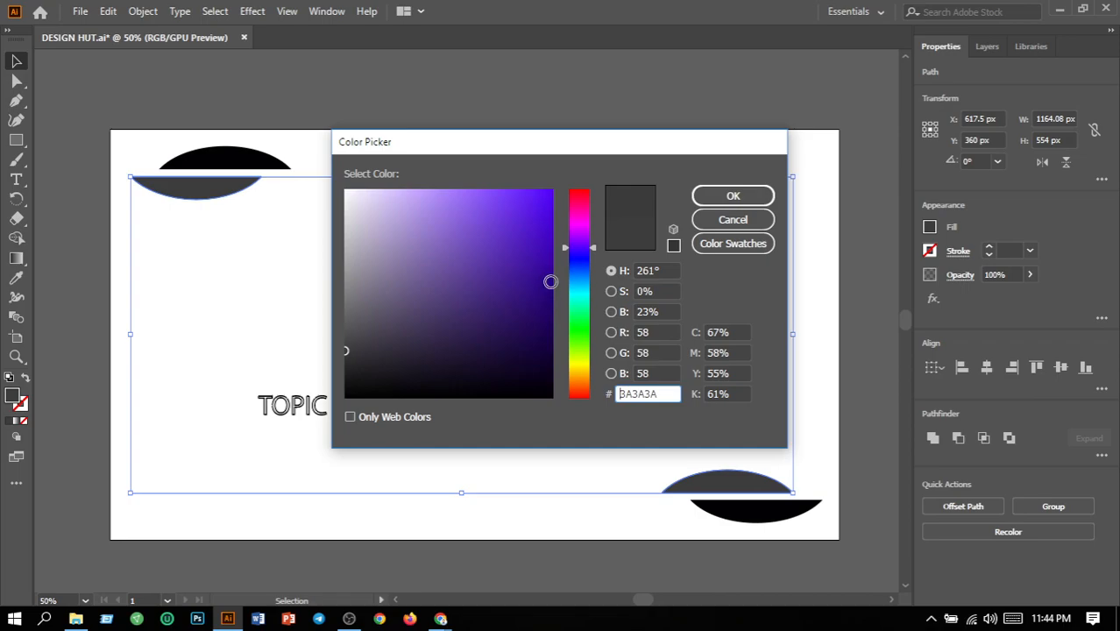
left_click(550, 282)
left_click_drag(551, 281, 551, 326)
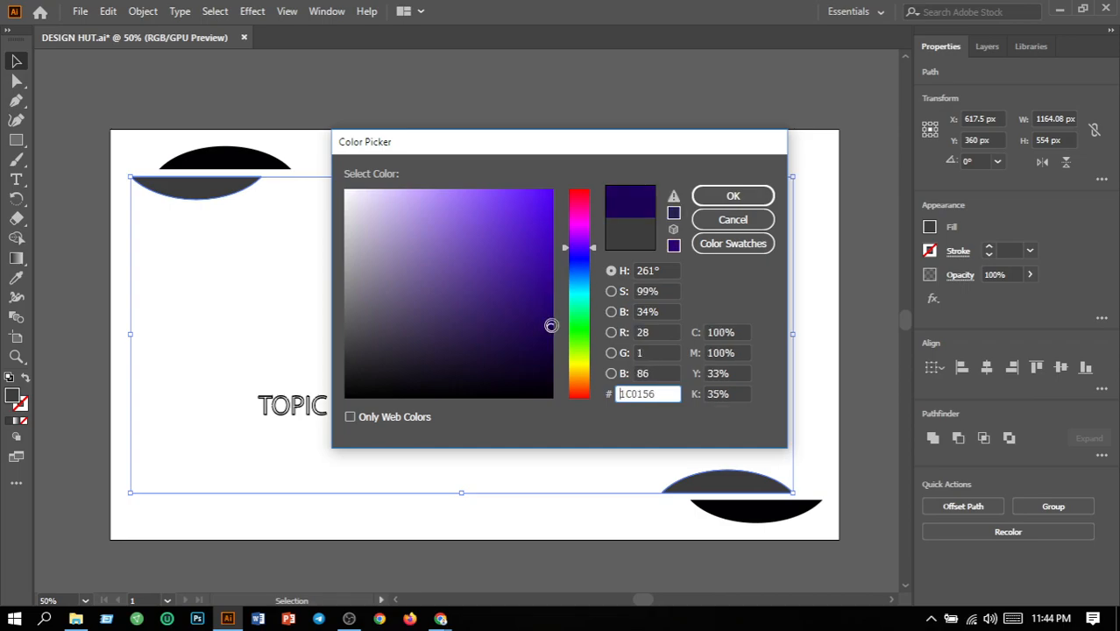
left_click(730, 198)
left_click(819, 424)
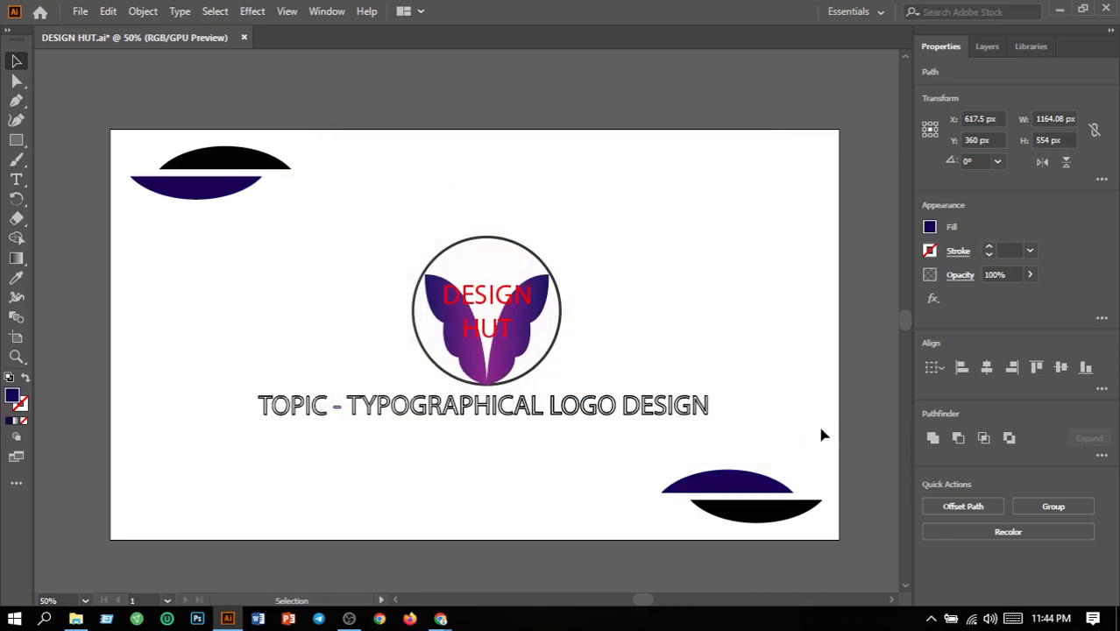
Change the fill of both black corner shapes to orange FF7F00
left_click(739, 517)
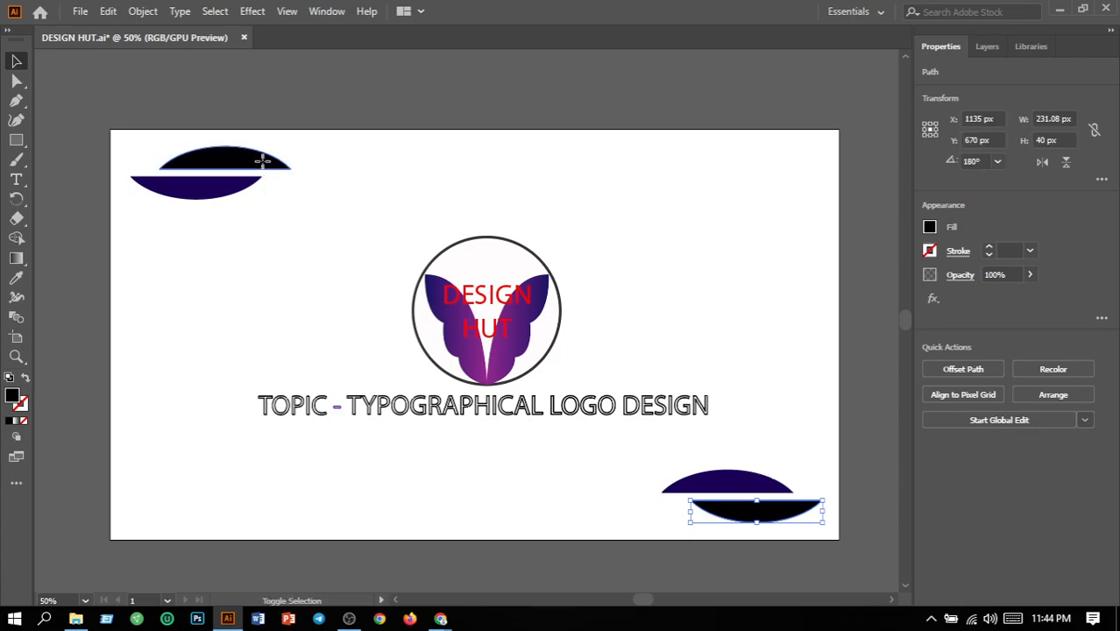
left_click(259, 162, "shift")
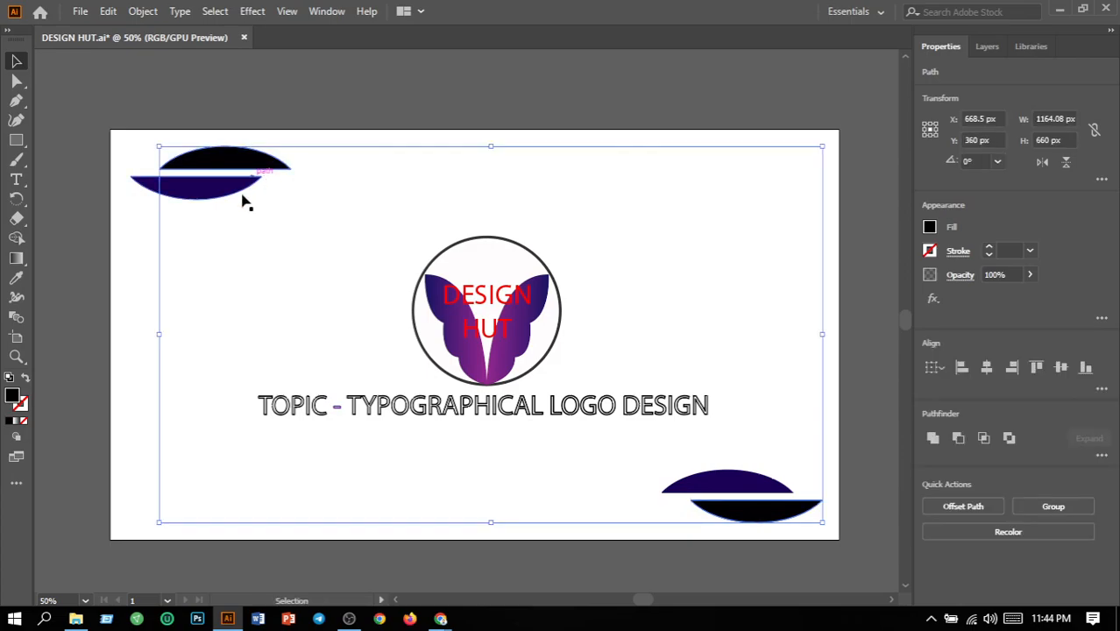
double_click(13, 403)
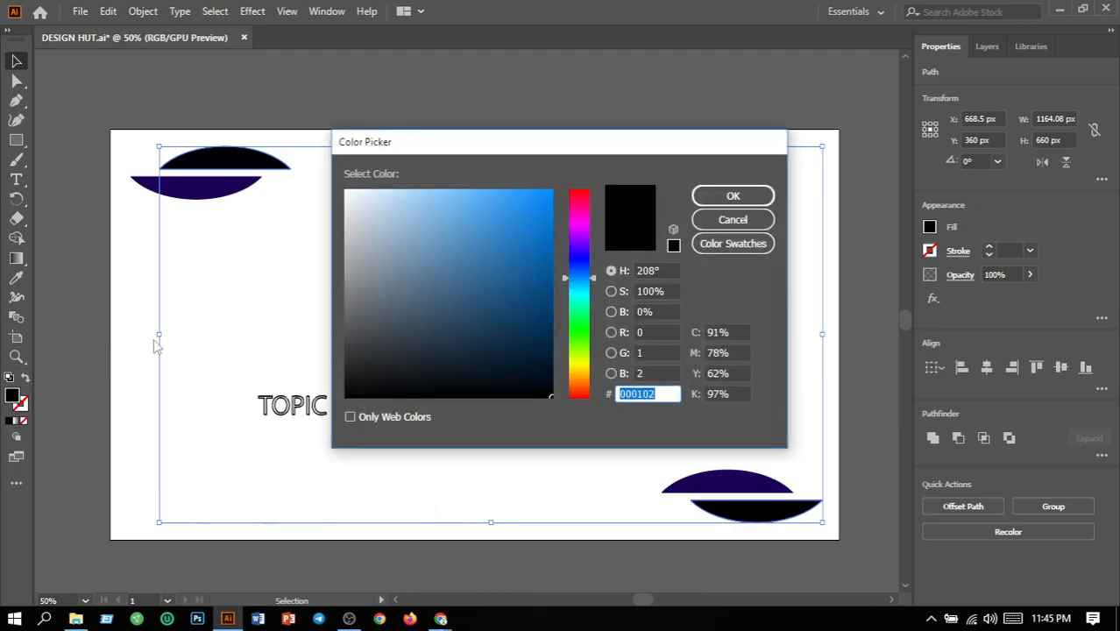
left_click(583, 385)
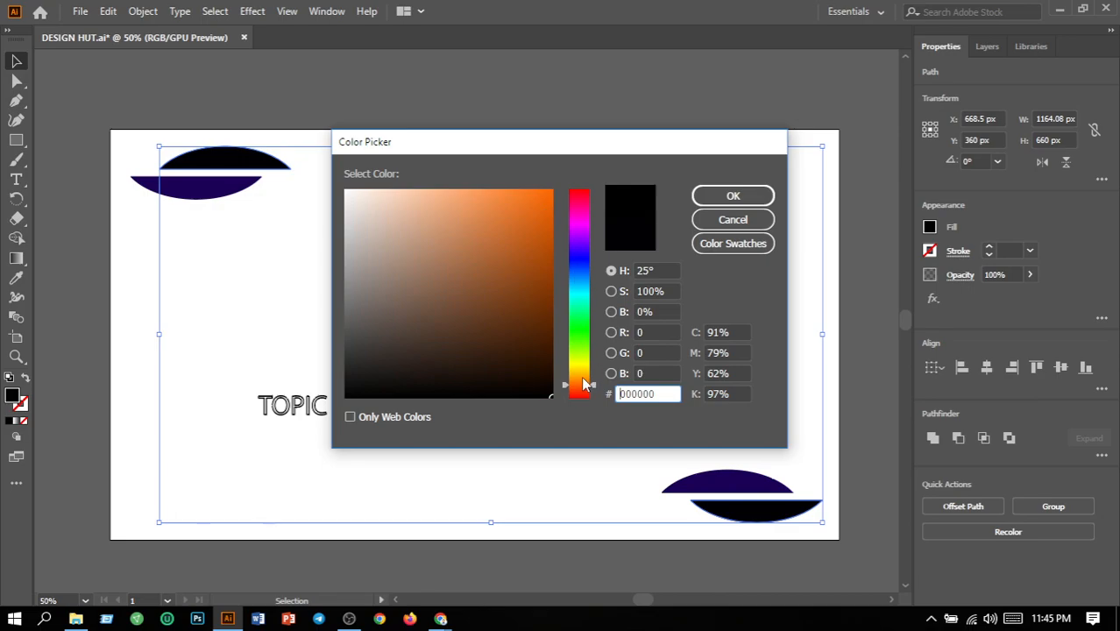
left_click(582, 383)
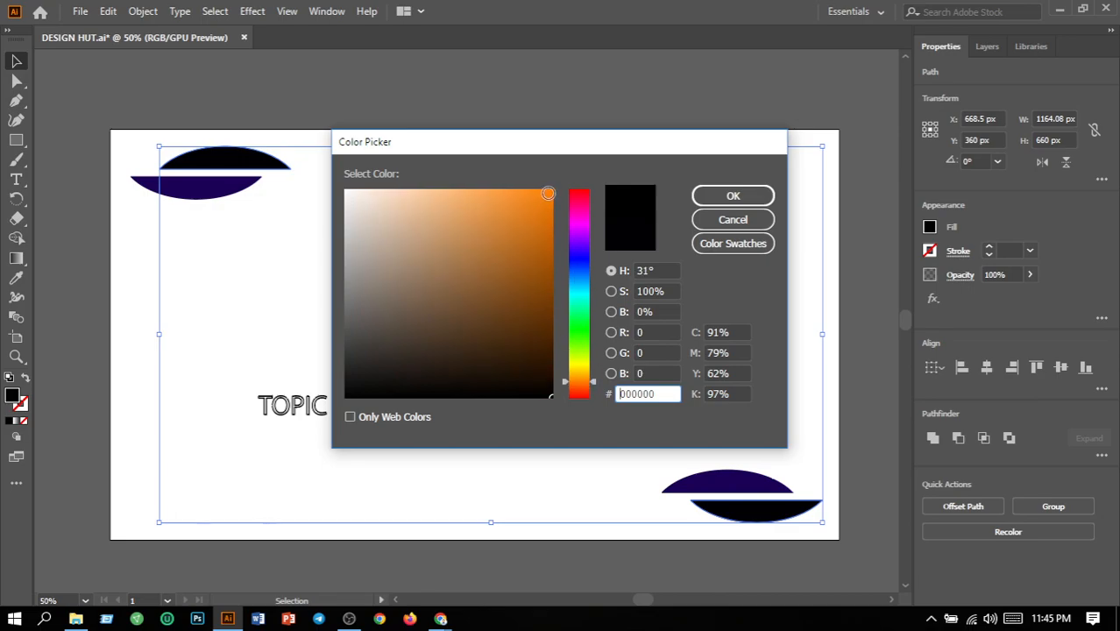
left_click(547, 193)
left_click_drag(547, 192, 565, 187)
left_click(733, 196)
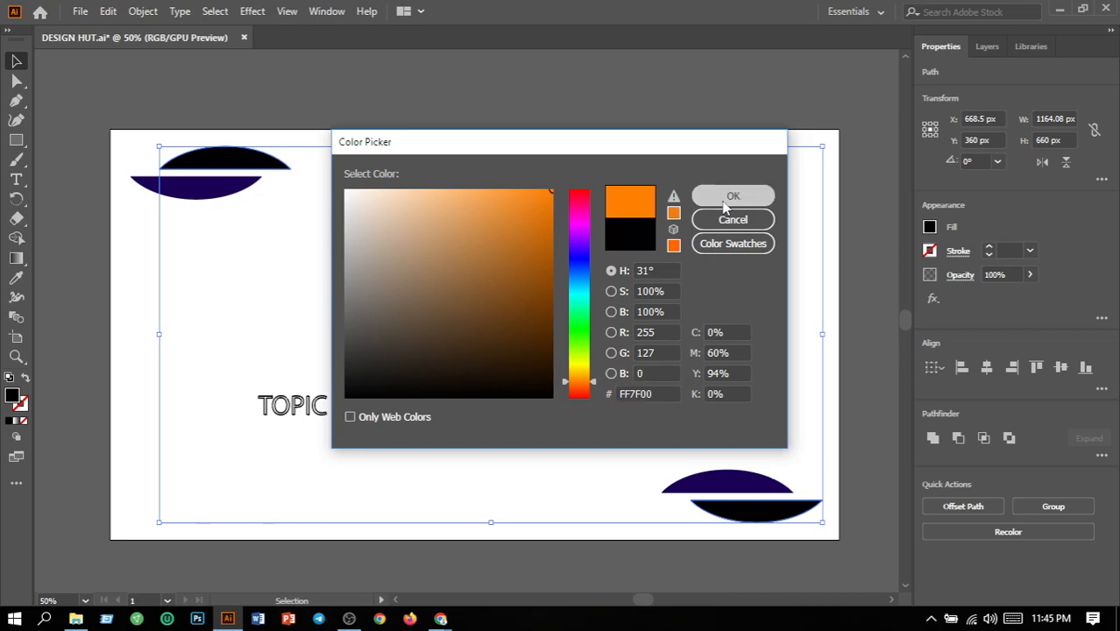
left_click(830, 264)
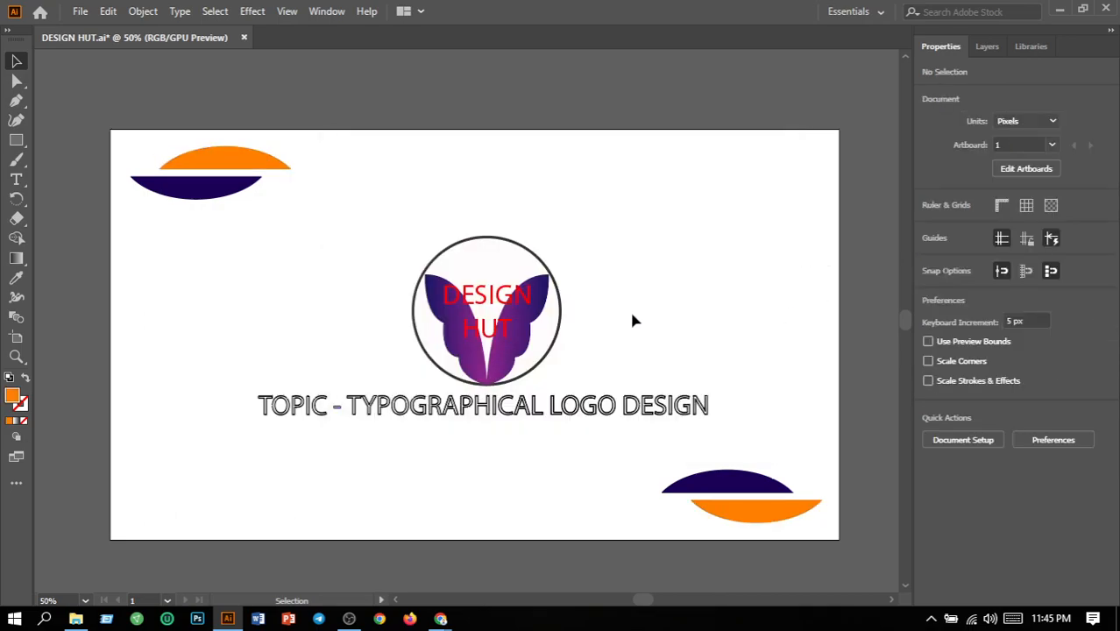
Change the stroke colour of the circle around the butterfly to the dark blue swatch
left_click(559, 326)
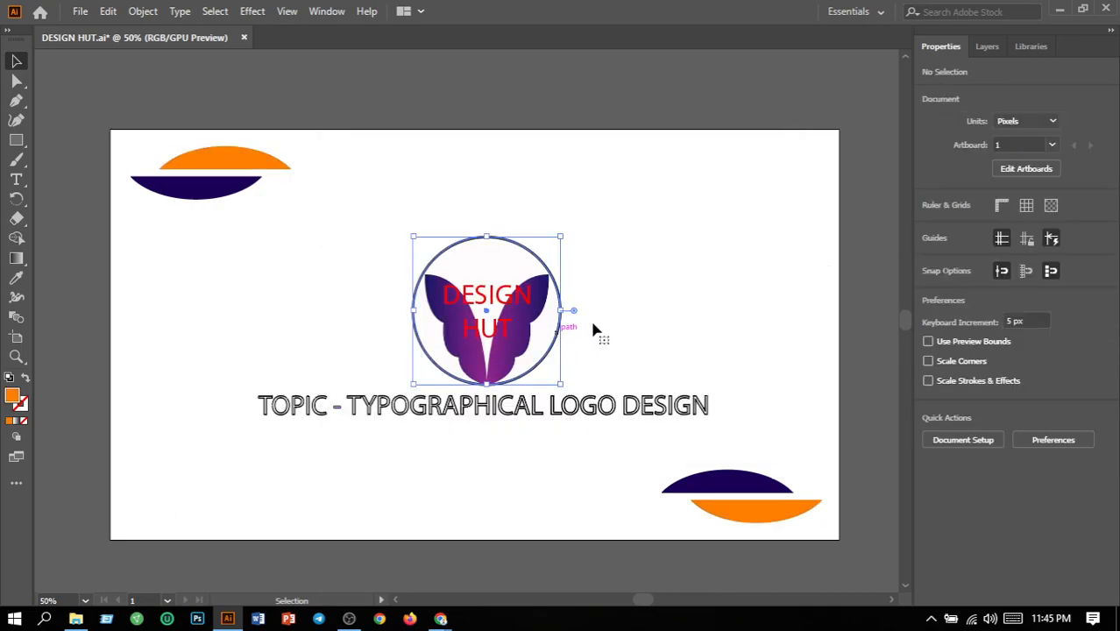
left_click(931, 253)
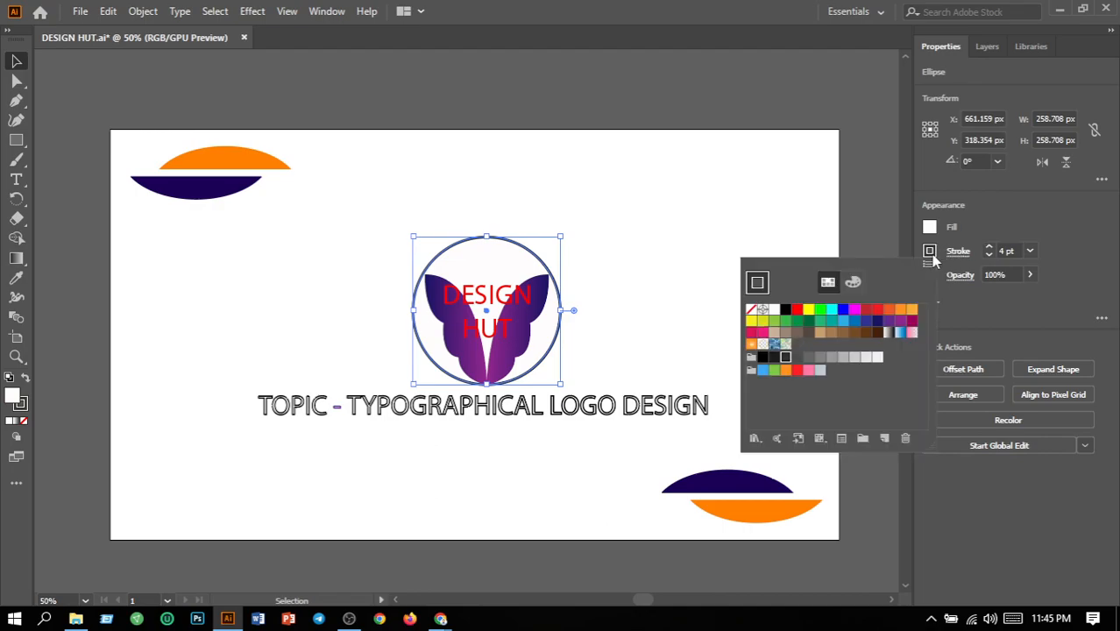
left_click(877, 321)
left_click(650, 277)
Change the fill of the DESIGN HUT text in the logo to orange FF7300
left_click(496, 327)
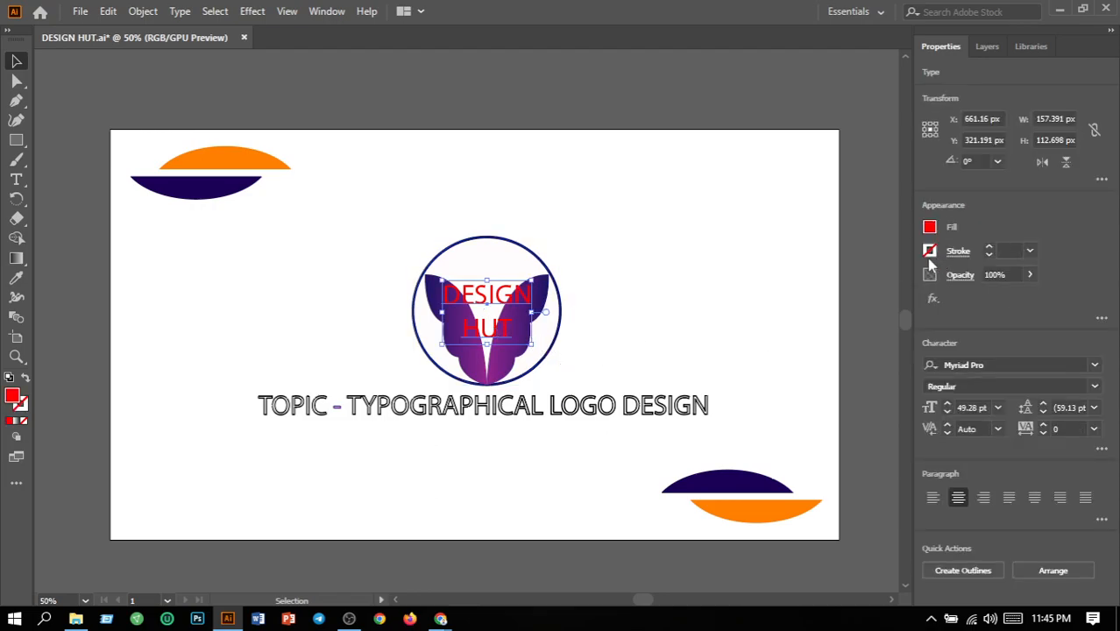
double_click(19, 399)
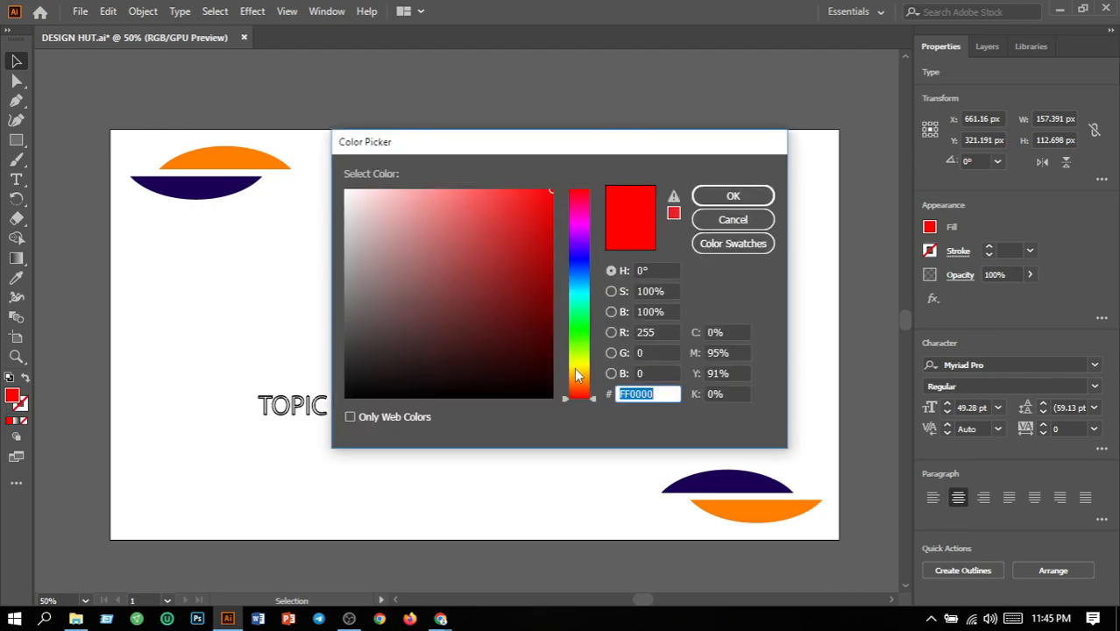
left_click(578, 383)
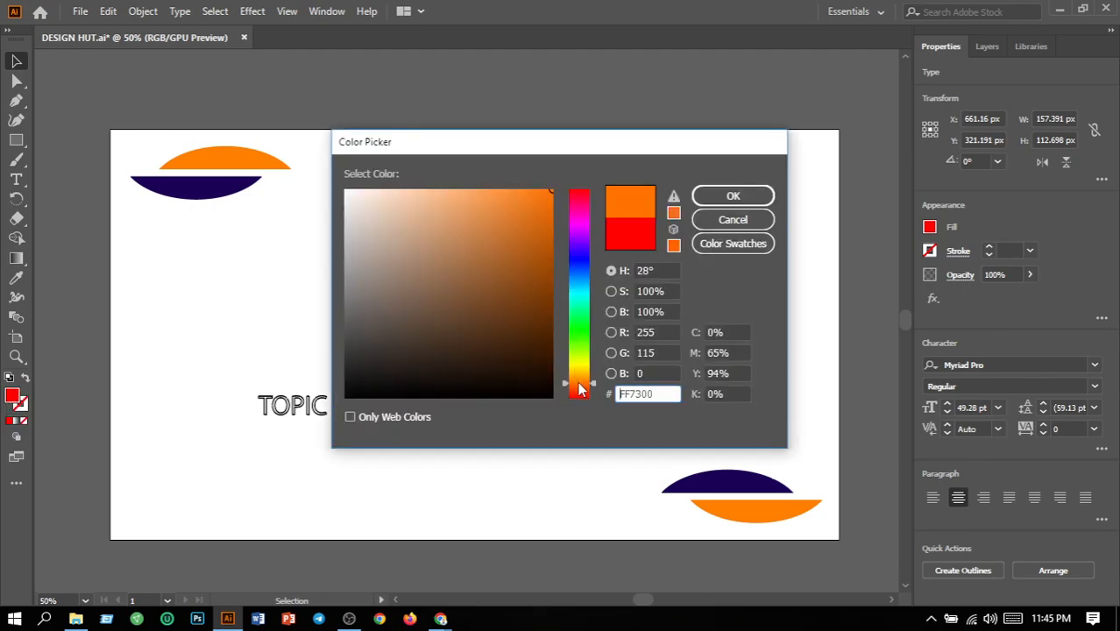
left_click(714, 200)
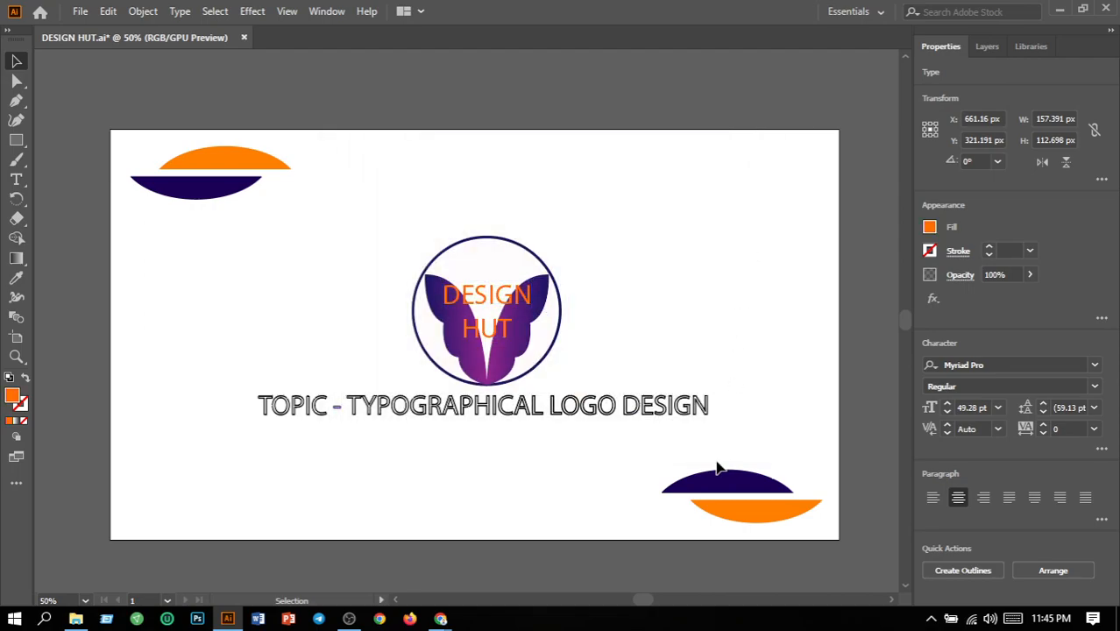
left_click(632, 480)
Change the stroke colour of the TOPIC and TYPOGRAPHICAL LOGO DESIGN lettering to the orange swatch
left_click(289, 407)
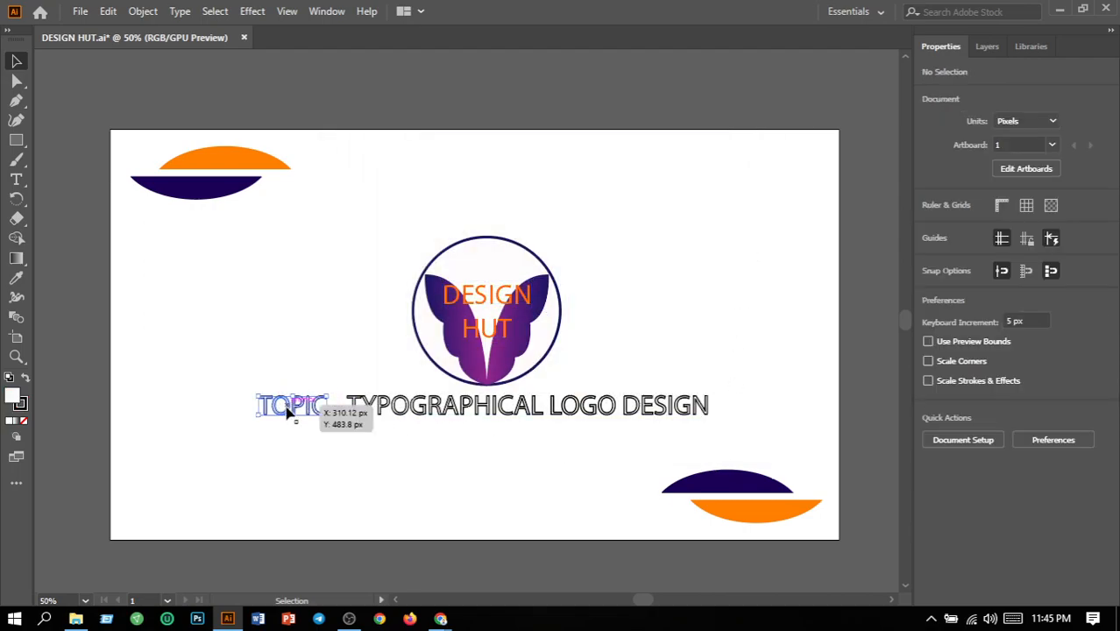
left_click(514, 414, "shift")
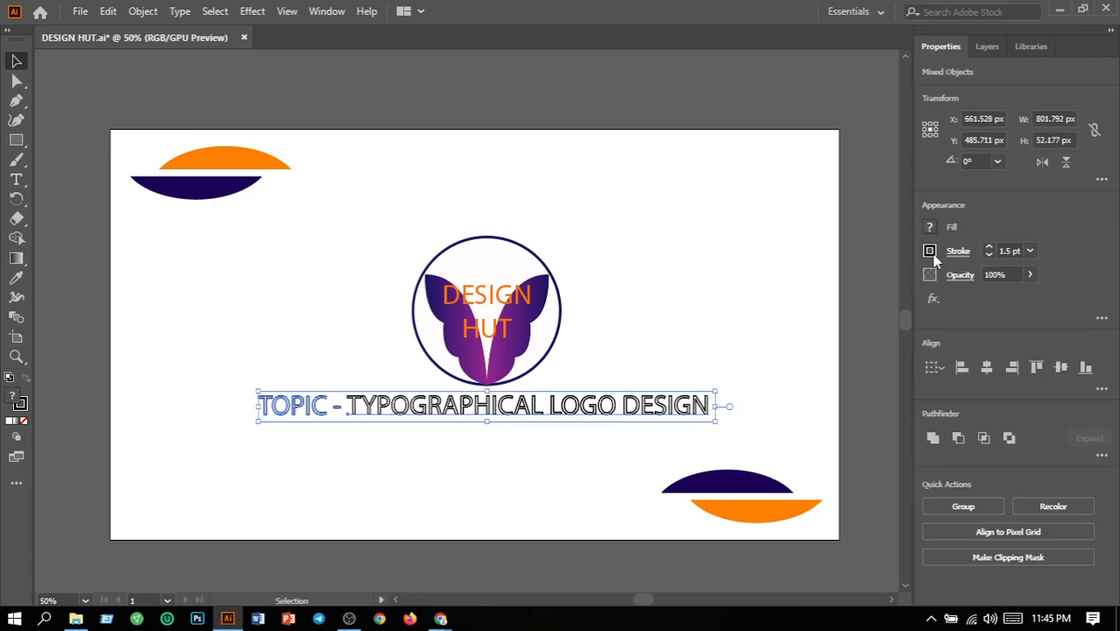
left_click(930, 252)
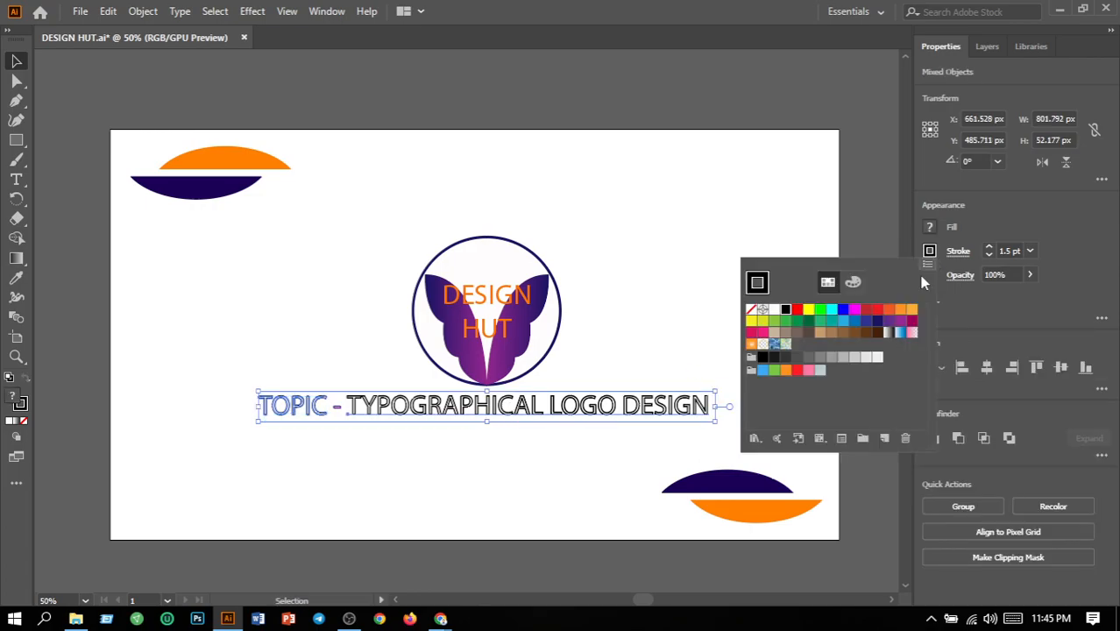
left_click(890, 311)
left_click(899, 312)
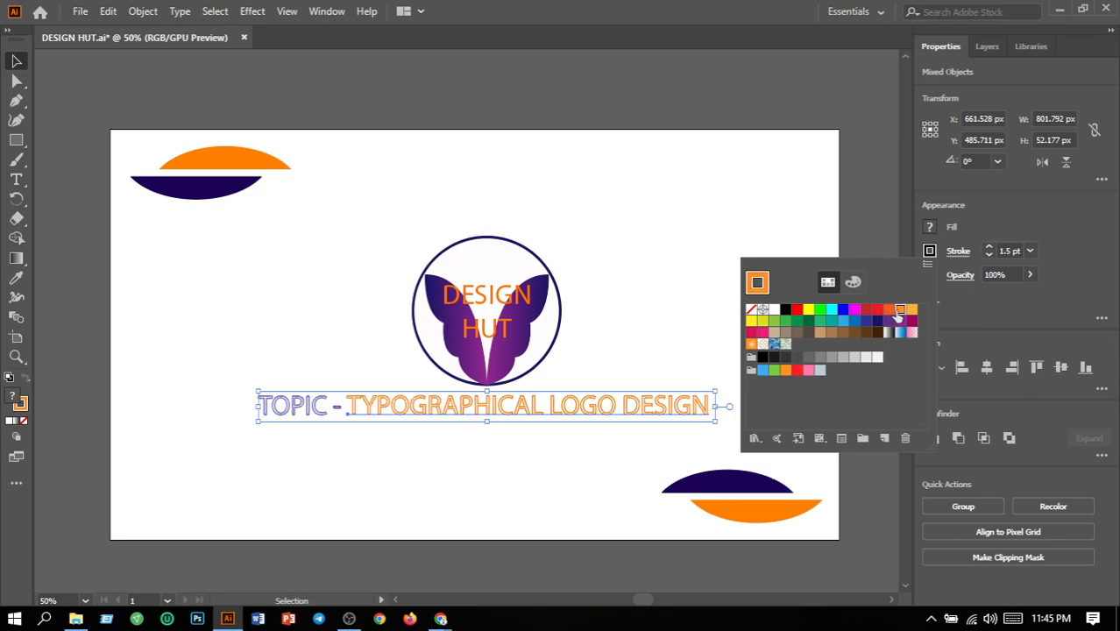
left_click(633, 317)
left_click(637, 325)
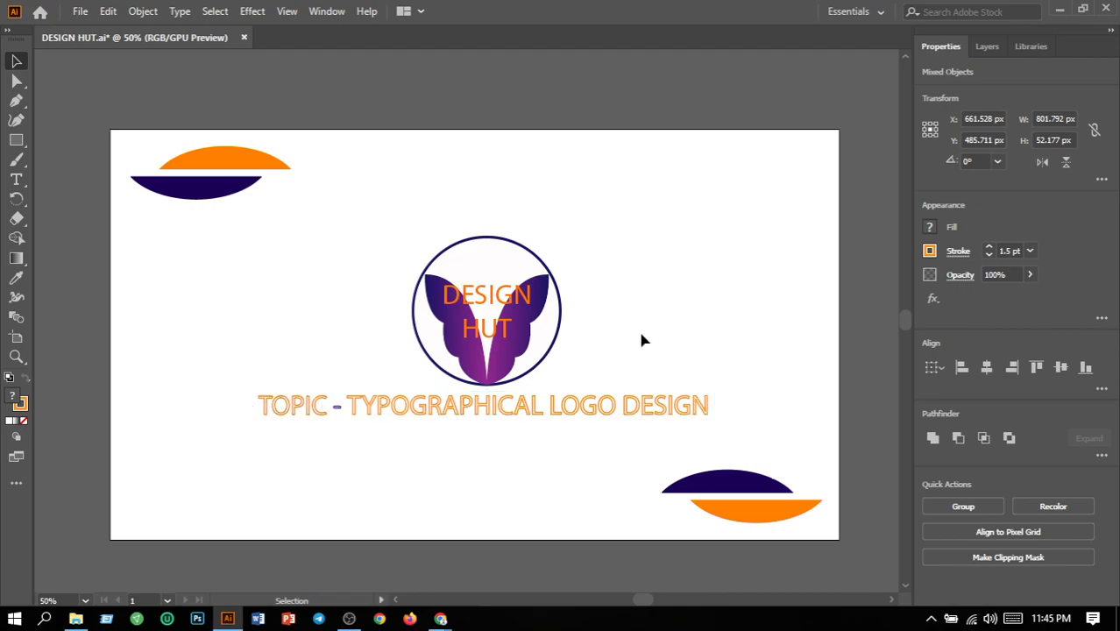
Change the stroke colour of the dash between TOPIC and TYPOGRAPHICAL to the dark blue swatch
left_click(335, 411)
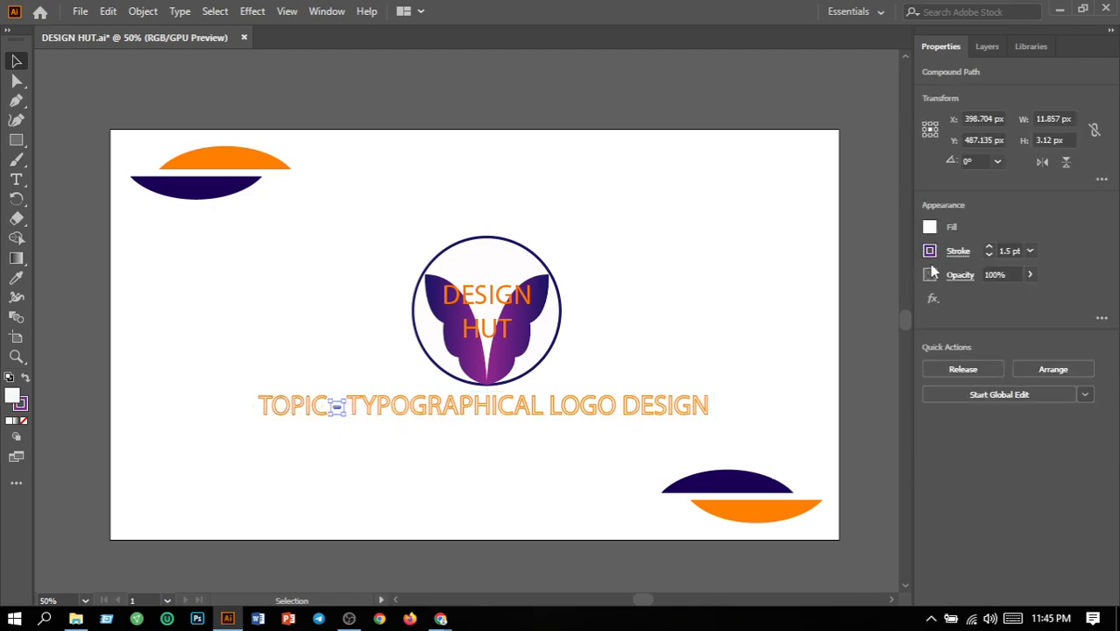
left_click(930, 252)
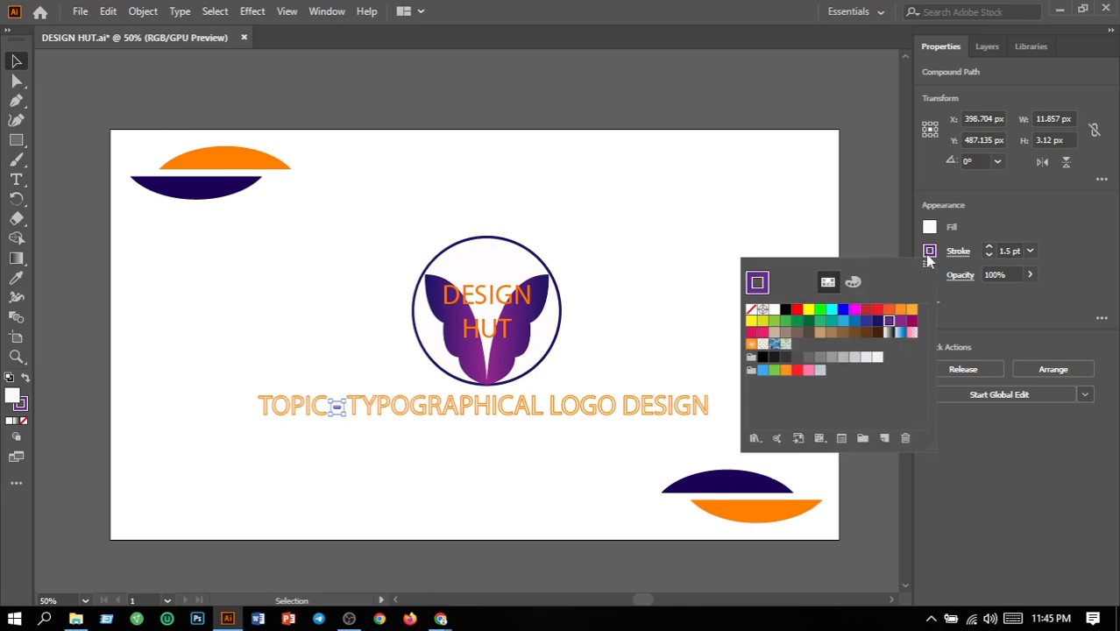
left_click(879, 323)
left_click(574, 442)
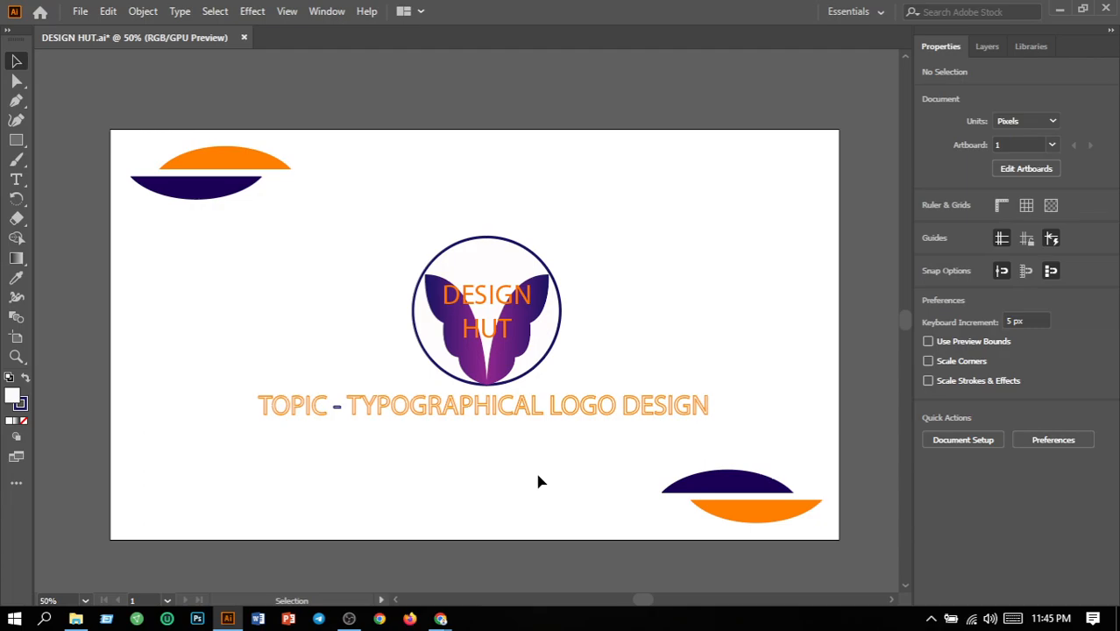
Save the document and export all artboards as DESIGN HUT.png at Screen (72 ppi) with a white background, replacing the existing file
left_click(80, 11)
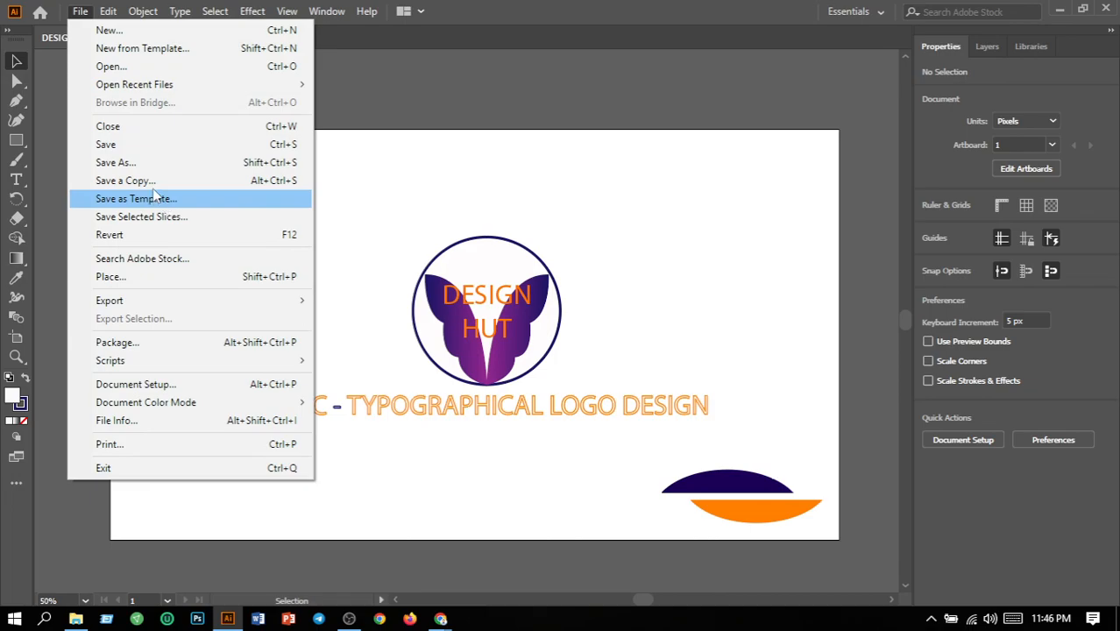
left_click(159, 154)
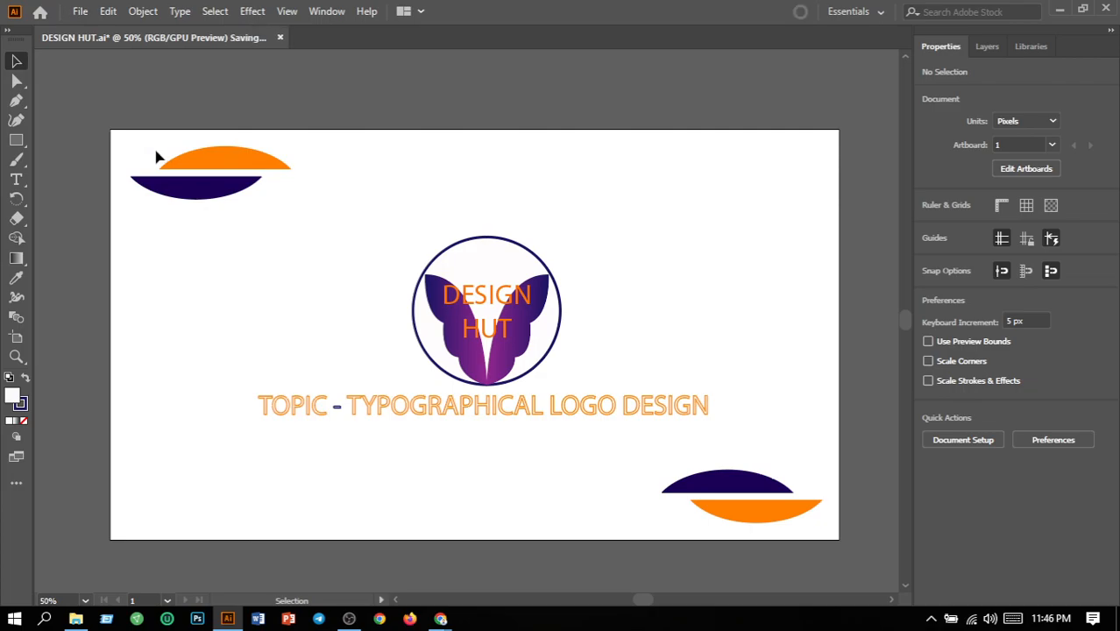
left_click(80, 11)
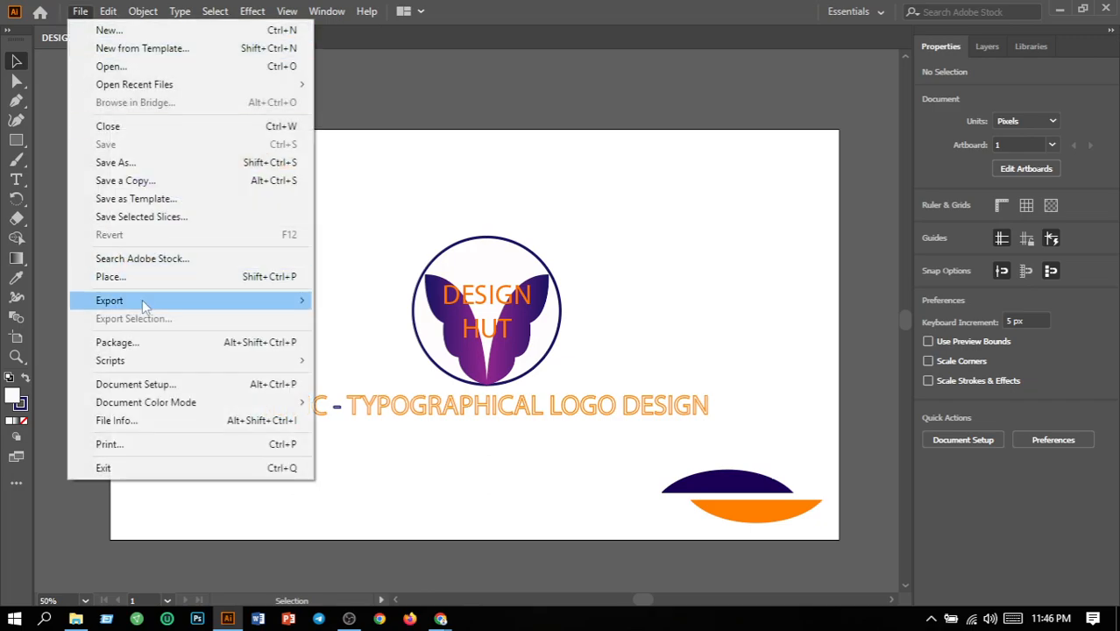
mouse_move(142, 299)
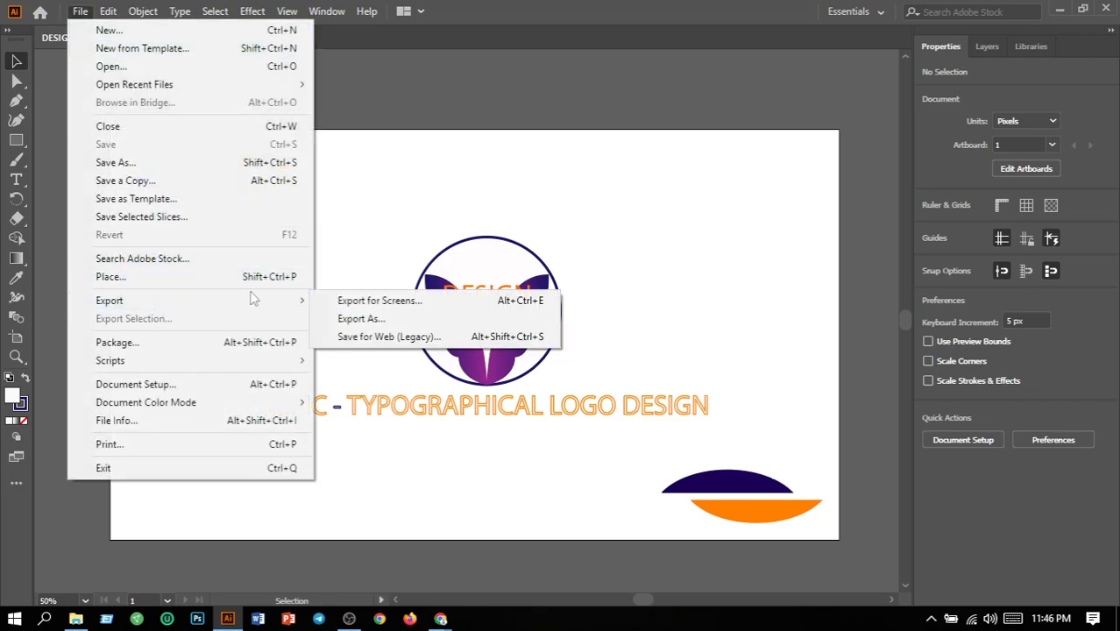
left_click(351, 319)
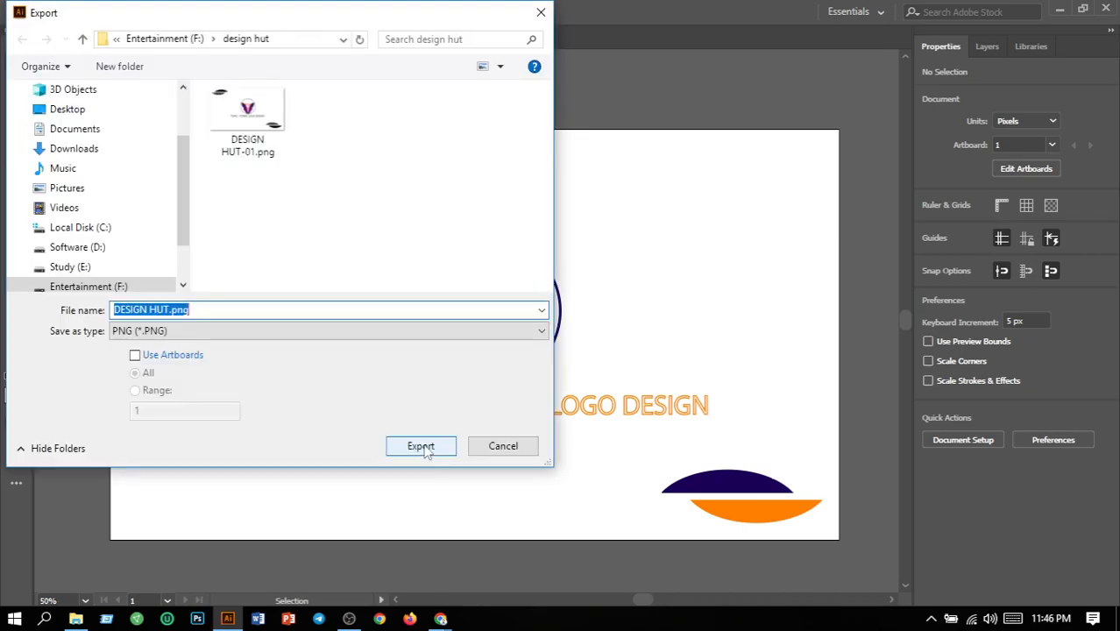
left_click(136, 357)
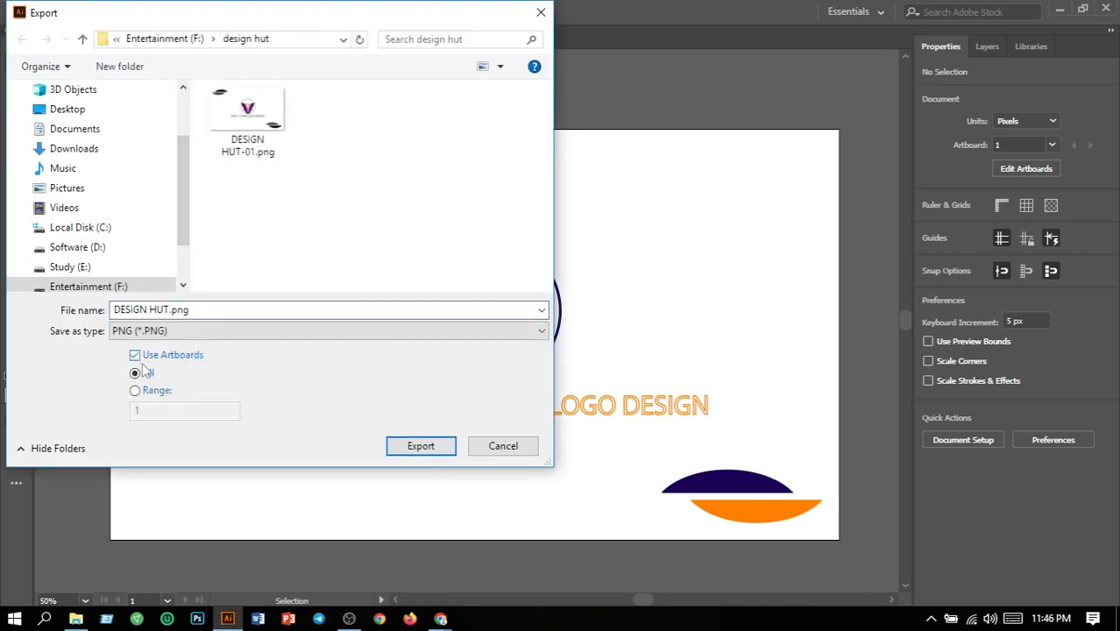
left_click(410, 446)
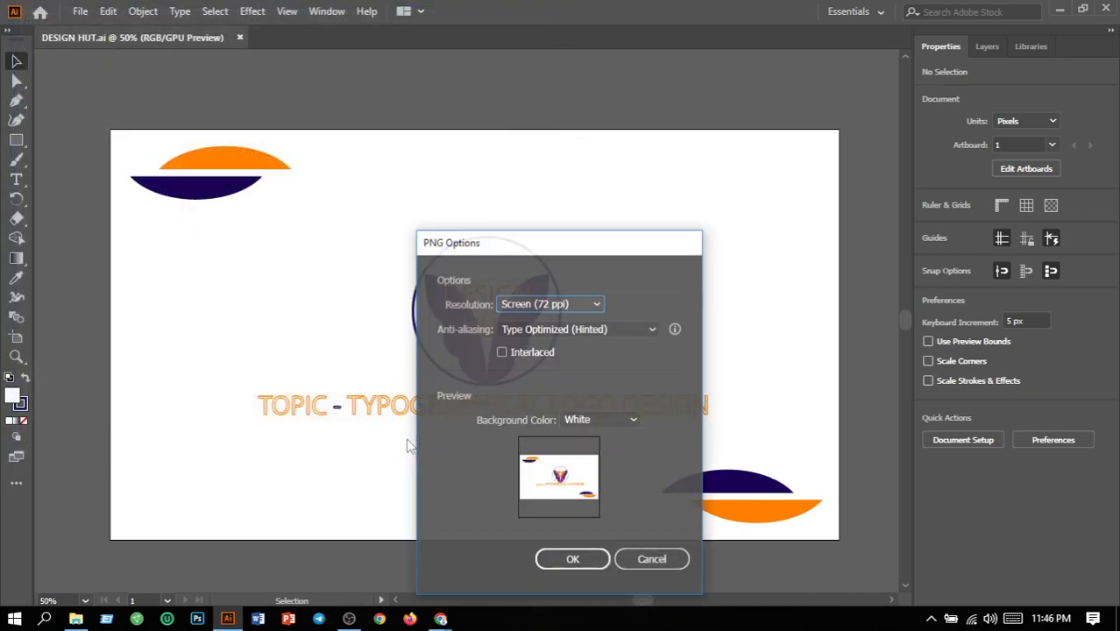
left_click(573, 560)
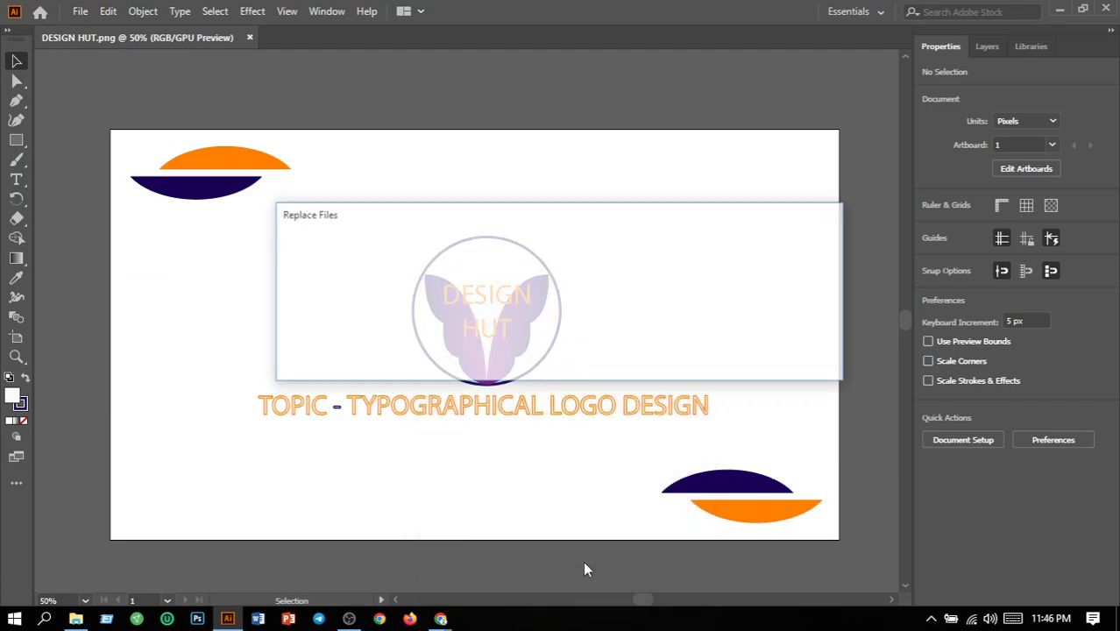
left_click(706, 347)
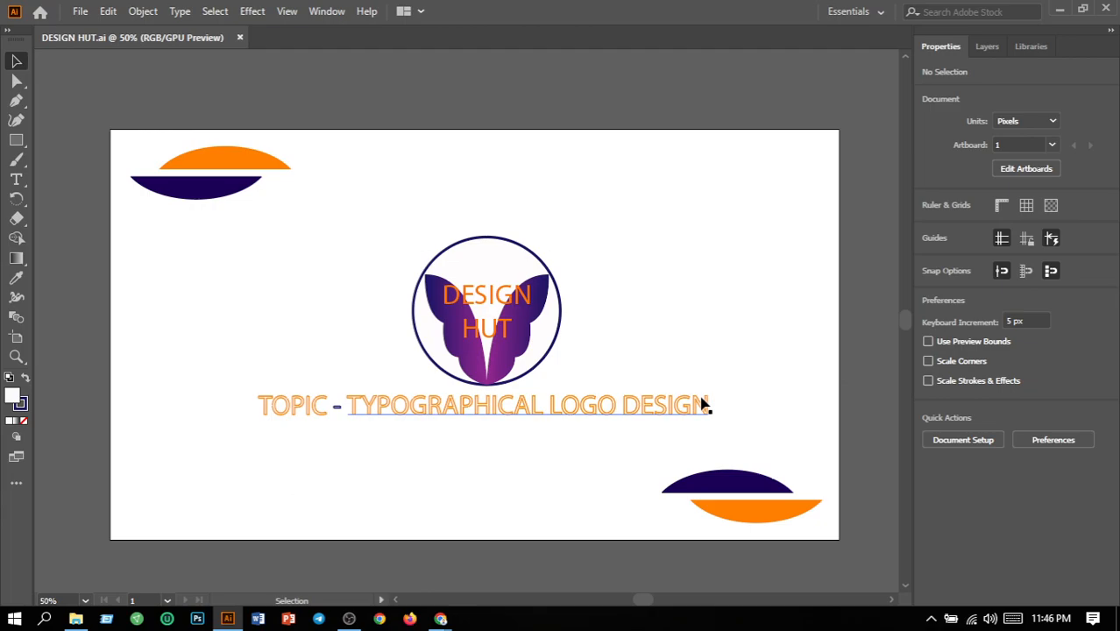
Create a new 10 x 10 in RGB document with one artboard
left_click(78, 12)
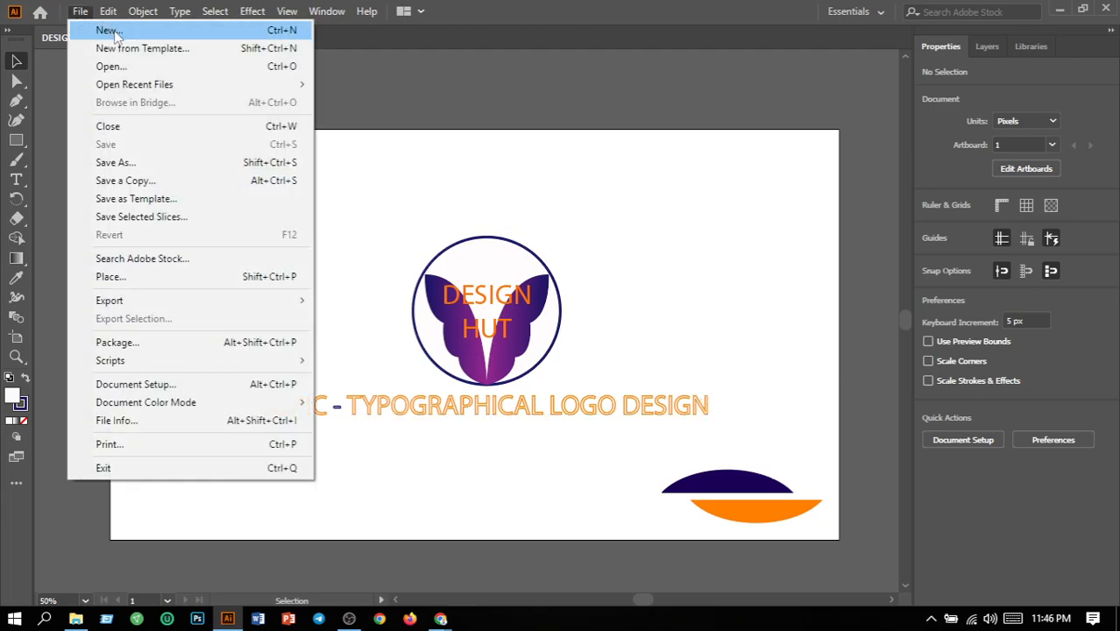
left_click(107, 31)
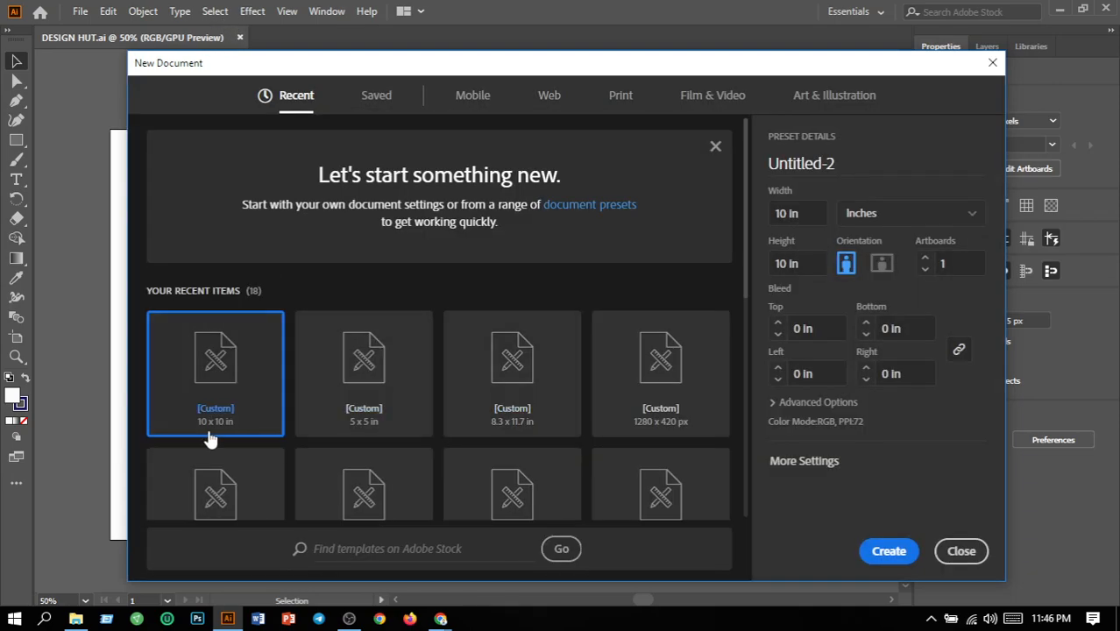
left_click(893, 559)
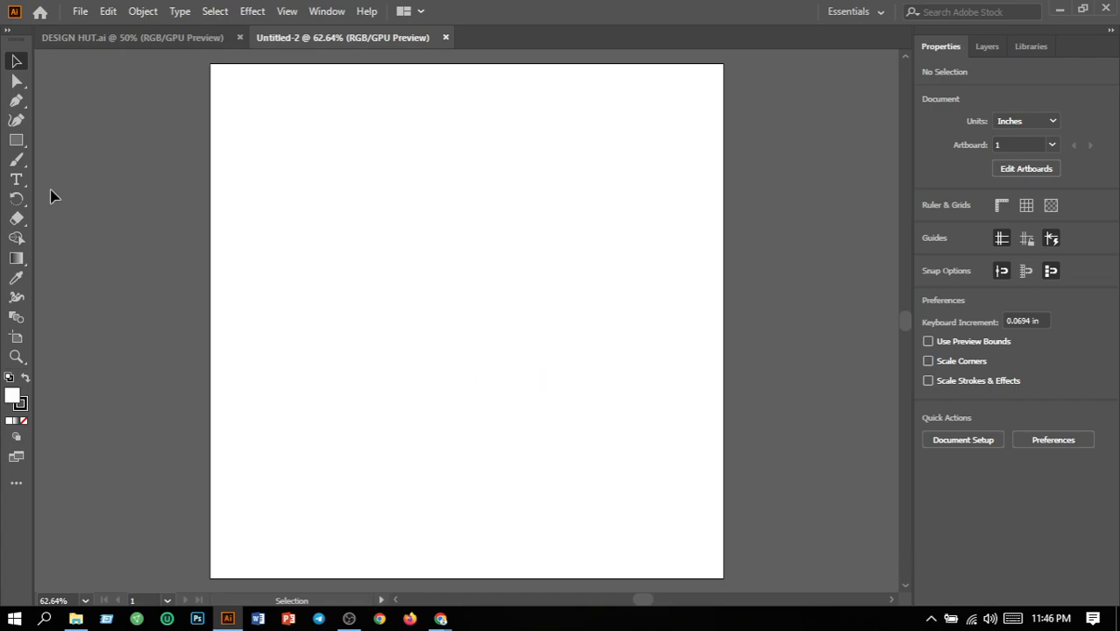
Add the point text SOPAN near the middle of the blank artboard
left_click(24, 189)
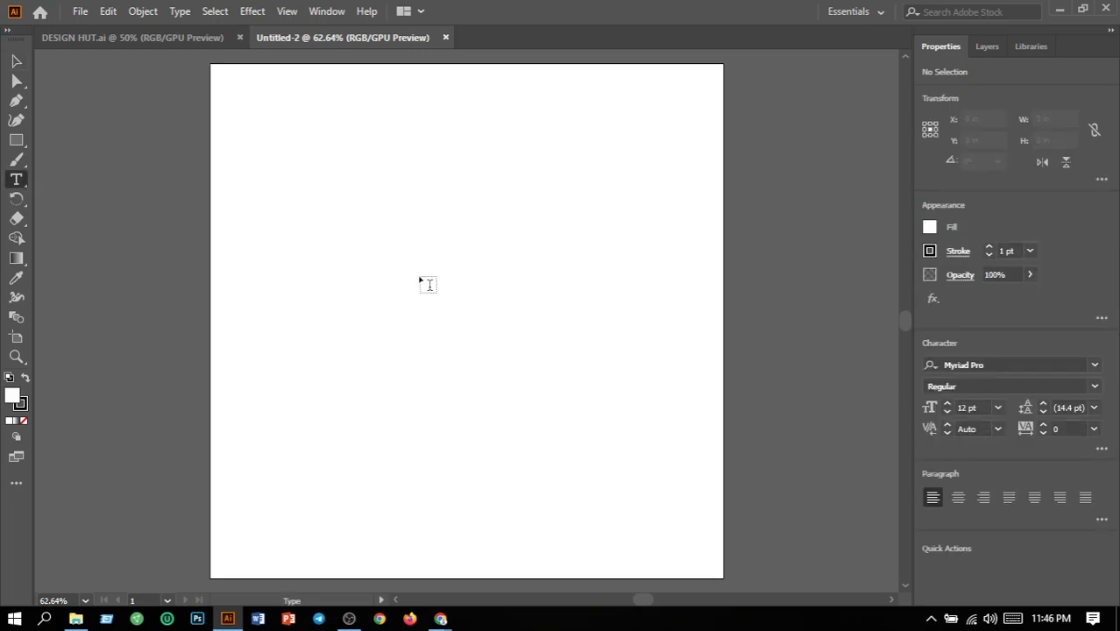
left_click(404, 308)
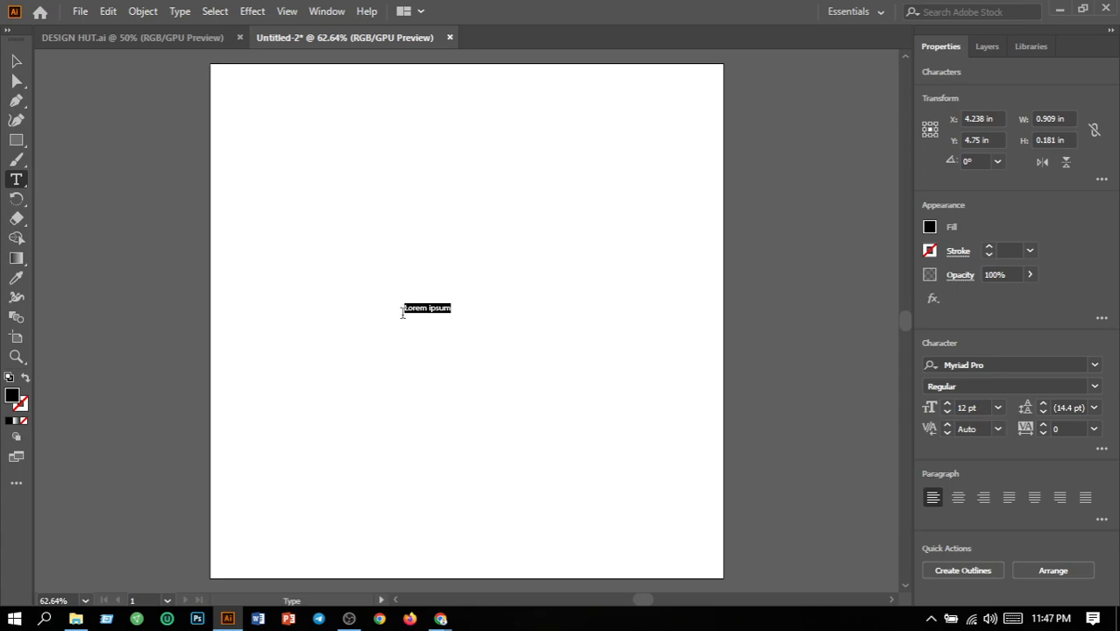
type("4")
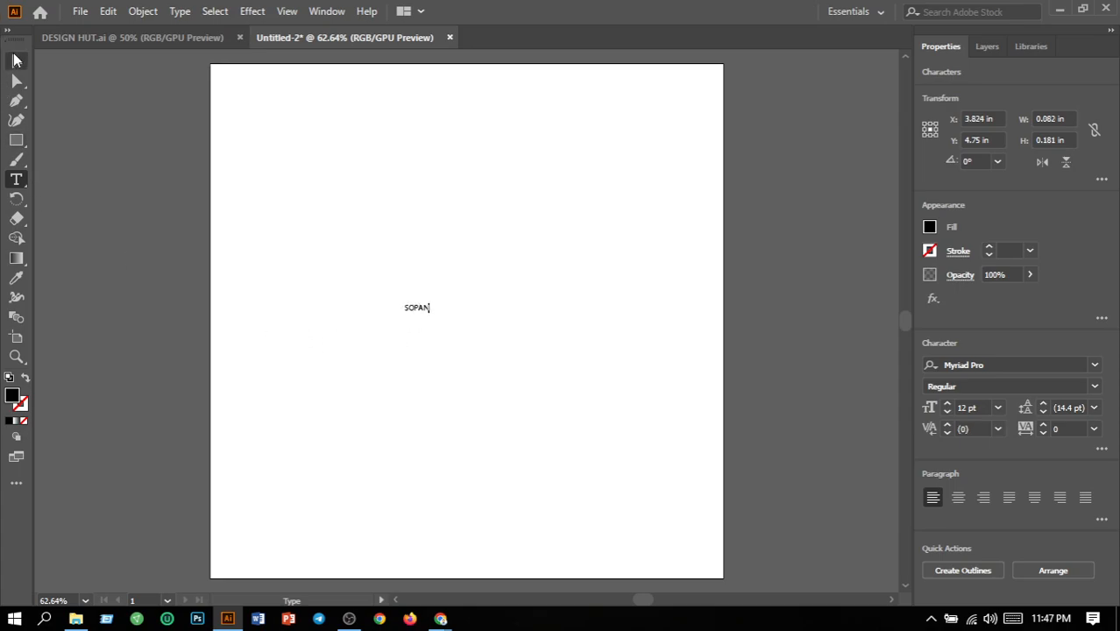
left_click(16, 60)
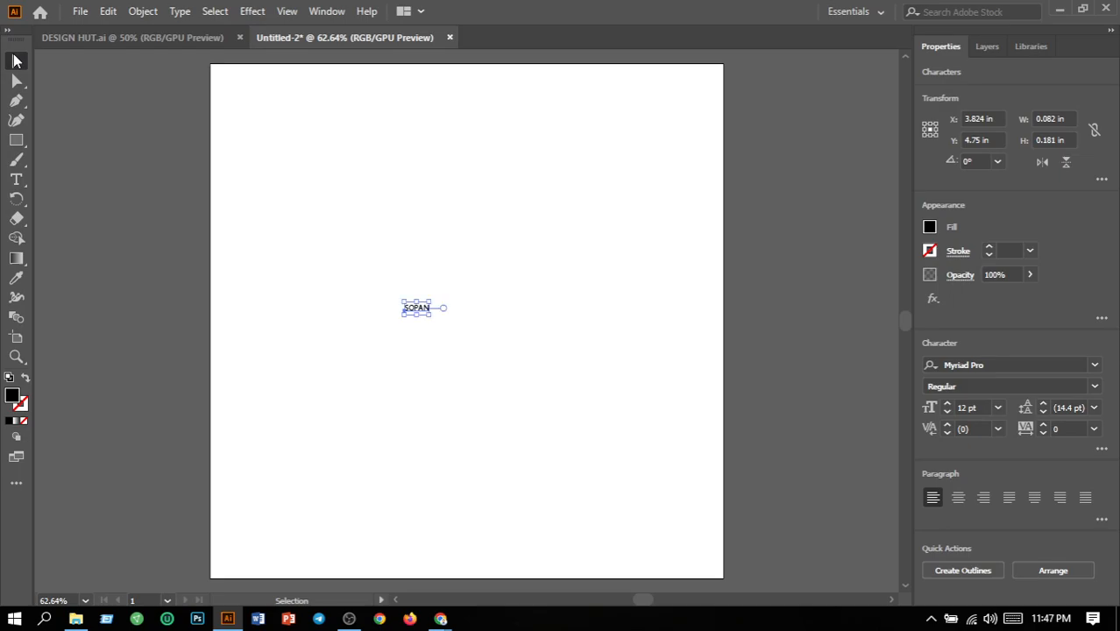
Set the font size of the SOPAN text to 100 pt
left_click(997, 408)
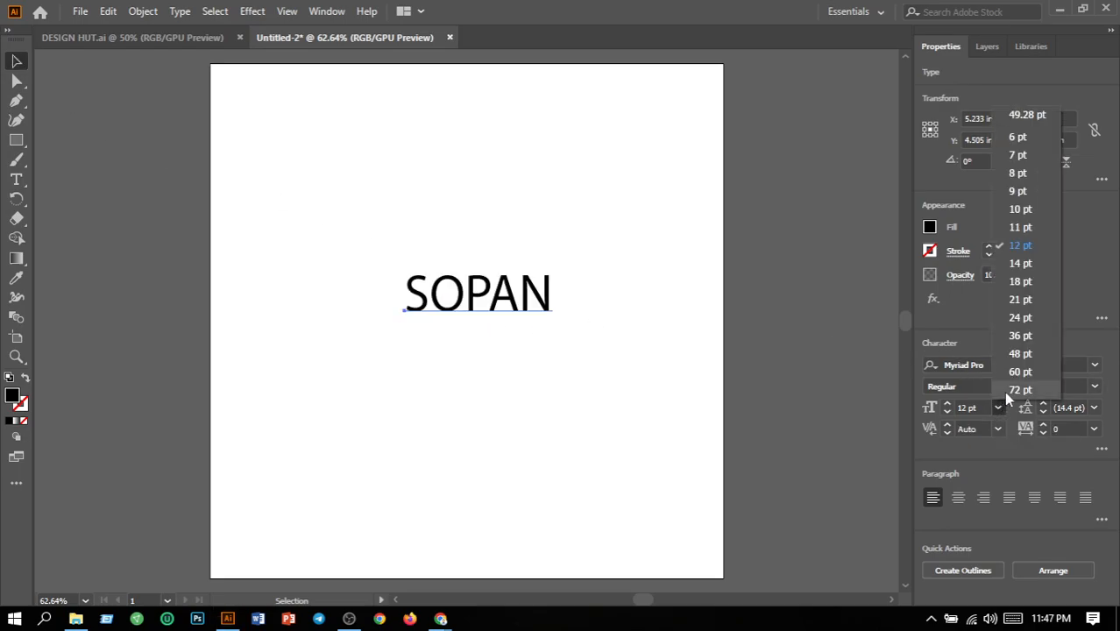
left_click(978, 405)
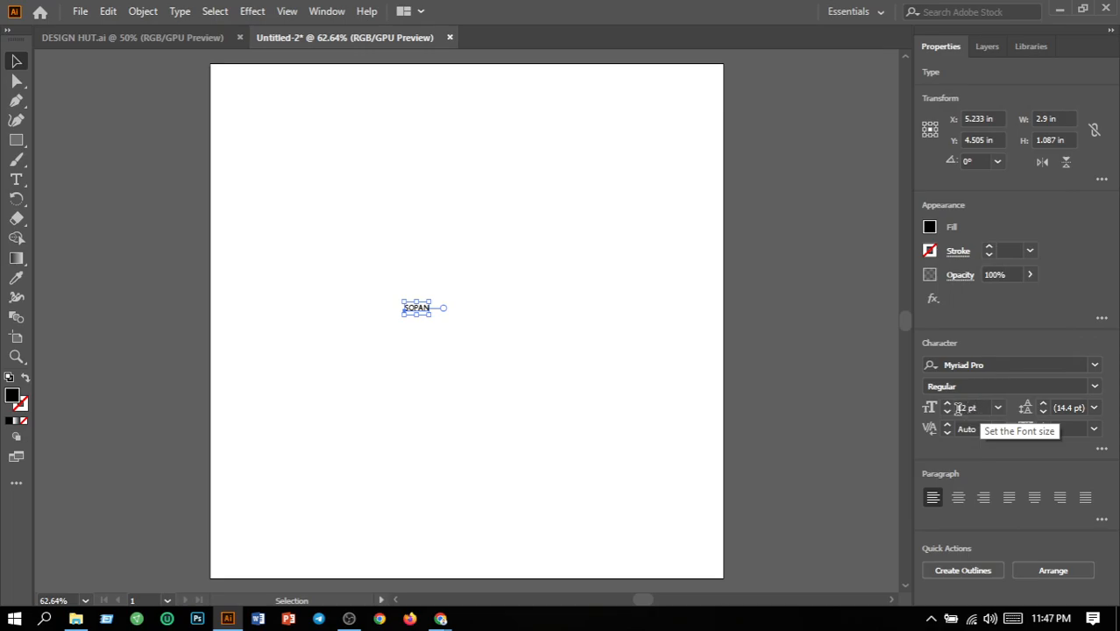
double_click(969, 409)
left_click(968, 409)
type("100")
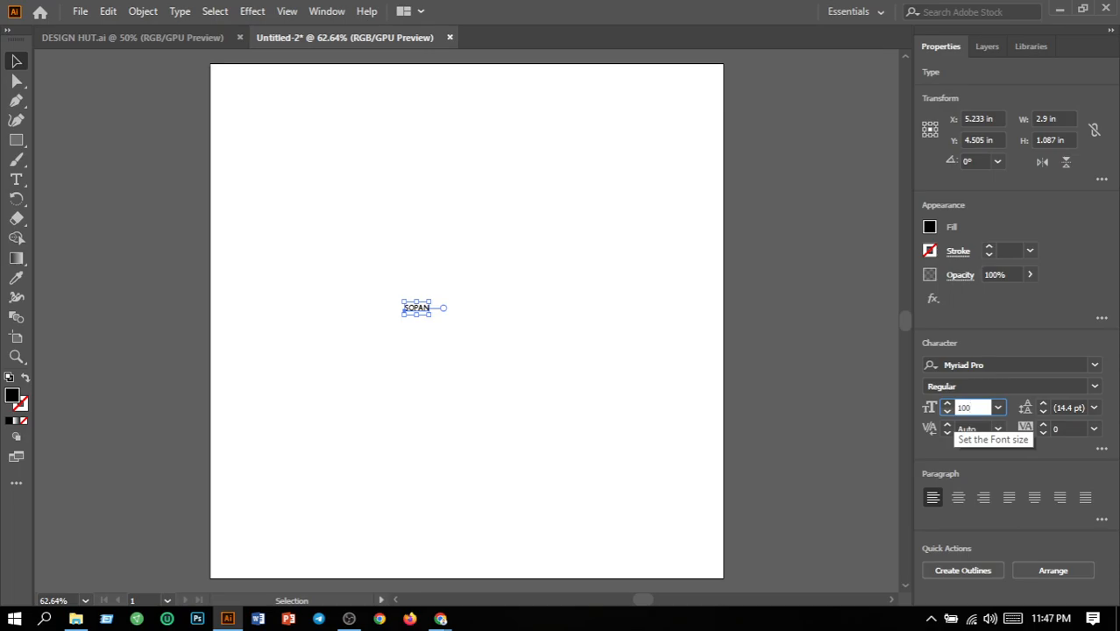
key("Return")
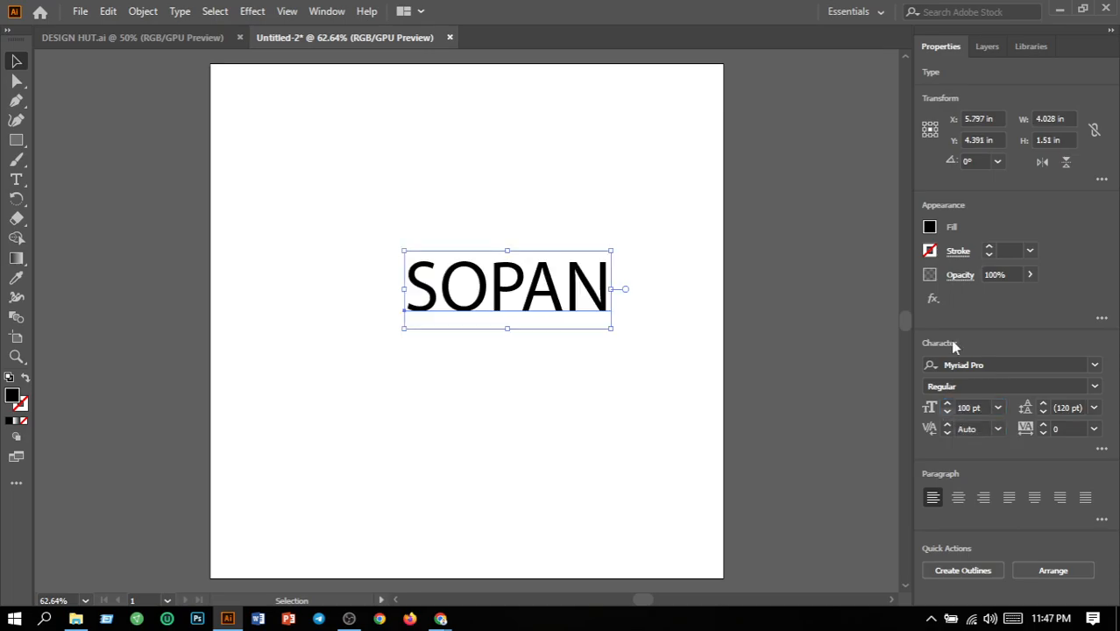
Change the SOPAN text to the Algerian font and shift it left to about X 4.78 in, Y 4.5 in
left_click(1095, 366)
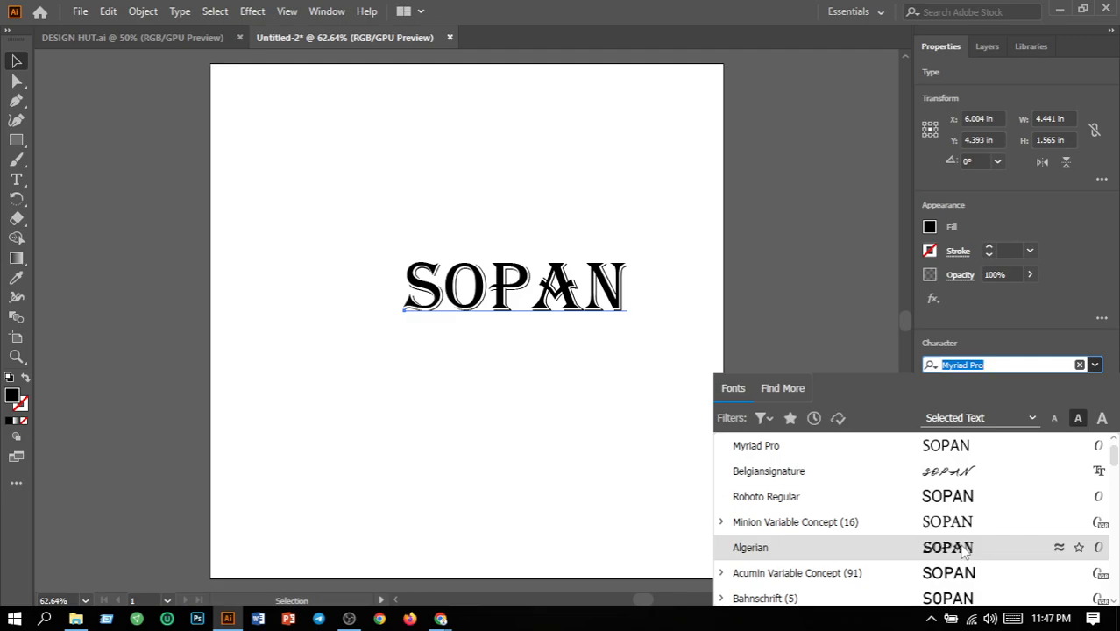
left_click(947, 547)
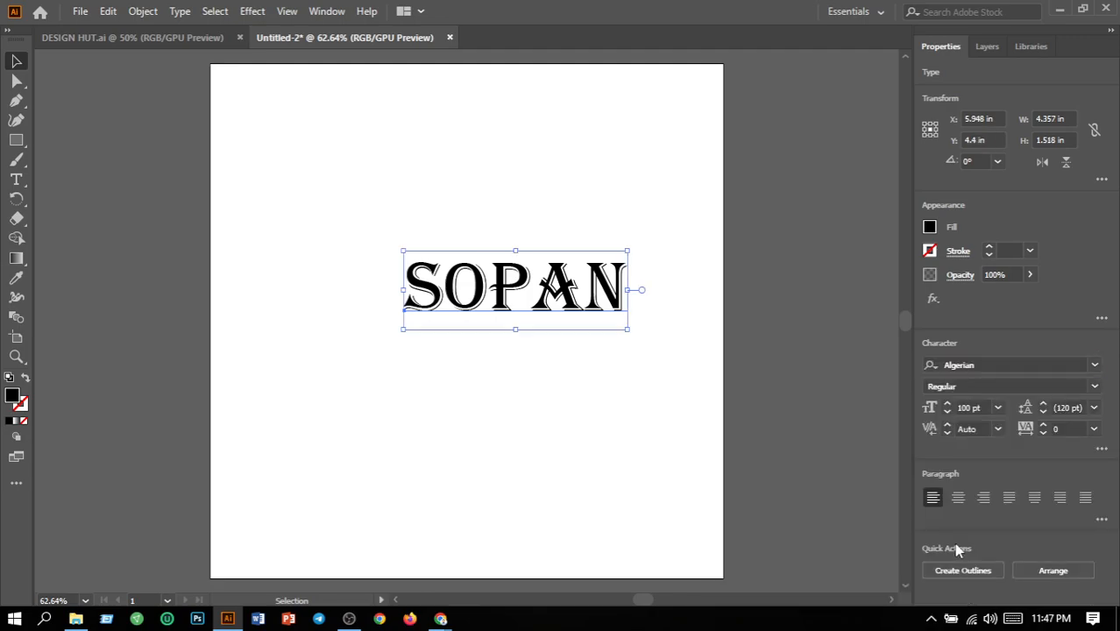
left_click(541, 410)
left_click_drag(345, 253, 661, 387)
left_click_drag(575, 305, 517, 311)
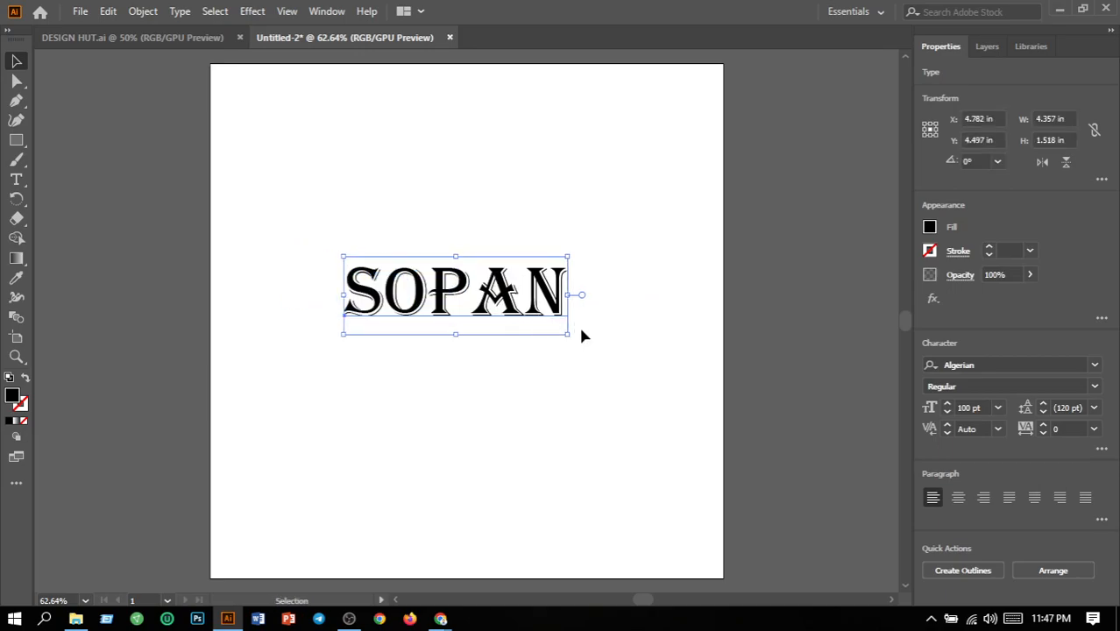
Increase the font size of the SOPAN text to 150 pt
left_click(982, 408)
type("1")
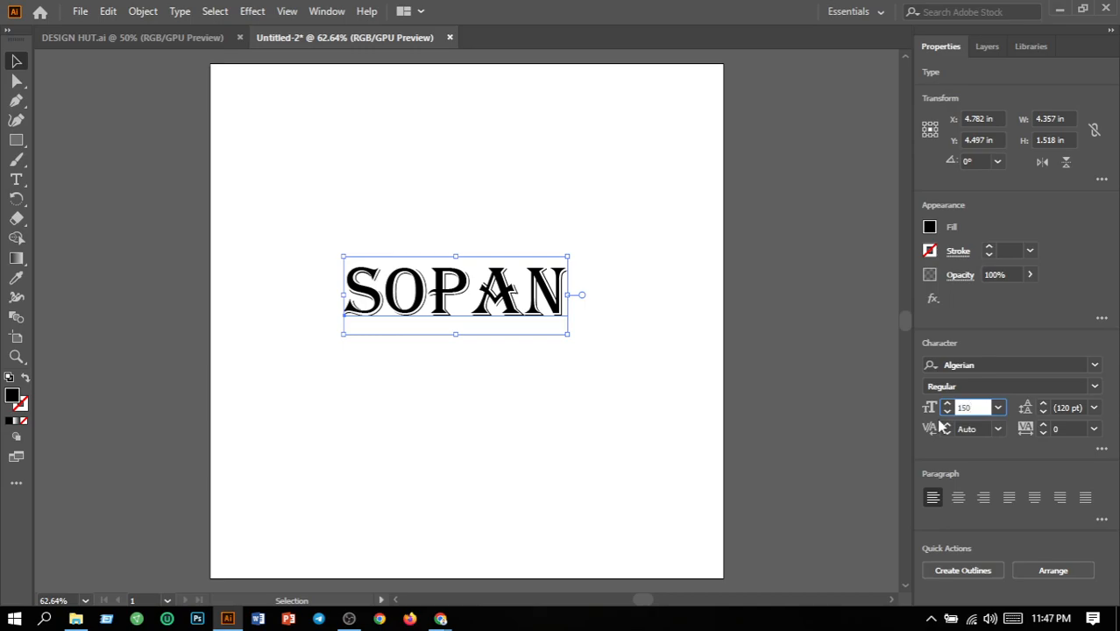
type("50")
key("Return")
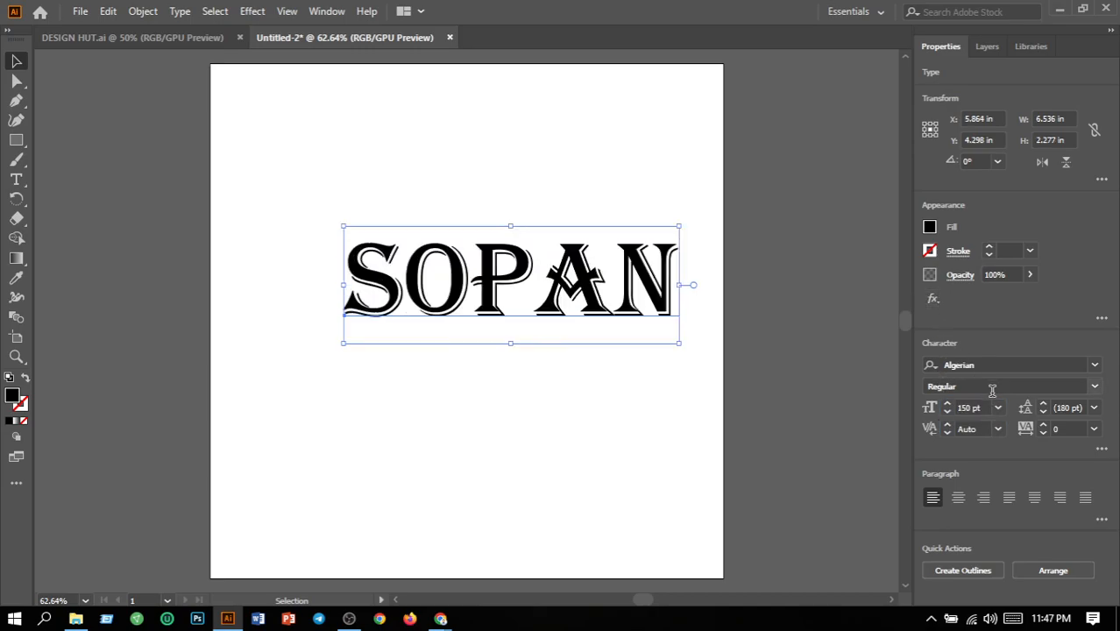
Move the enlarged SOPAN text to the middle of the artboard, about X 4.78 in, Y 5.09 in, and select it
left_click(630, 161)
left_click_drag(307, 239, 686, 356)
left_click_drag(597, 314, 535, 359)
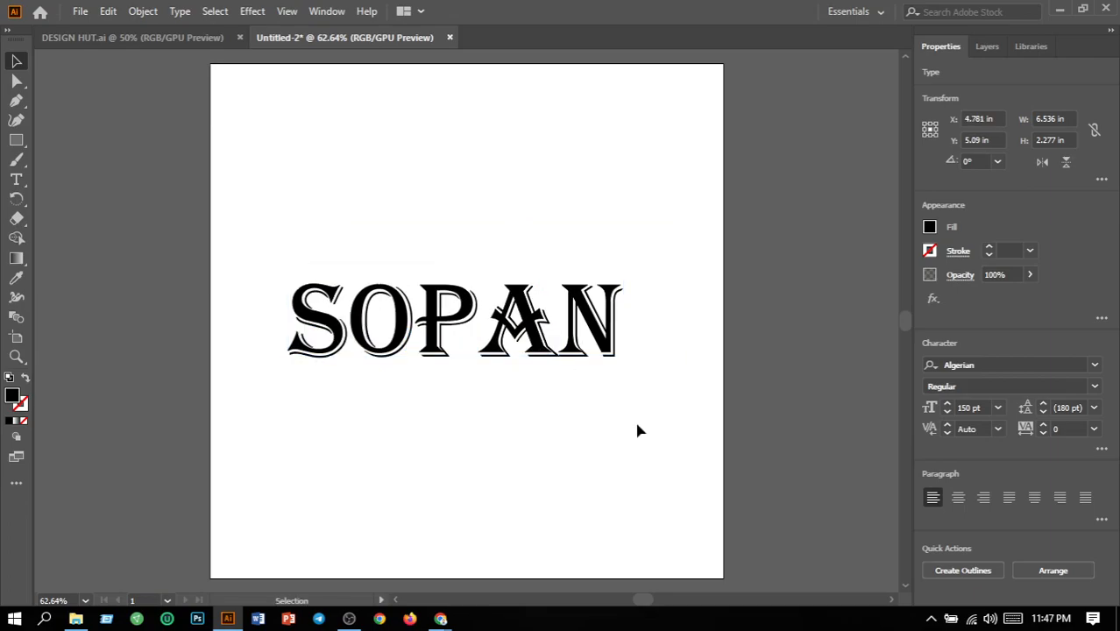
left_click(506, 230)
left_click(515, 337)
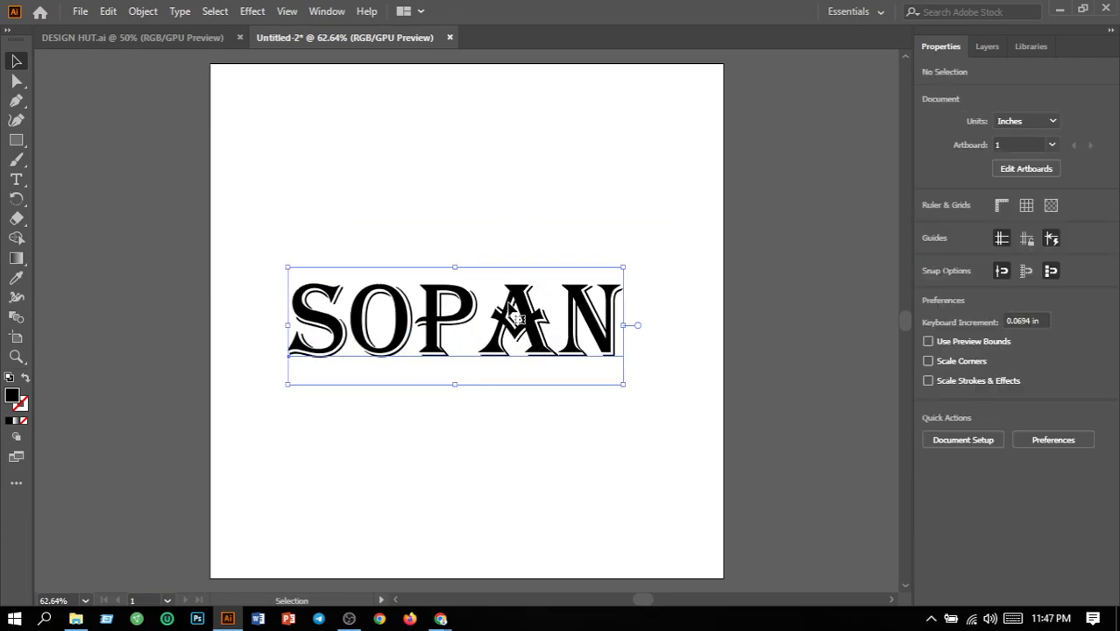
Convert the SOPAN text to outlines and ungroup it into separate letters
left_click(184, 13)
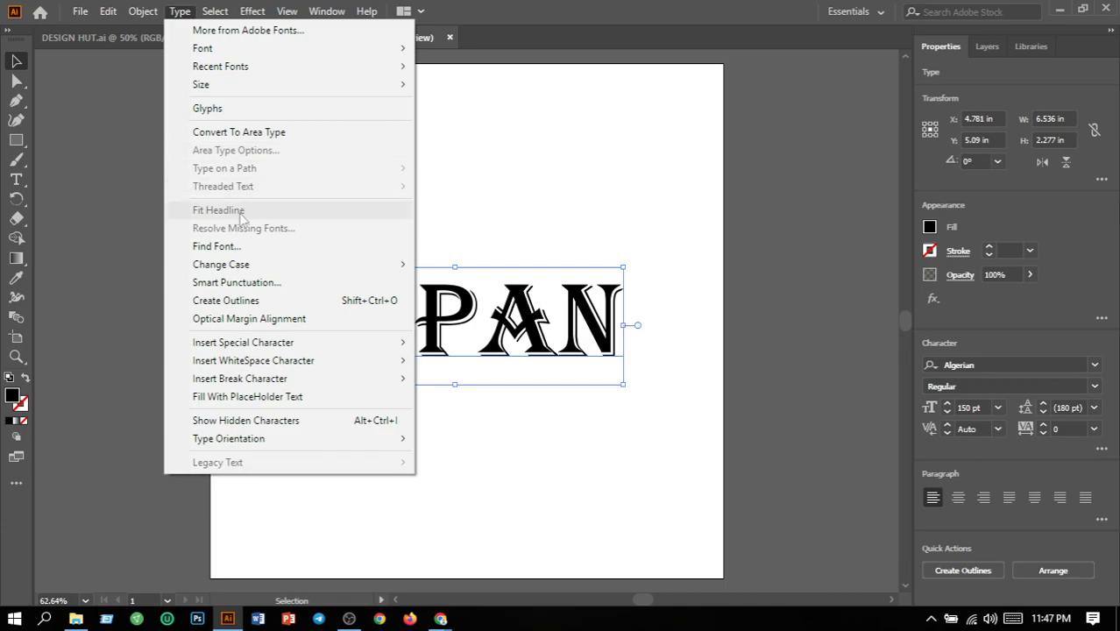
left_click(258, 303)
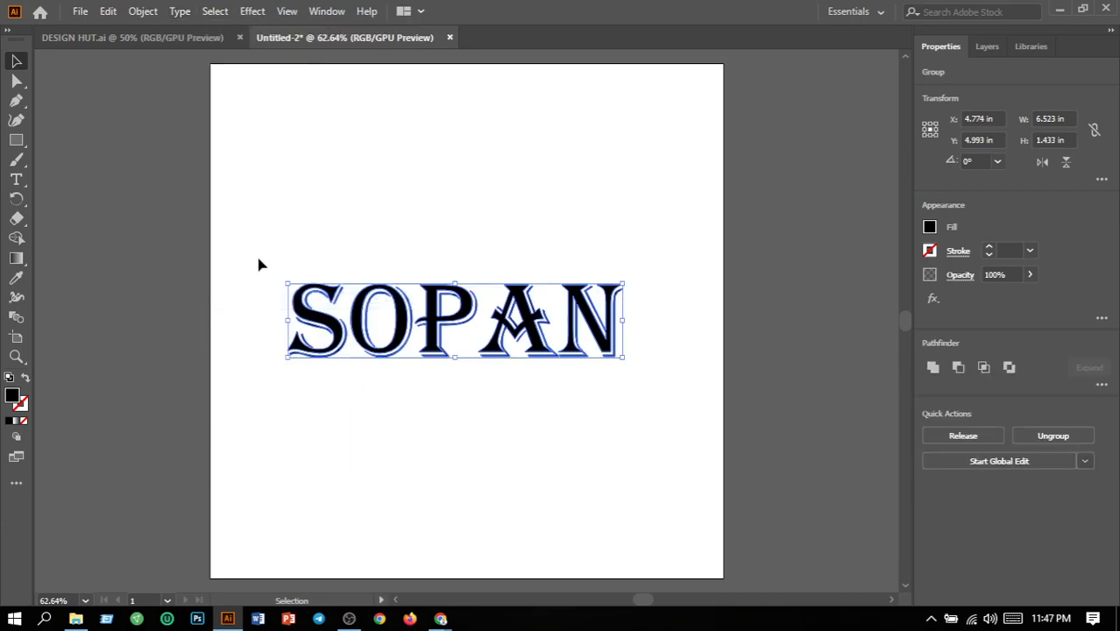
left_click(147, 11)
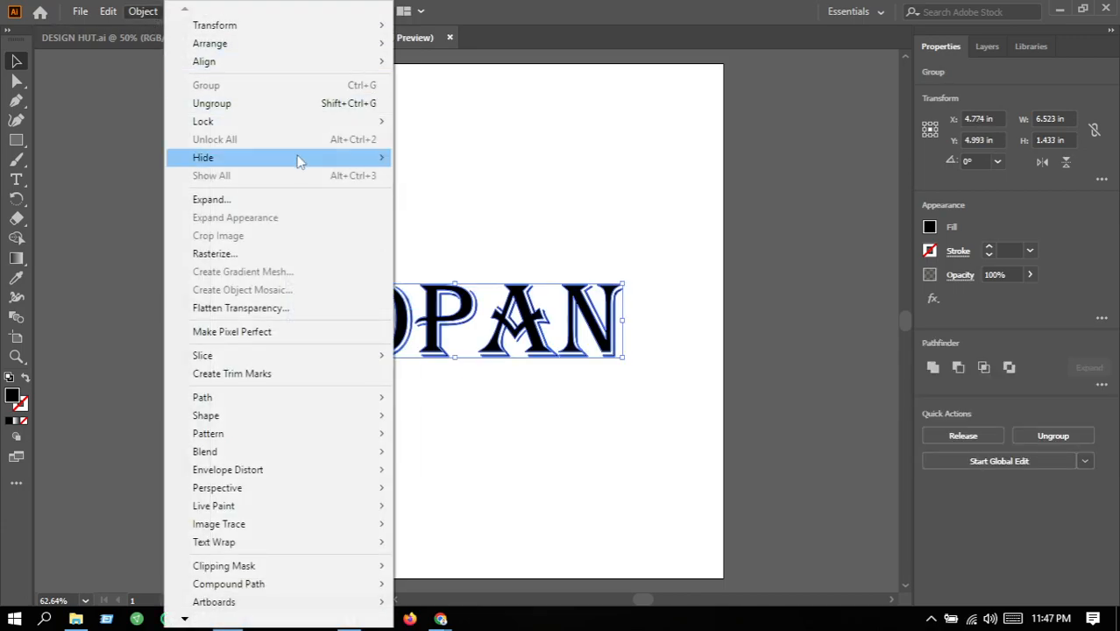
left_click(239, 106)
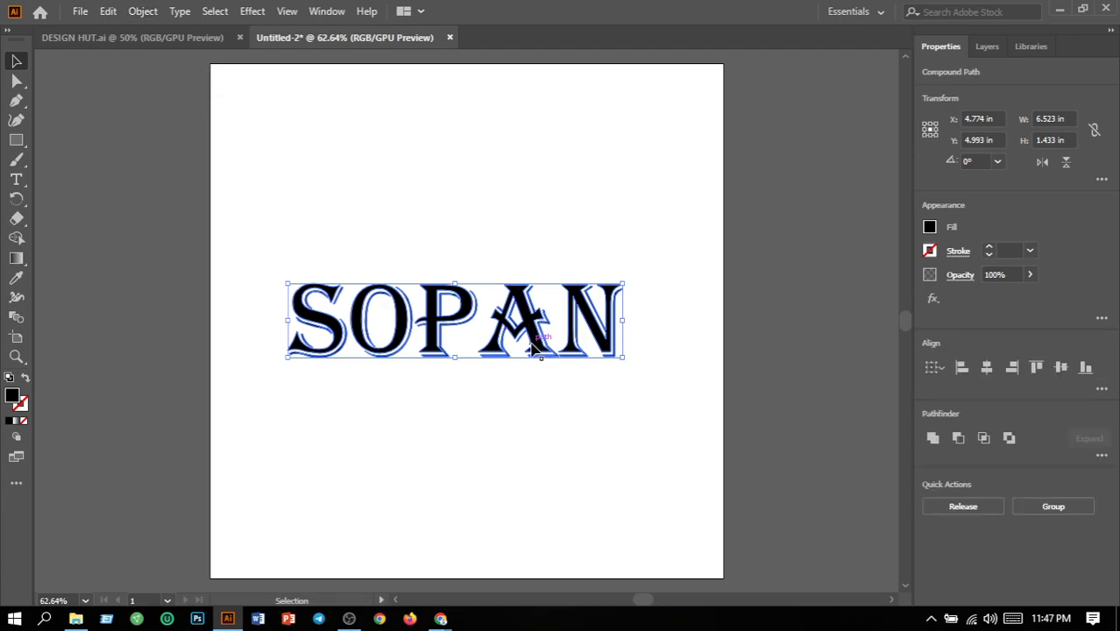
Try moving the outlined letter N away from the rest of the word and undo the move
left_click(687, 392)
left_click_drag(624, 342, 657, 336)
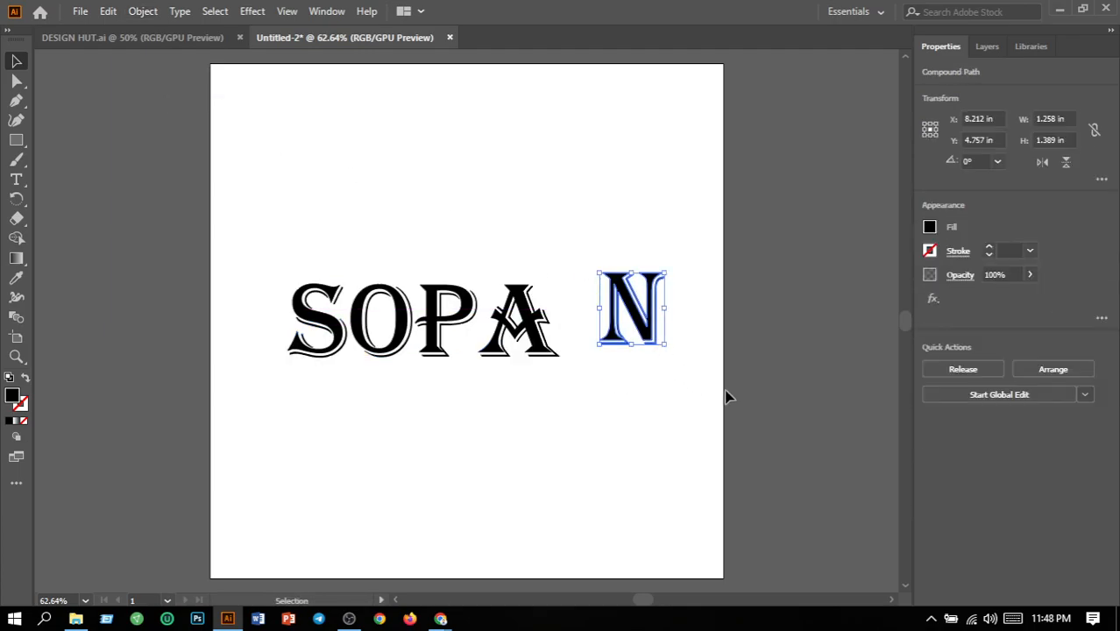
key("ctrl+z")
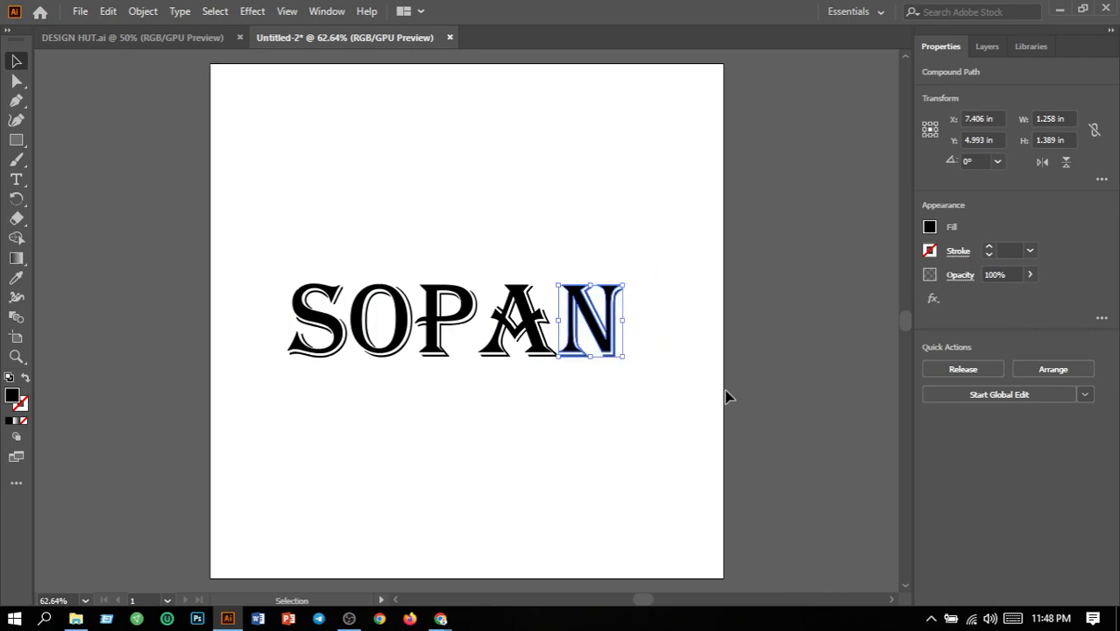
Select all the outlined SOPAN letters and apply a radial gradient fill to them
left_click(480, 379)
left_click_drag(268, 263, 663, 389)
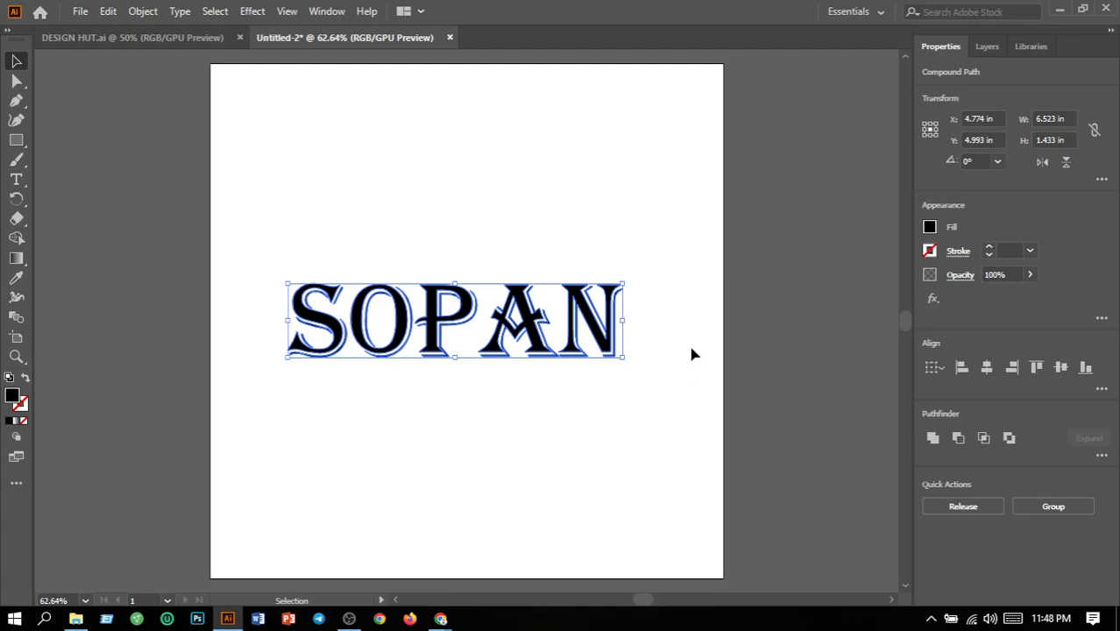
left_click(16, 258)
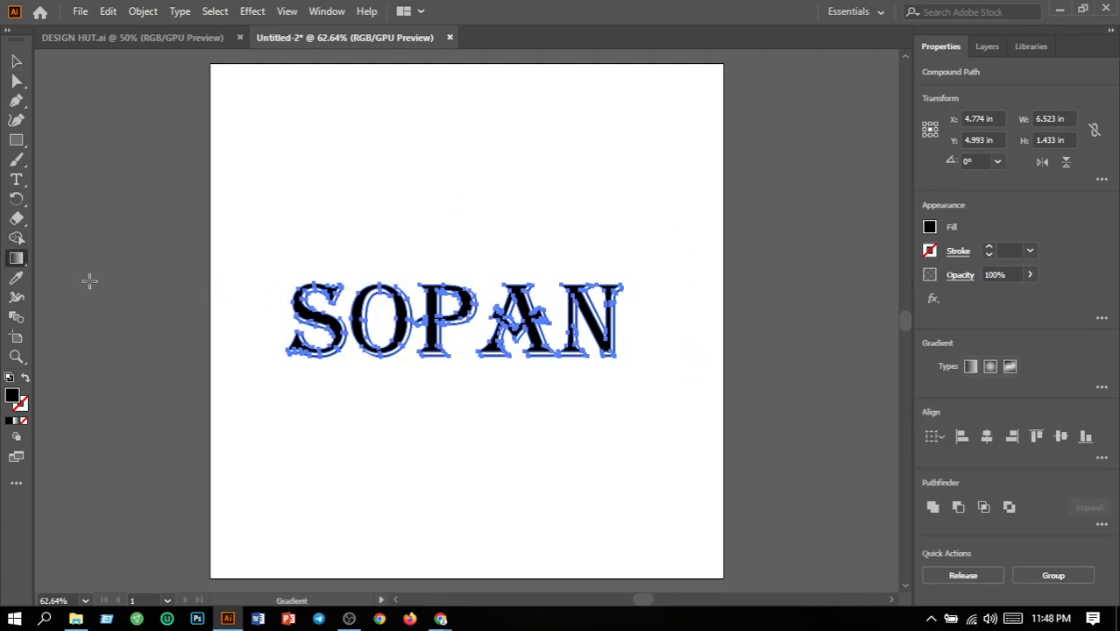
left_click(971, 367)
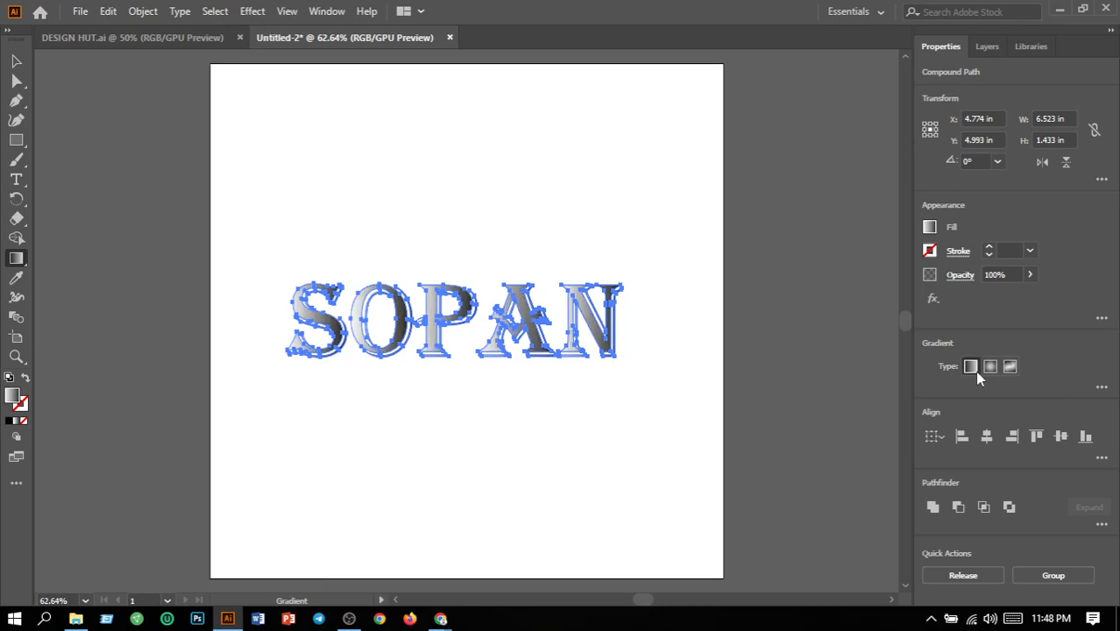
left_click(997, 370)
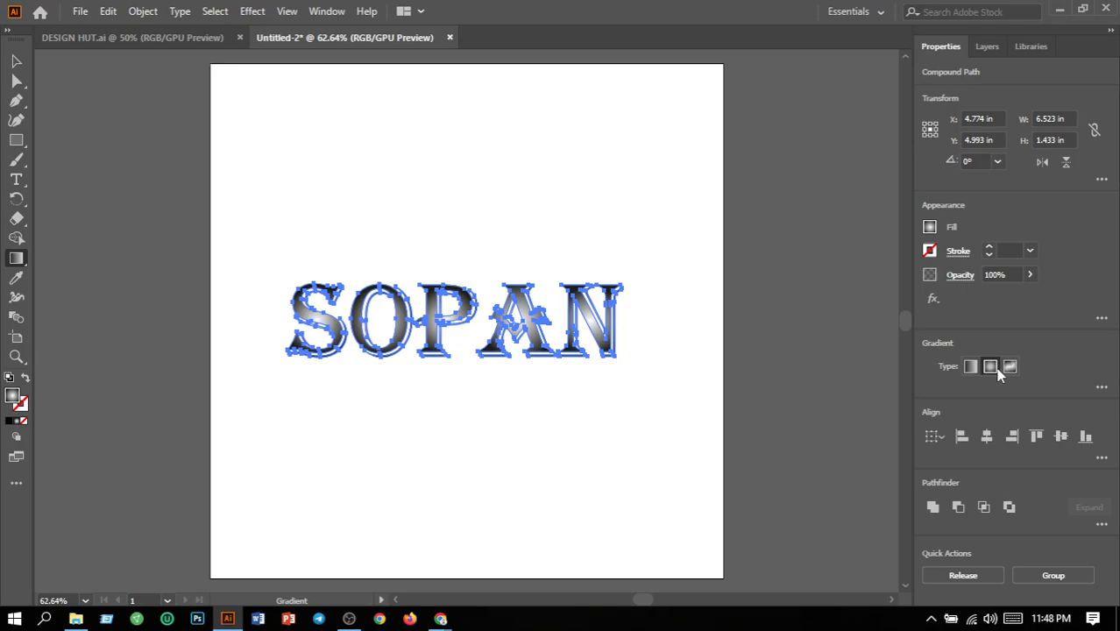
Set the color of the gradient's starting stop at 0% to red
left_click(1101, 388)
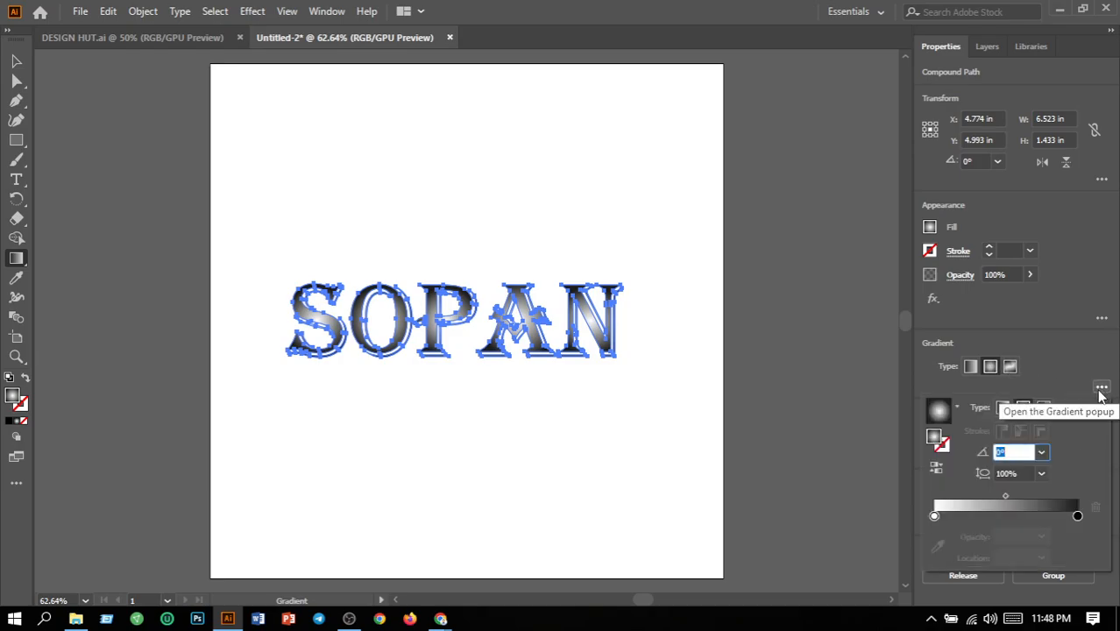
left_click(935, 516)
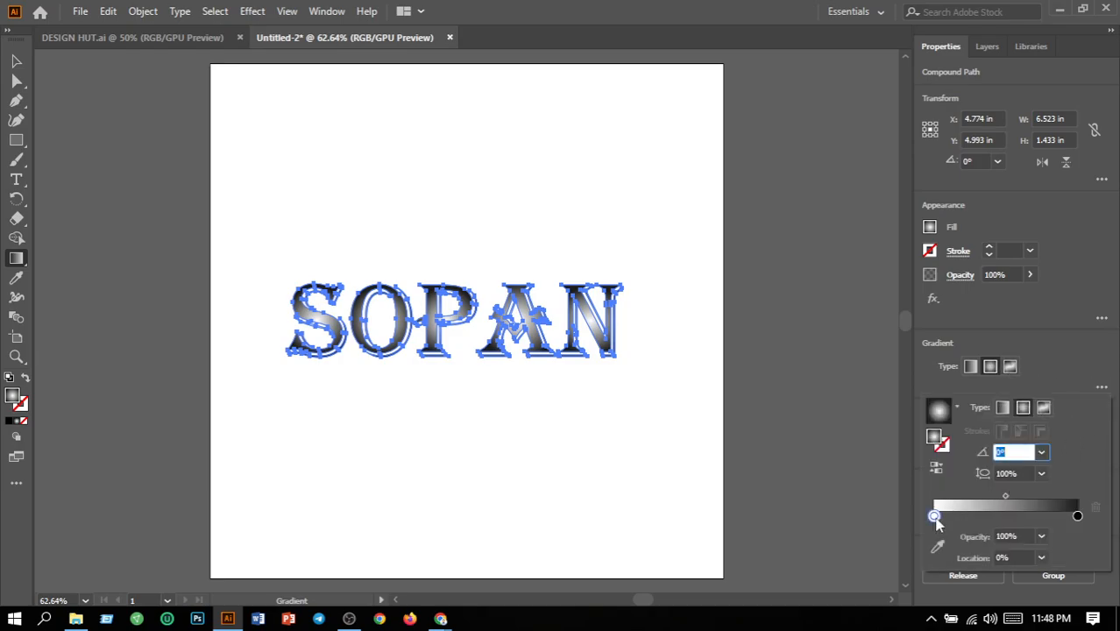
double_click(934, 516)
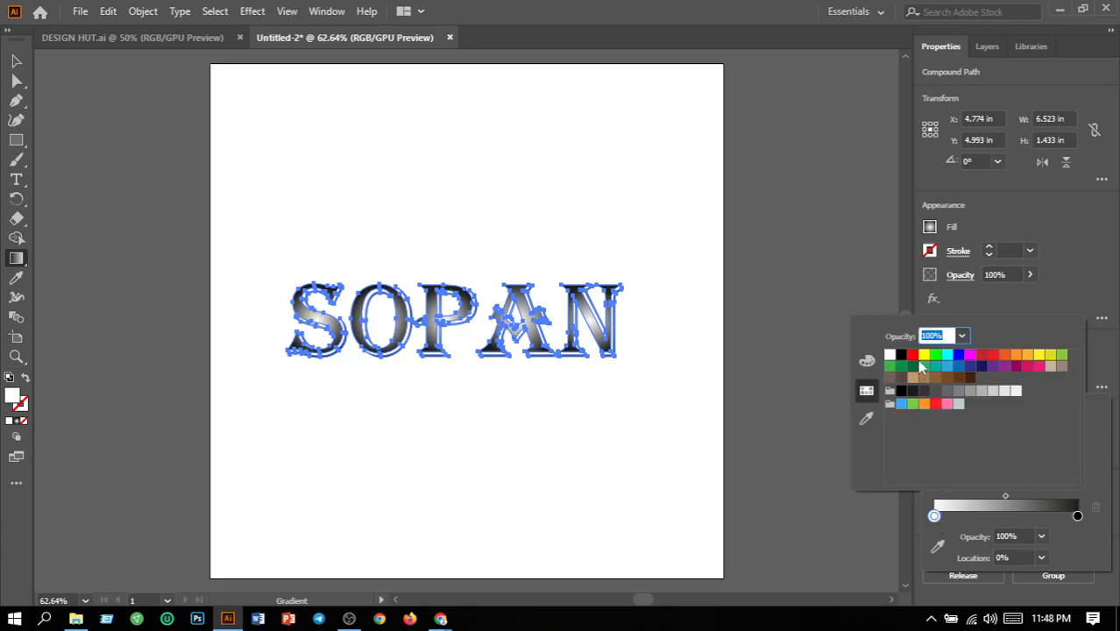
left_click(912, 354)
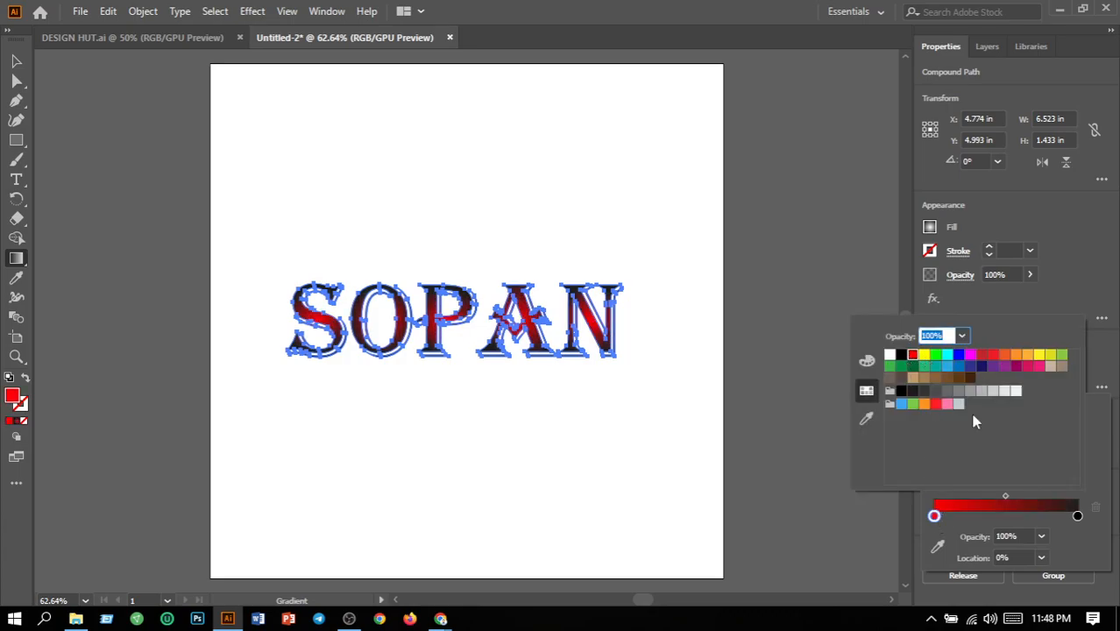
Set the color of the gradient's end stop at 100% to dark green, after trying two lighter greens
left_click(1078, 517)
double_click(1078, 517)
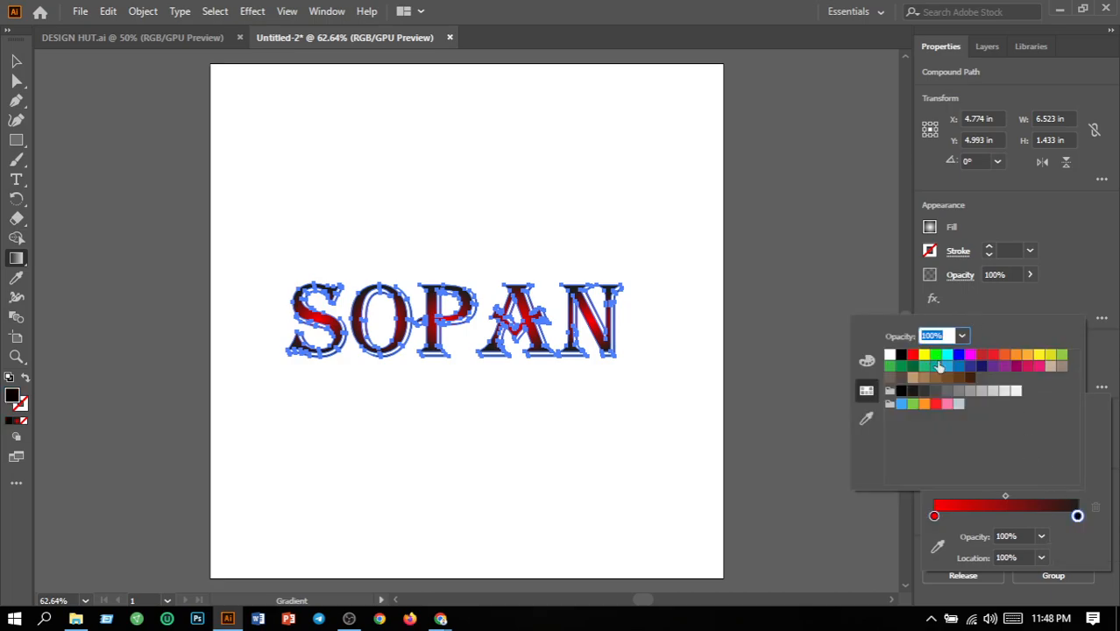
left_click(888, 366)
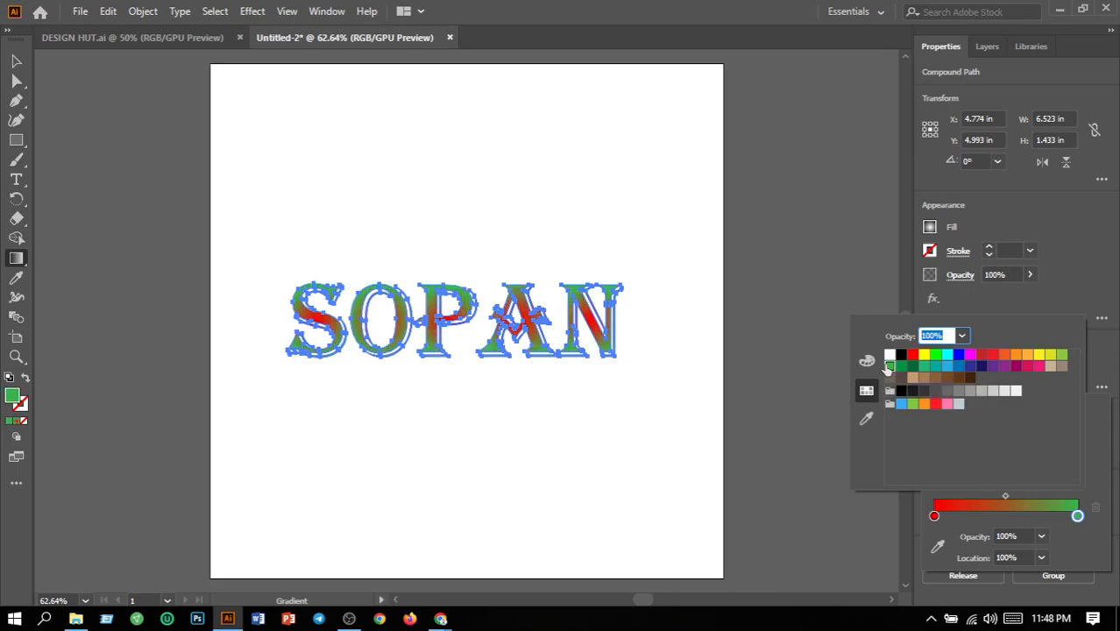
left_click(937, 355)
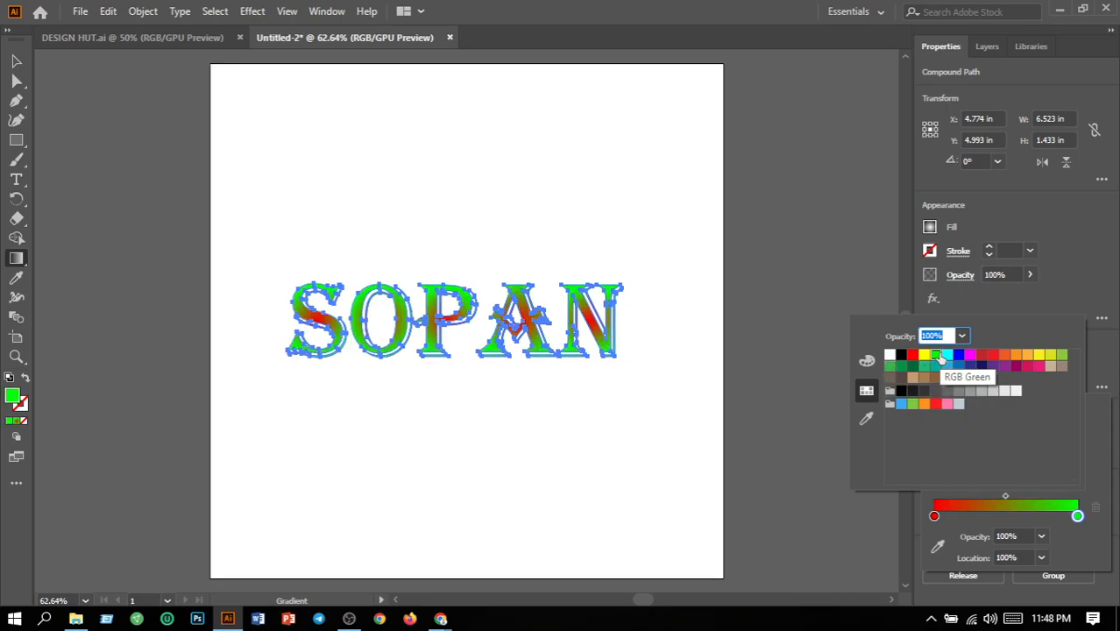
left_click(912, 367)
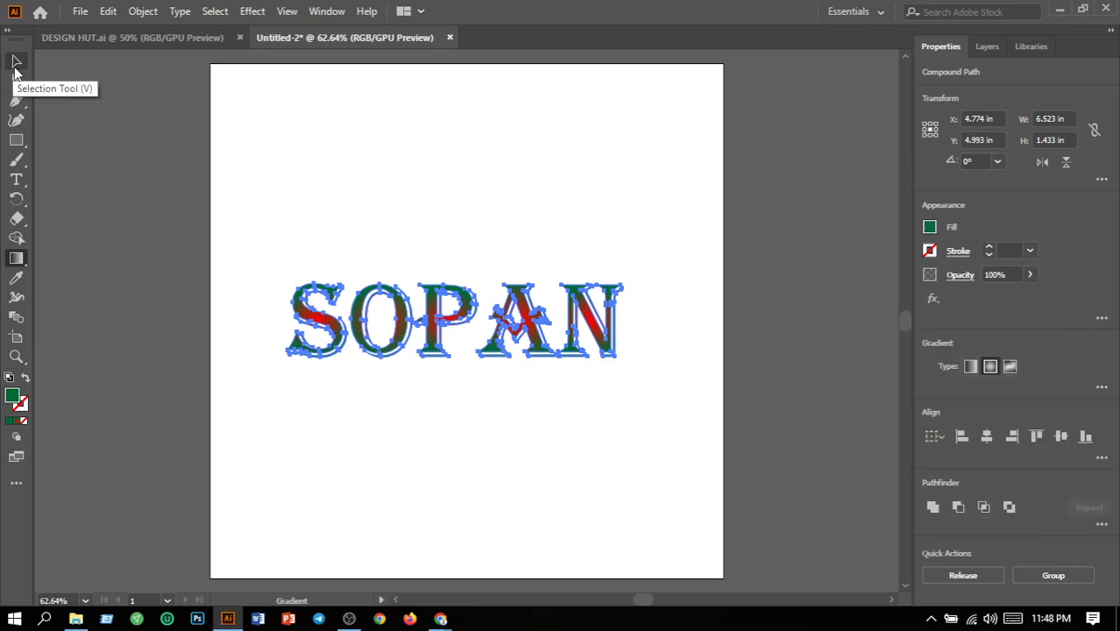
Move all the gradient-filled SOPAN letters together to the upper part of the artboard and deselect them
left_click(14, 72)
left_click(604, 380)
left_click_drag(260, 243, 668, 391)
left_click(668, 390)
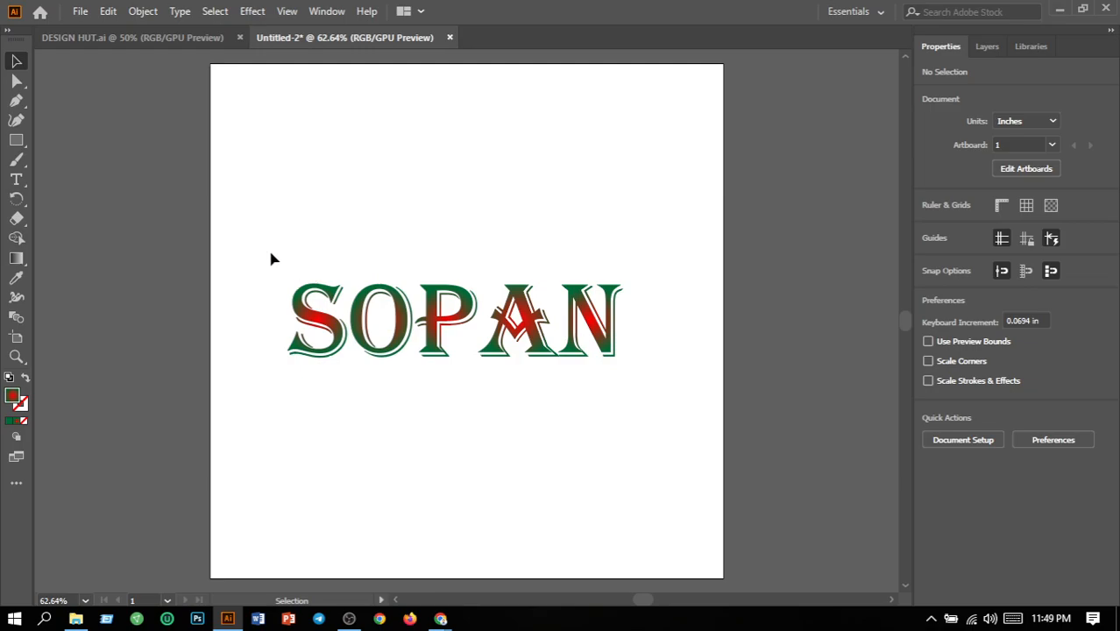
left_click_drag(296, 371, 675, 401)
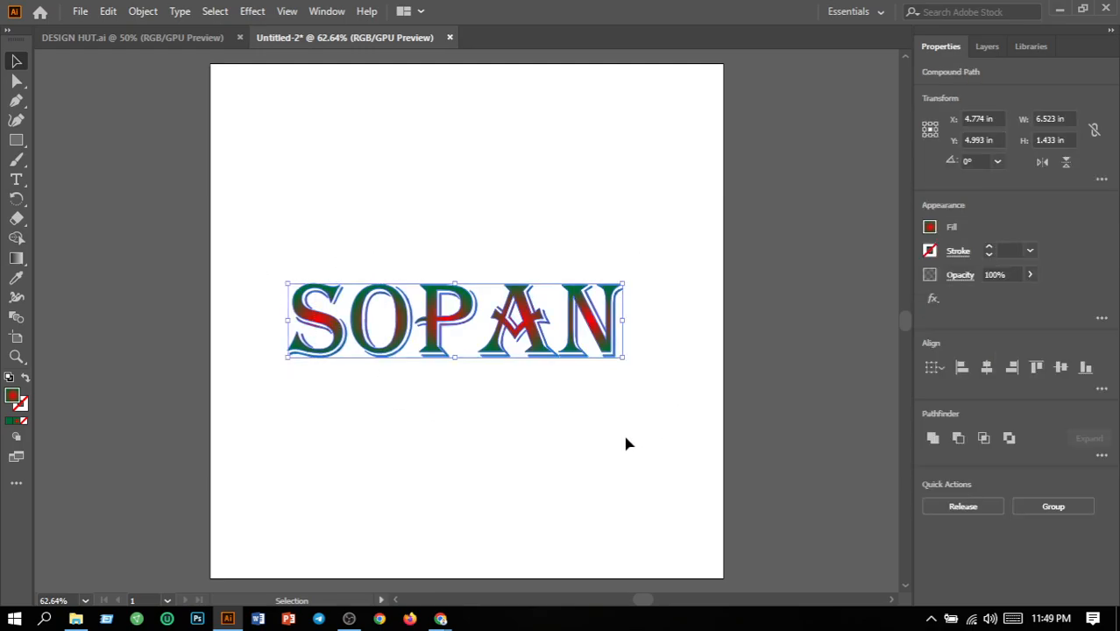
left_click(625, 443)
left_click_drag(269, 249, 633, 391)
left_click_drag(544, 361, 551, 212)
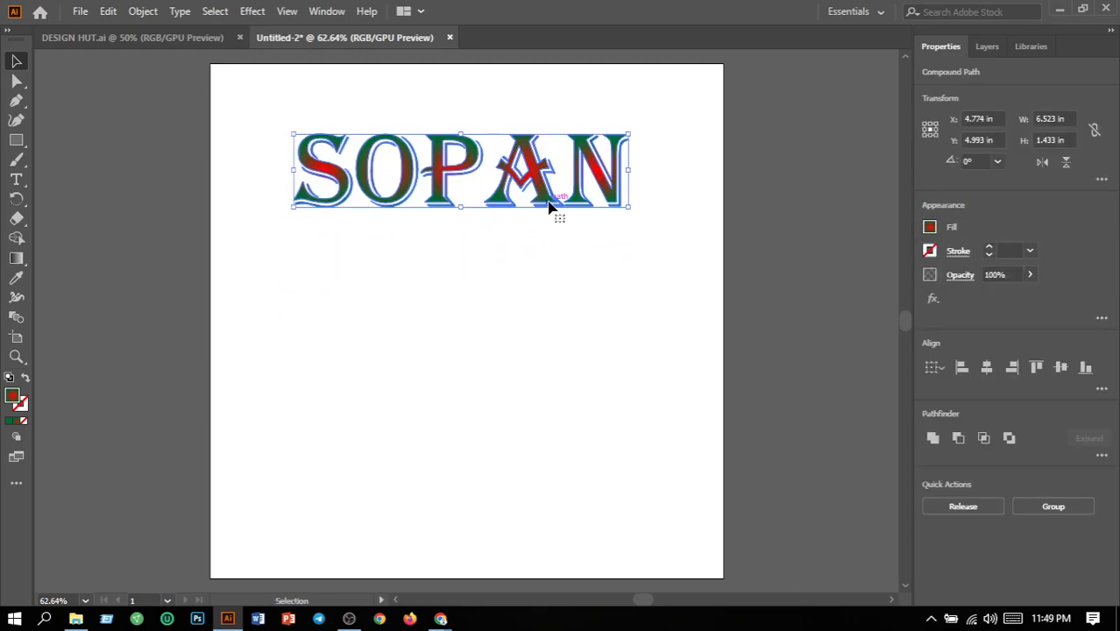
left_click(581, 338)
Add a new point text with the single letter S in the middle of the artboard, below the SOPAN lettering
left_click(17, 183)
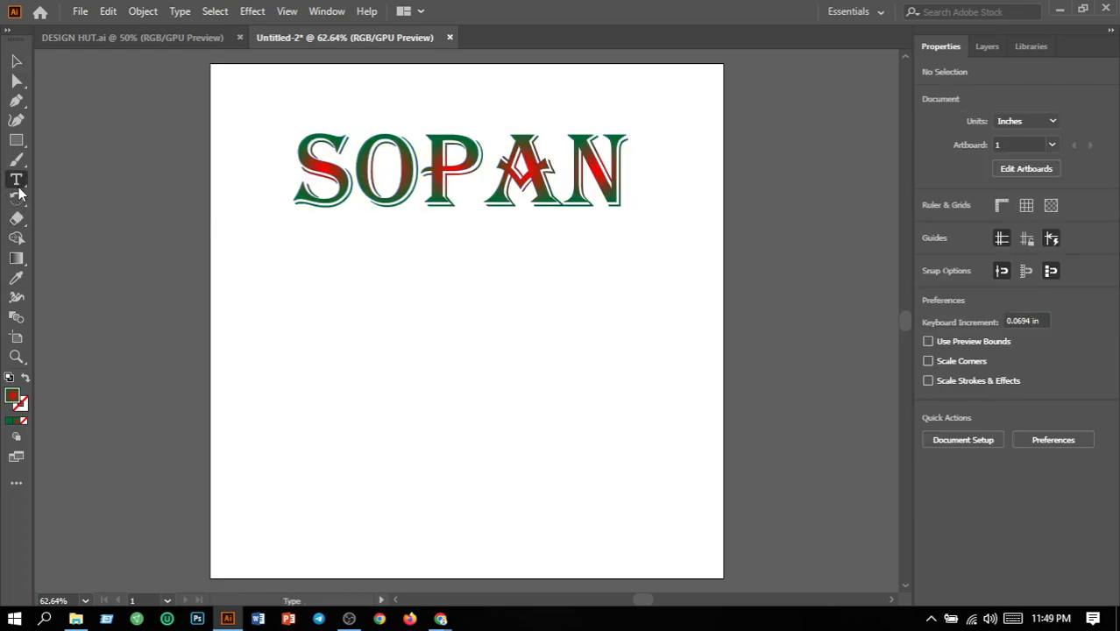
right_click(19, 189)
left_click(88, 182)
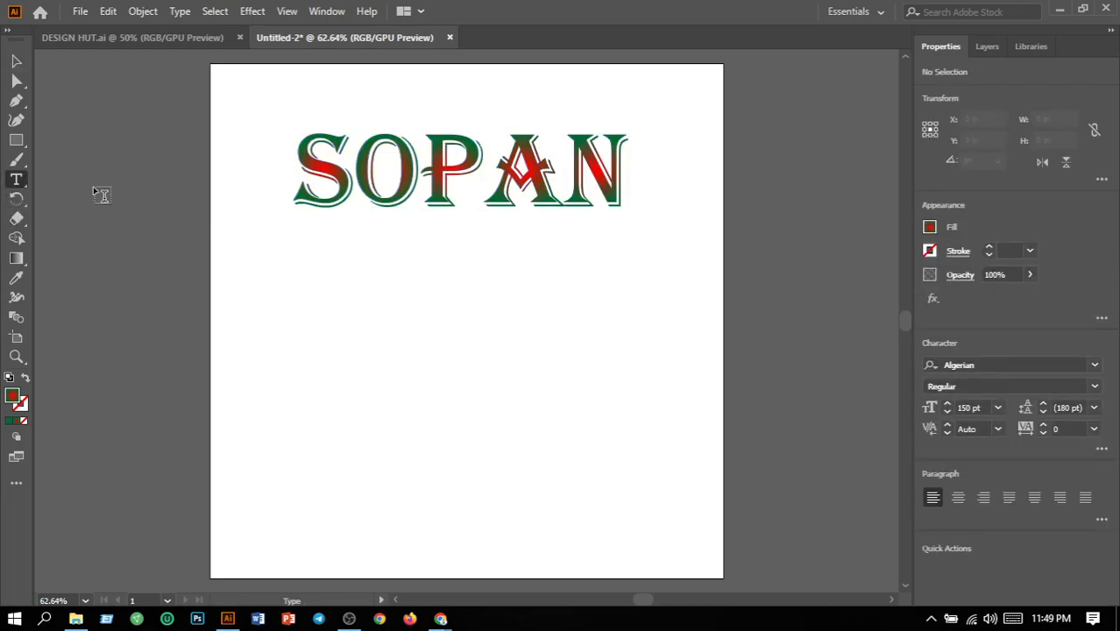
left_click(447, 363)
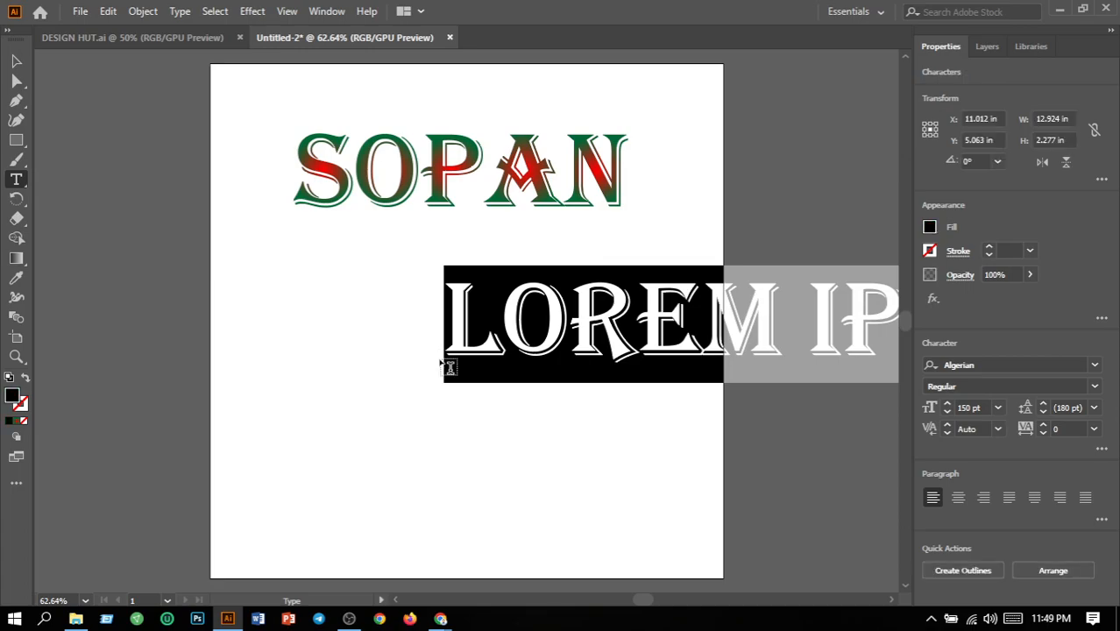
type("S")
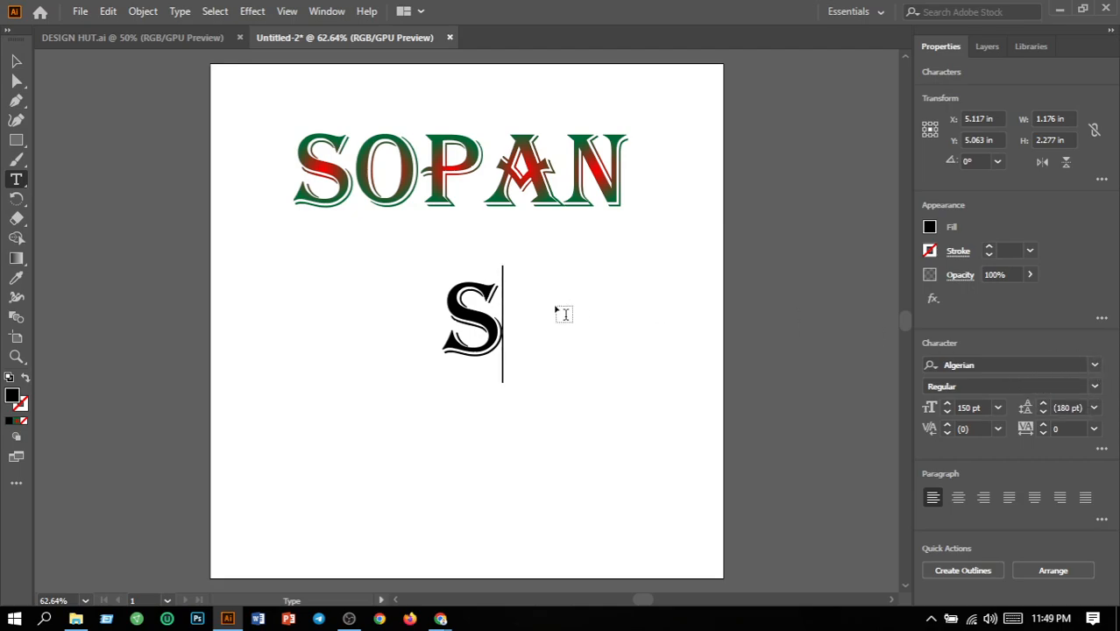
Change the single letter's font to Parchment and retype it as a capital S
left_click_drag(491, 302, 416, 303)
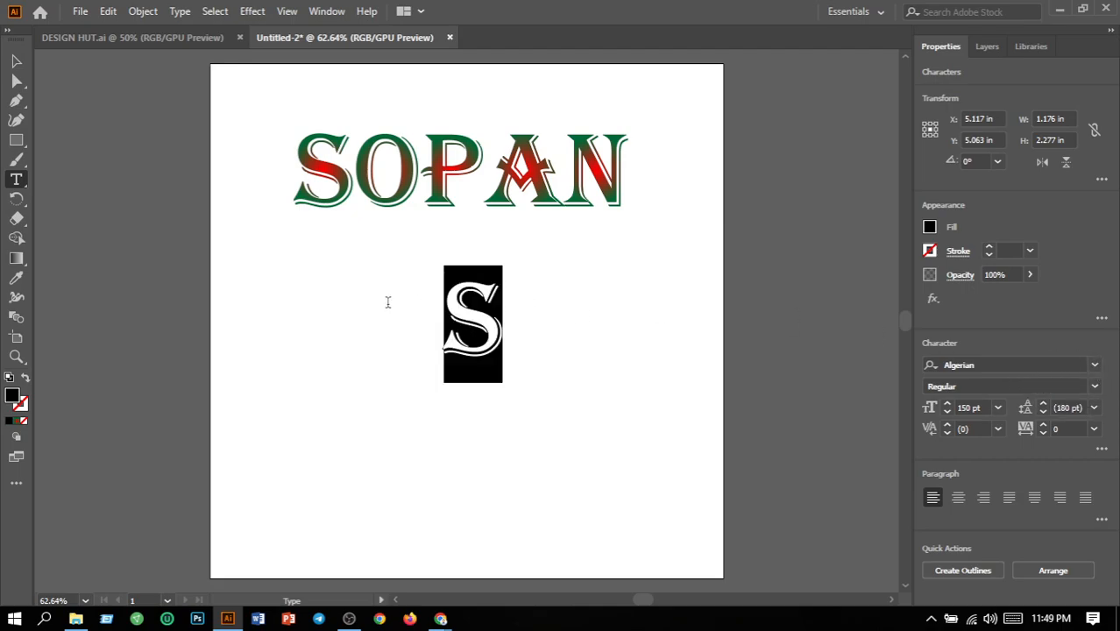
left_click(1095, 374)
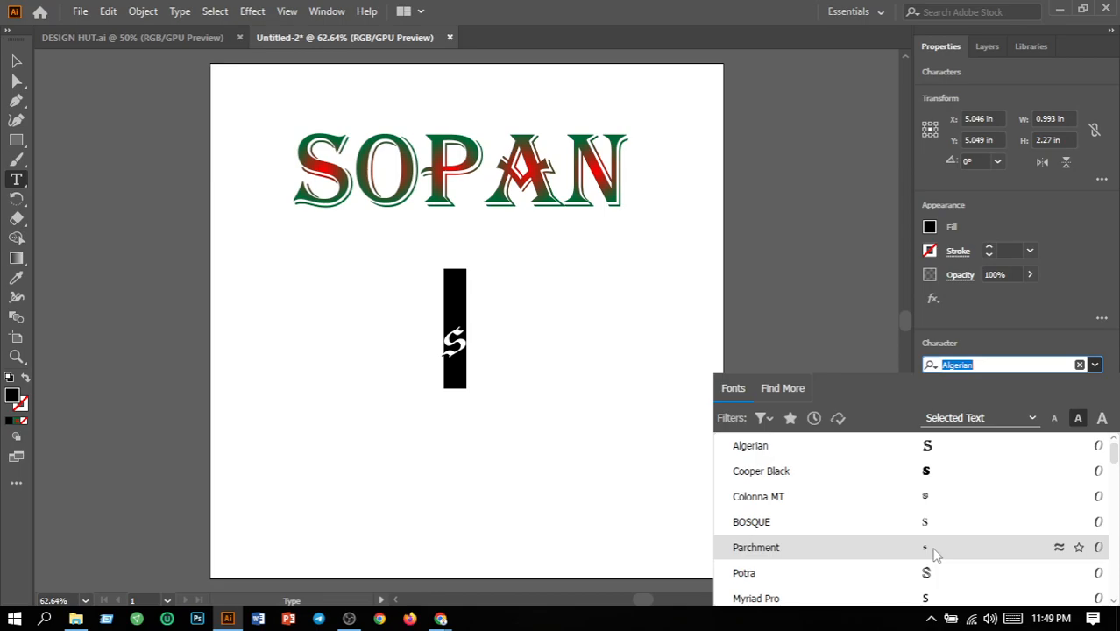
left_click(933, 548)
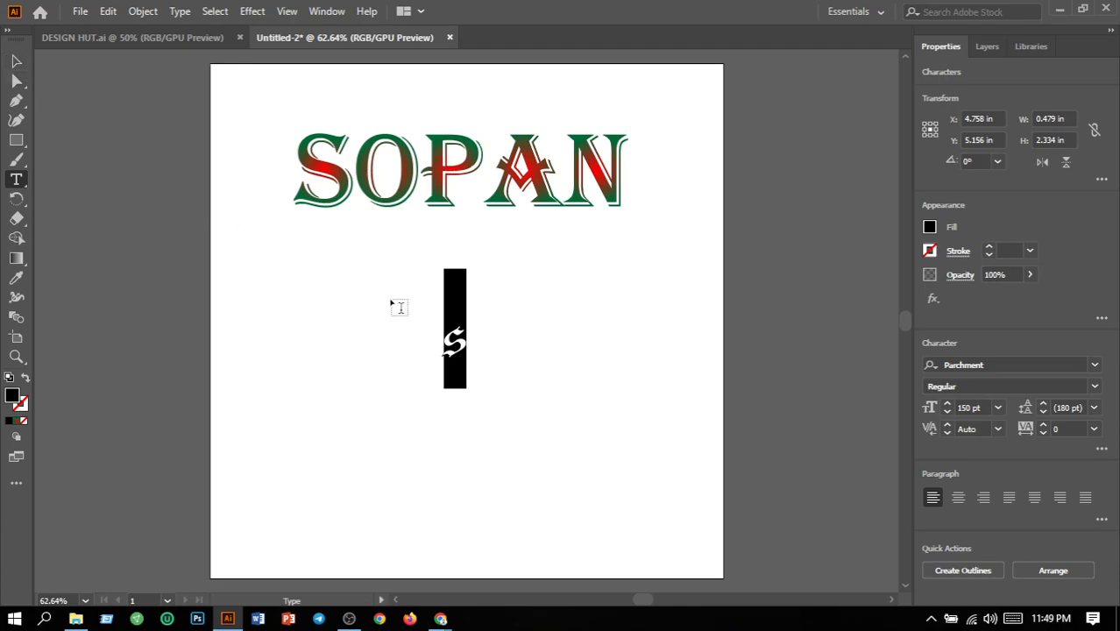
key("BackSpace")
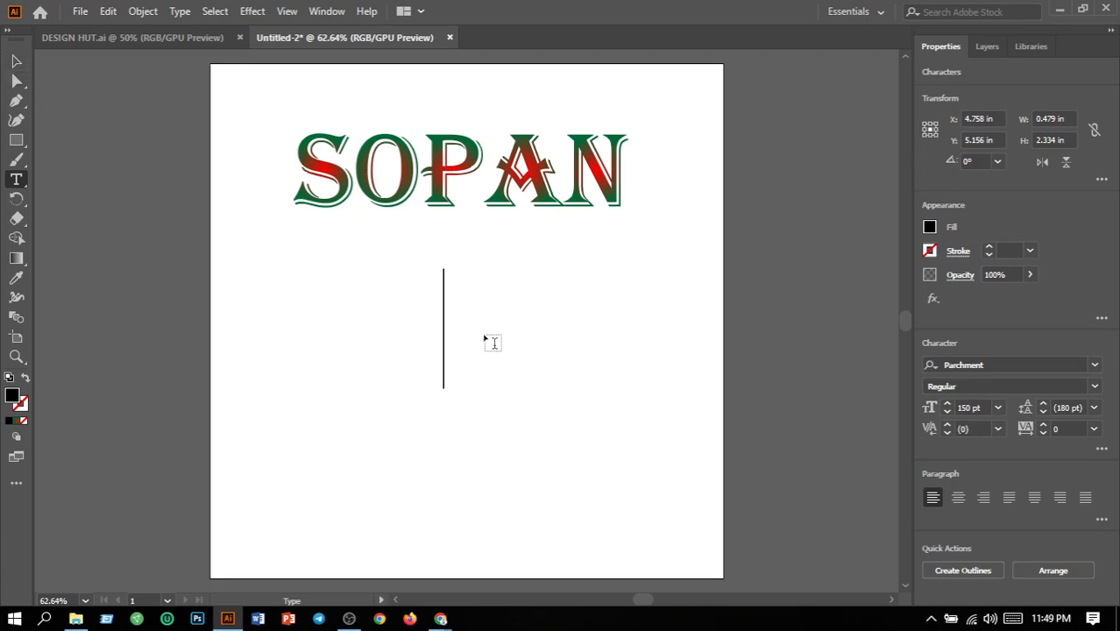
type("S")
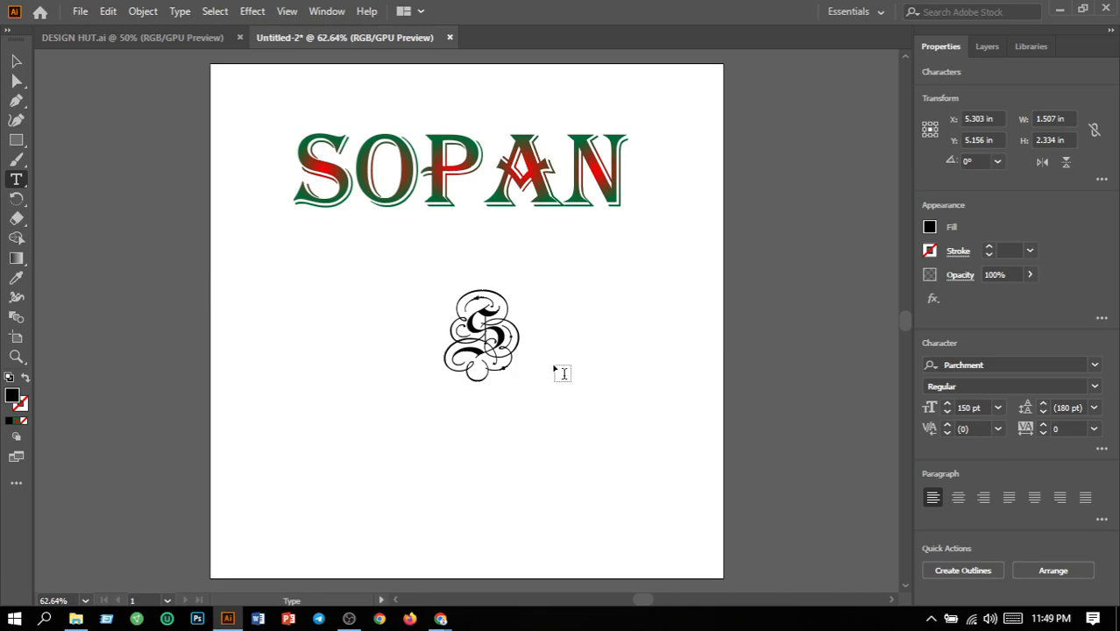
Set the font size of the Parchment S to 200 pt
double_click(989, 409)
type("2")
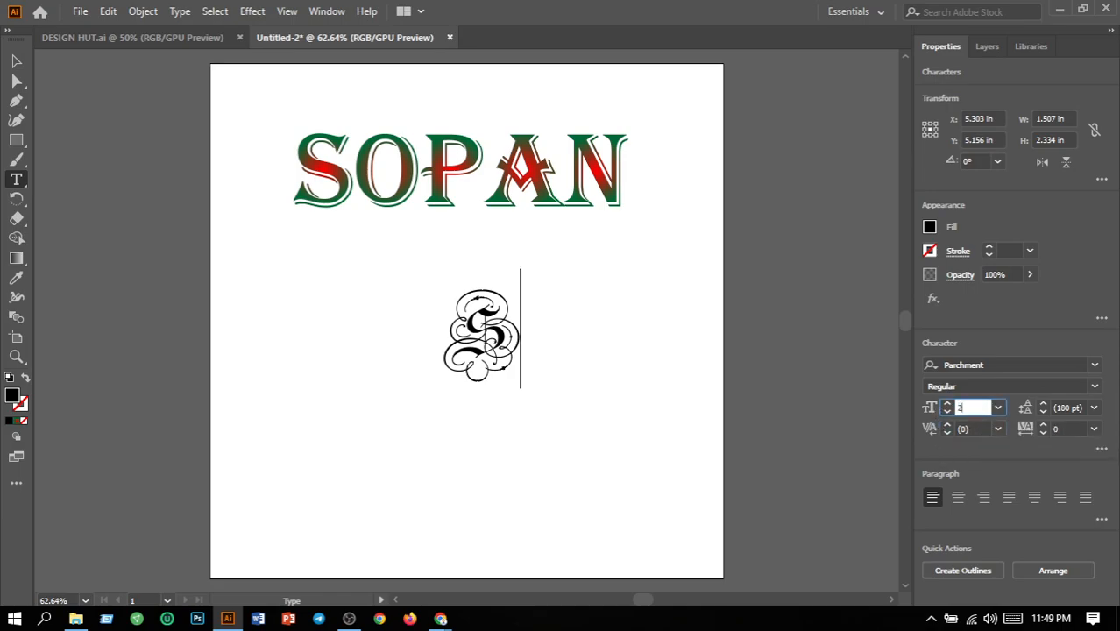
type("0")
left_click(16, 61)
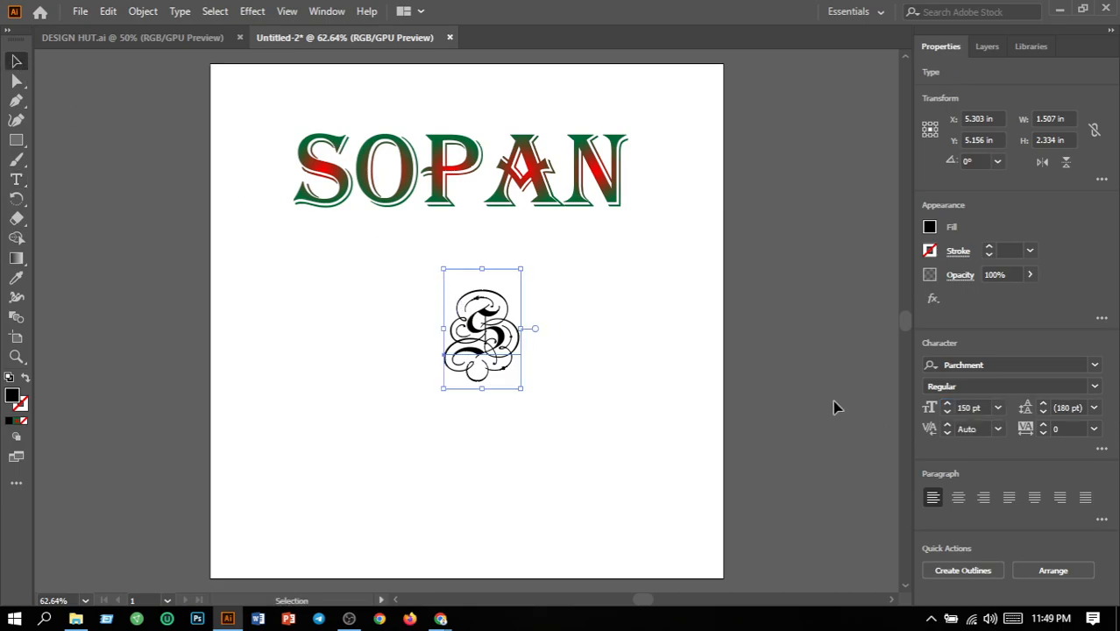
left_click(964, 408)
type("200")
key("Return")
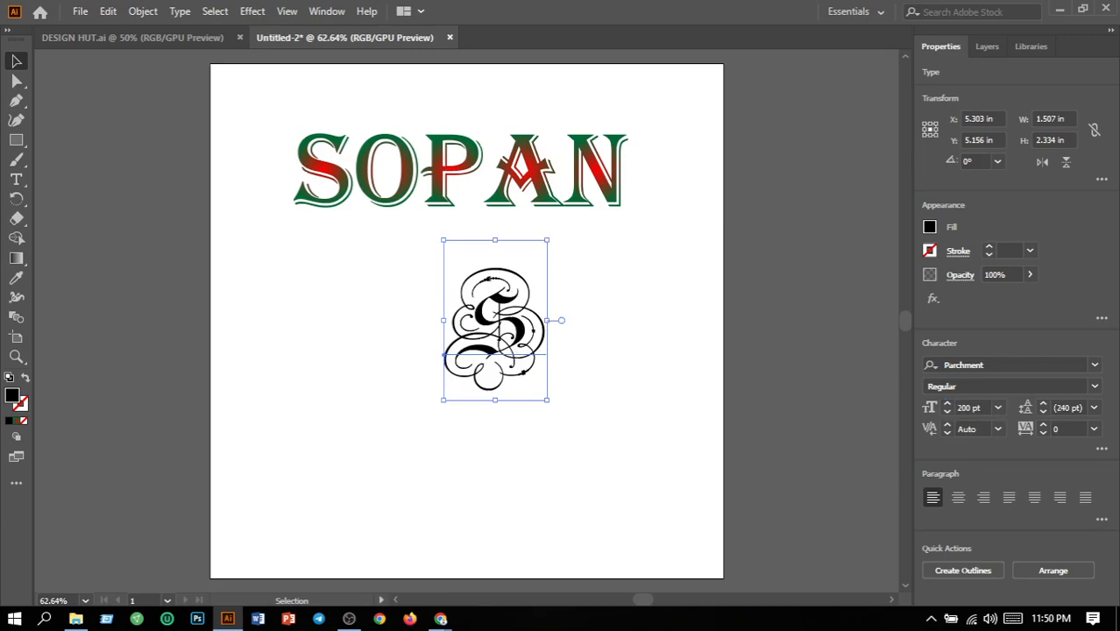
Move the ornate S down and slightly left, centering it below the SOPAN lettering, and deselect it
left_click(591, 436)
left_click_drag(515, 348, 498, 391)
left_click(590, 444)
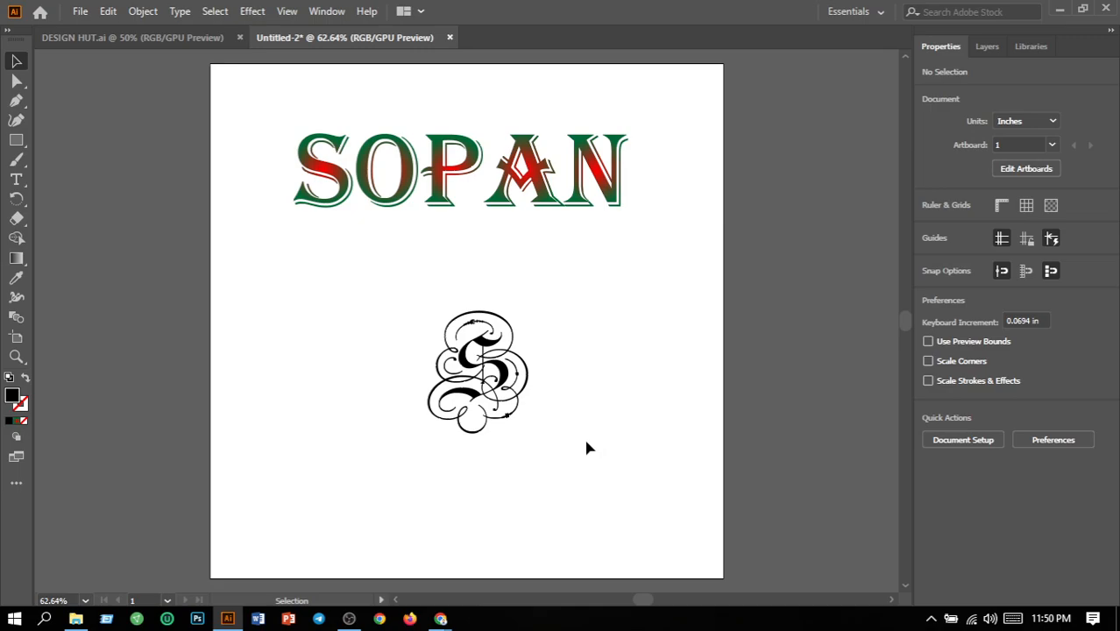
Start a Pen outline with no fill around the upper edge of the ornate S's thick top stroke, ending at its right tip
key("ctrl+equal")
key("ctrl+equal")
key("ctrl+equal")
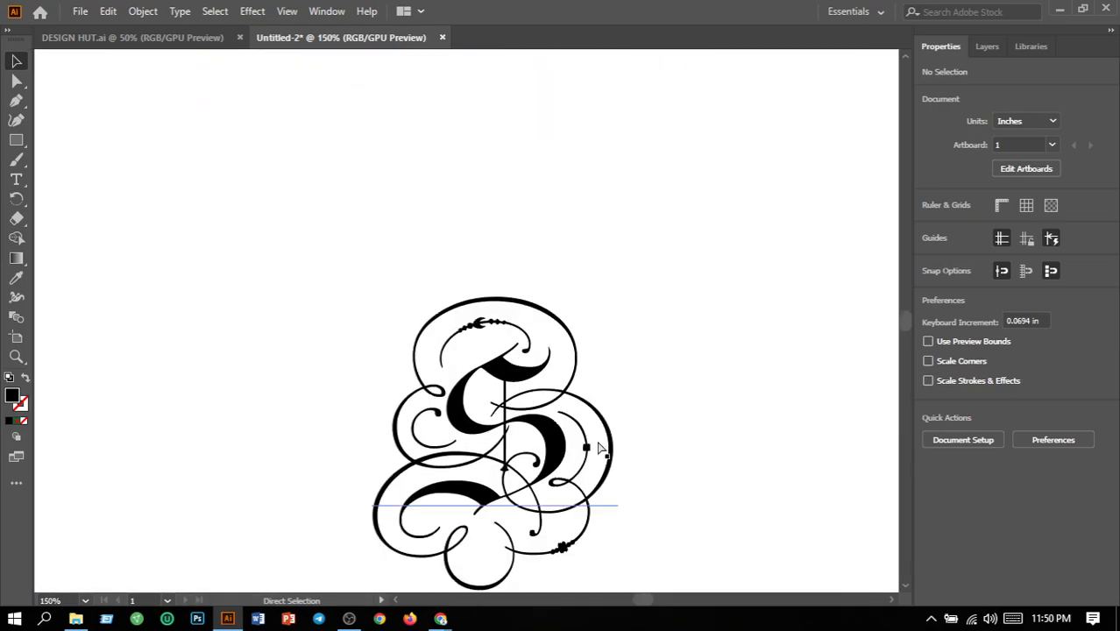
scroll(695, 350, "down", 3)
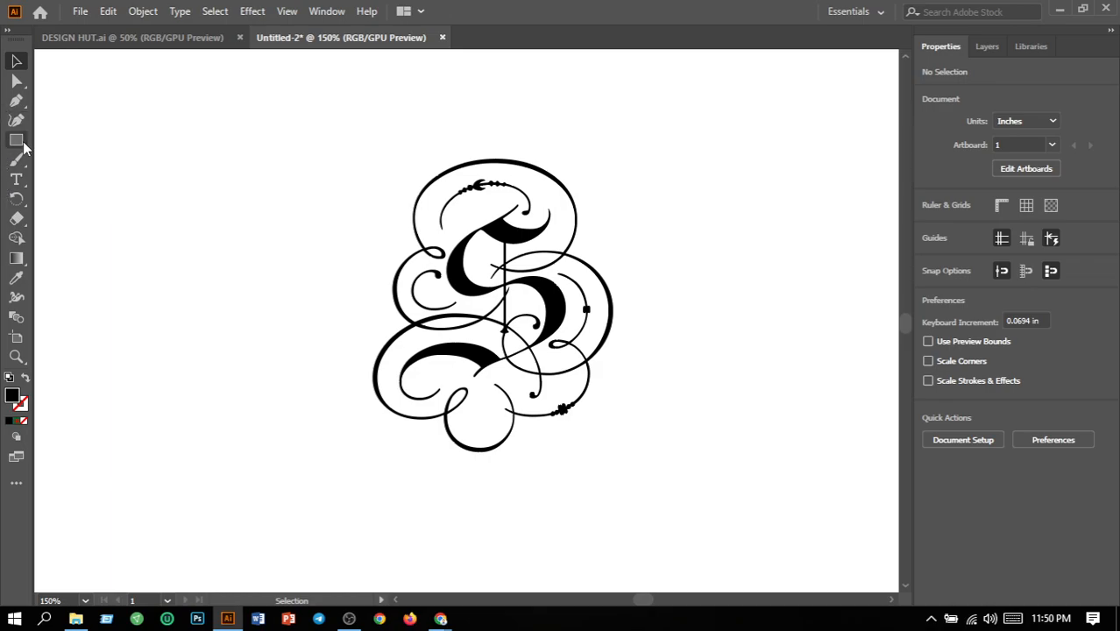
left_click(16, 100)
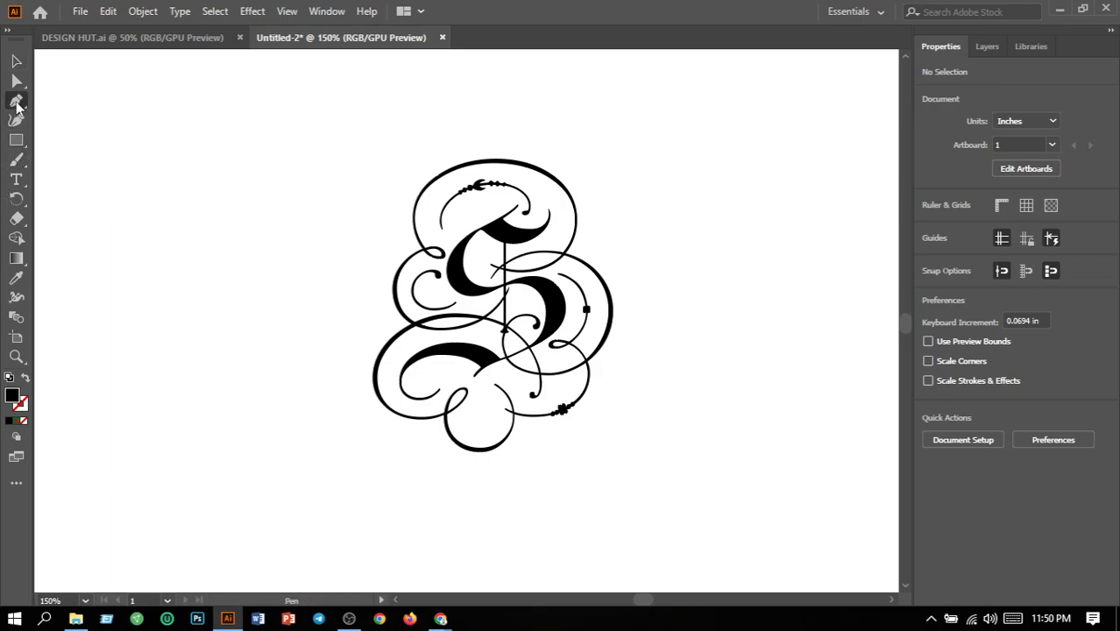
left_click_drag(473, 215, 523, 202)
left_click(522, 199)
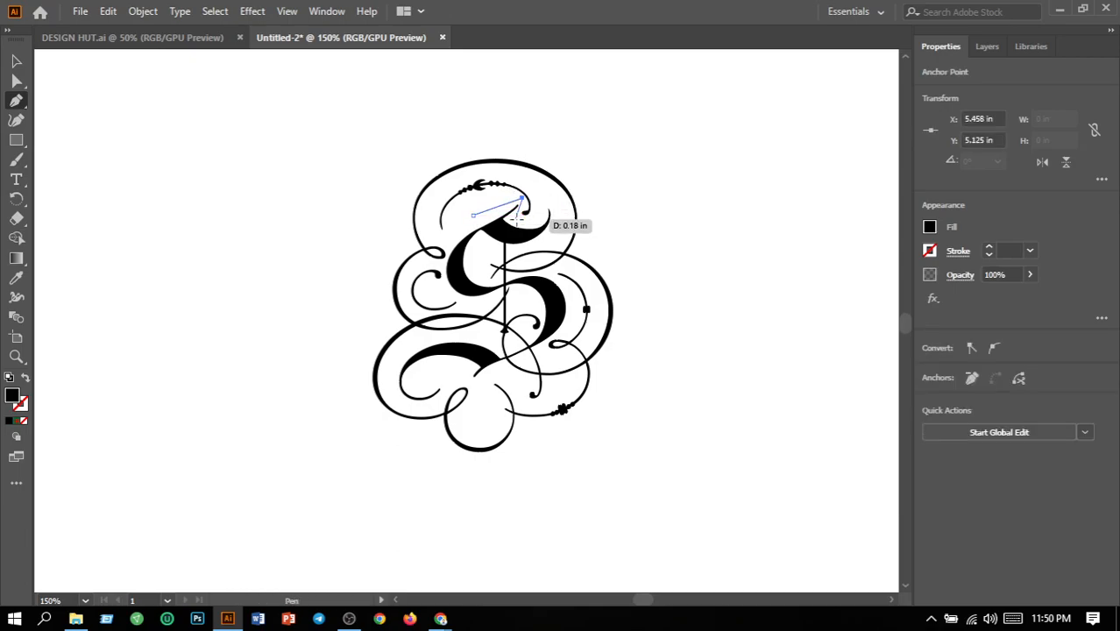
left_click(517, 224)
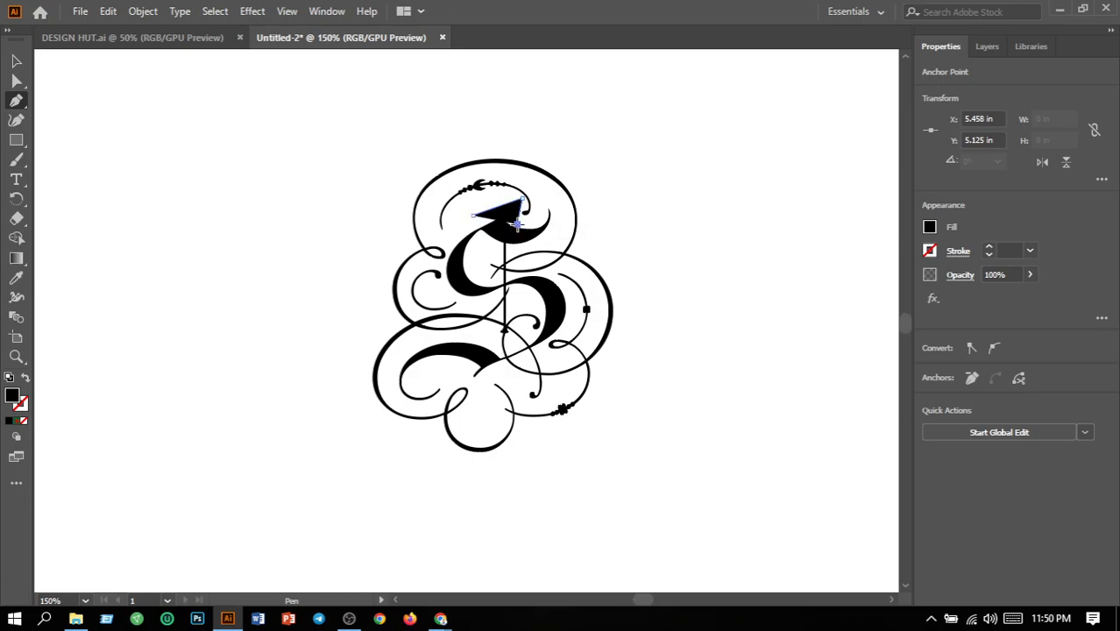
left_click(24, 422)
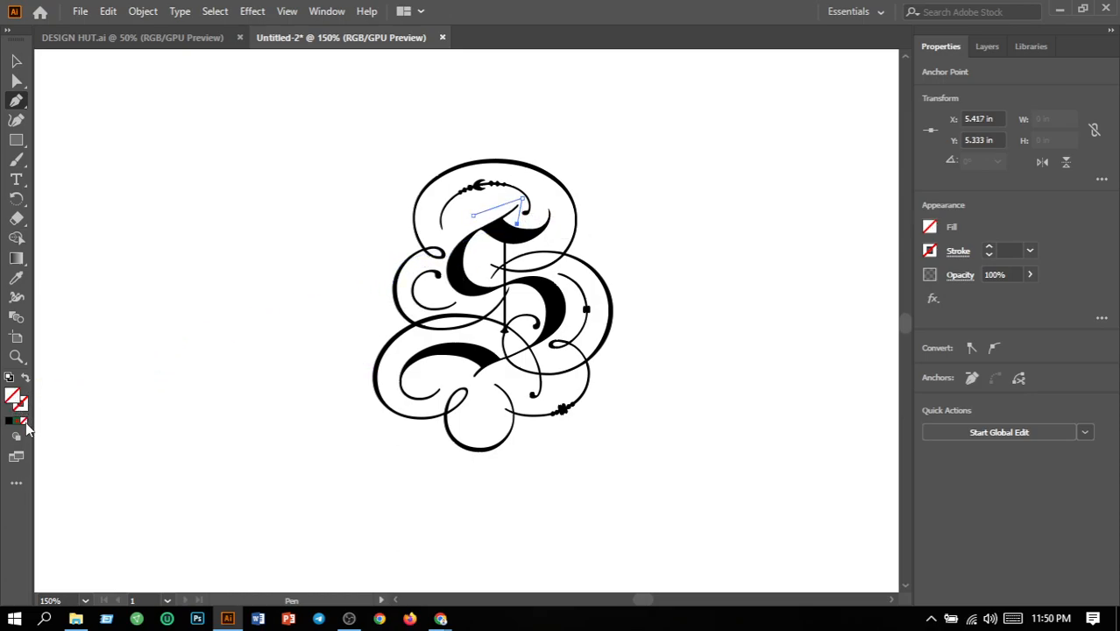
left_click(541, 207)
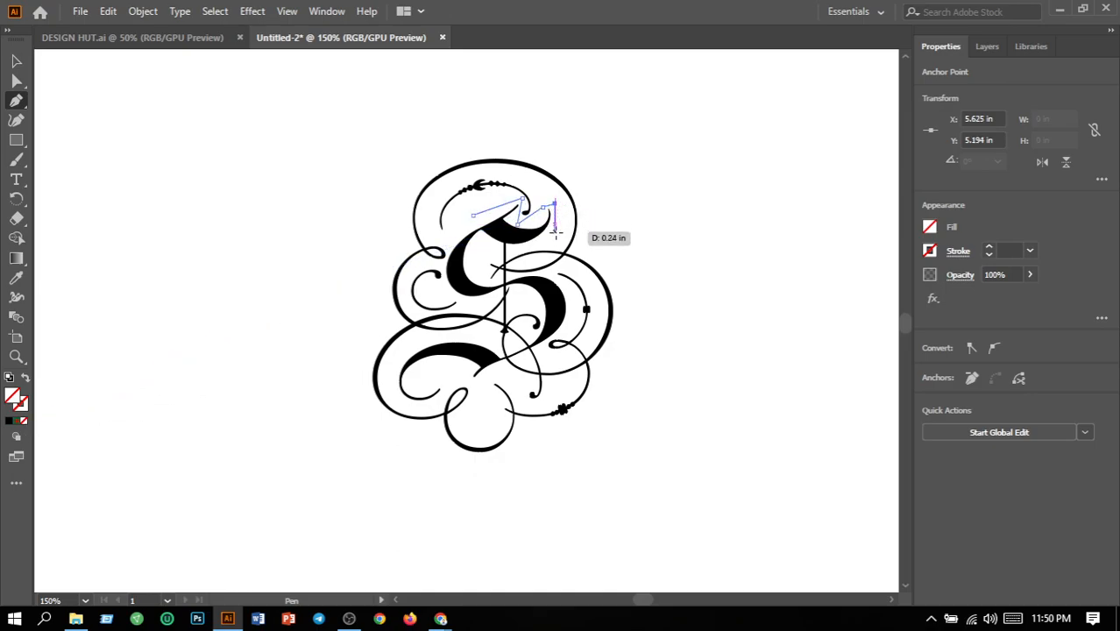
left_click(537, 246)
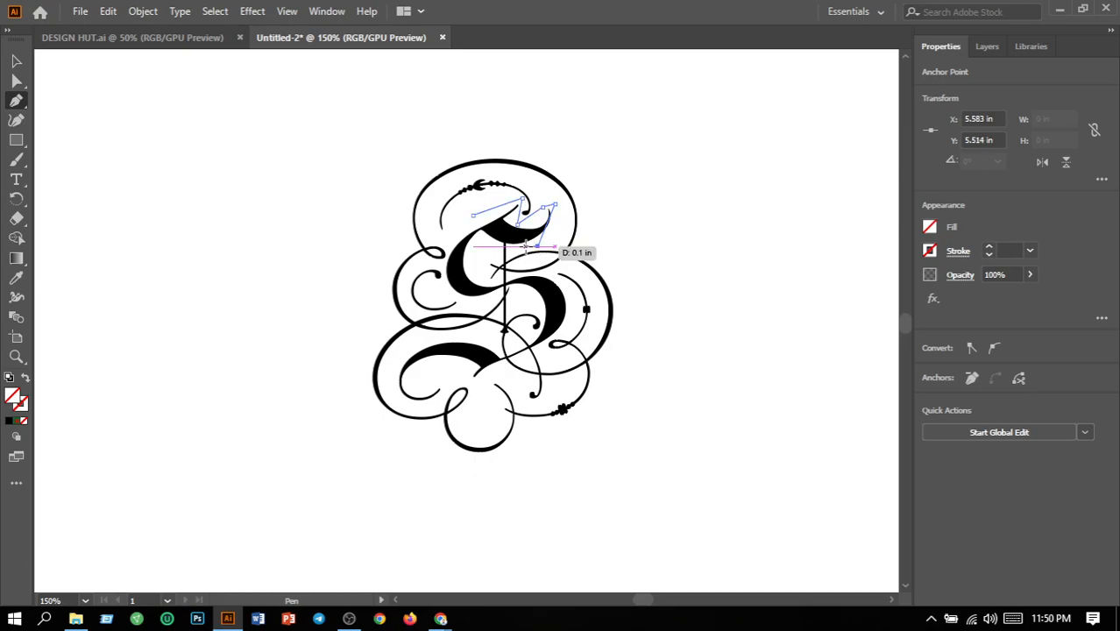
key("ctrl+z")
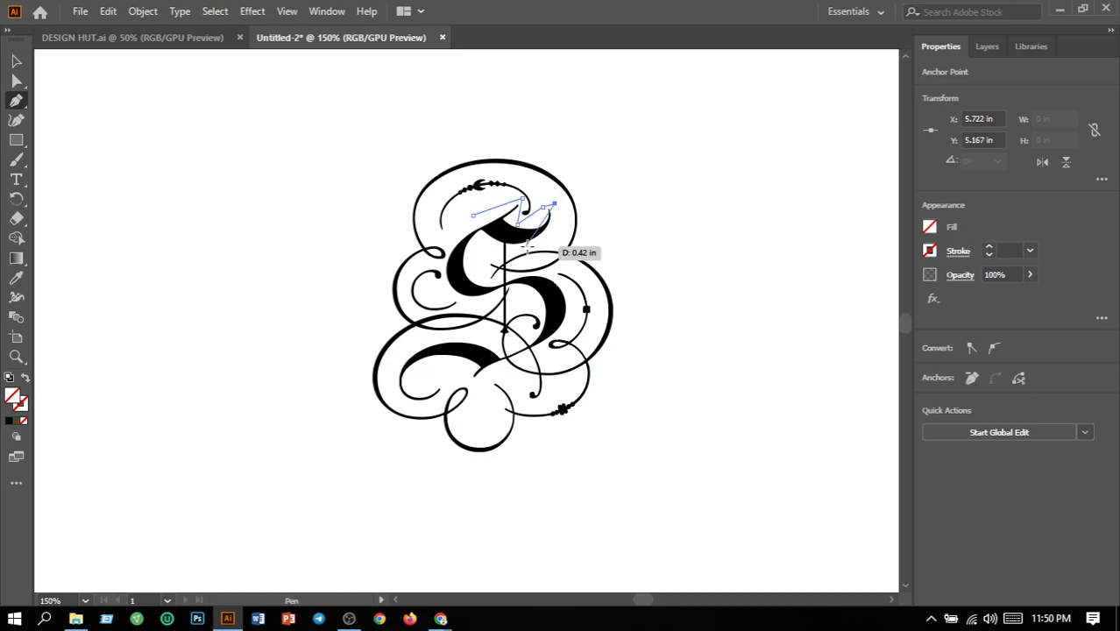
left_click_drag(504, 240, 460, 232)
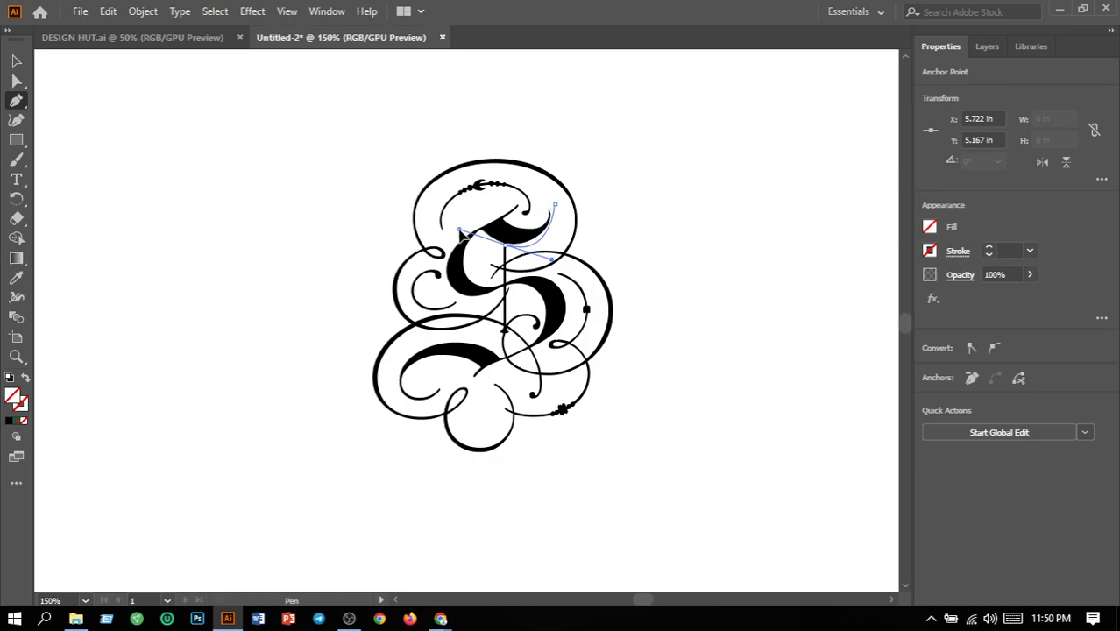
left_click_drag(460, 232, 458, 230)
key("ctrl+z")
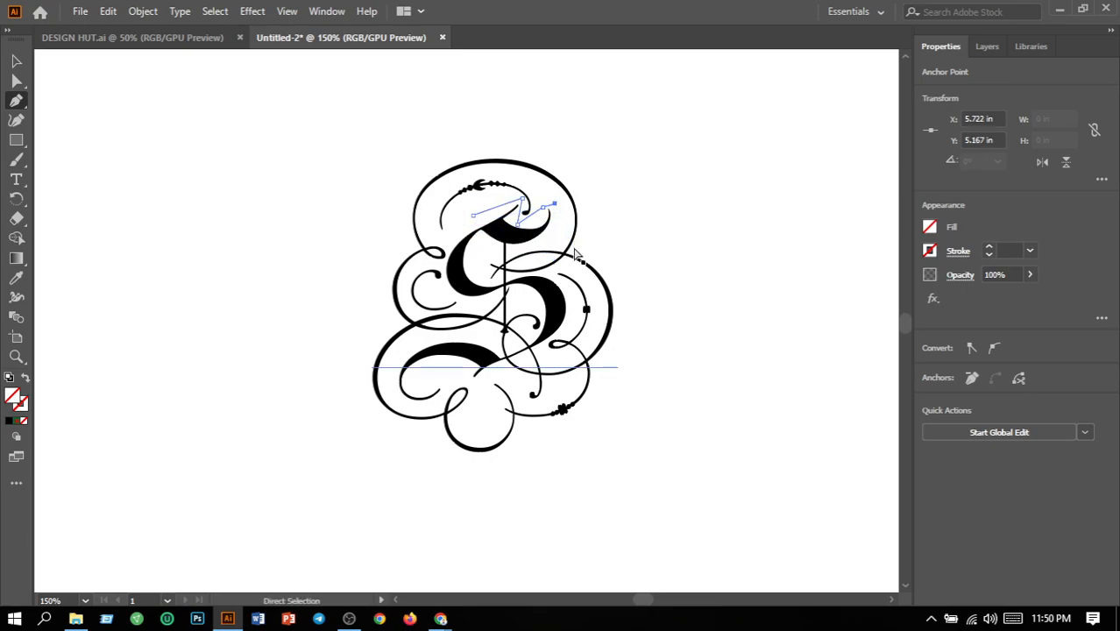
Continue the outline with a curved segment from the top stroke's right tip, along its underside to just past the vertical stem
key("ctrl+plus")
key("ctrl+plus")
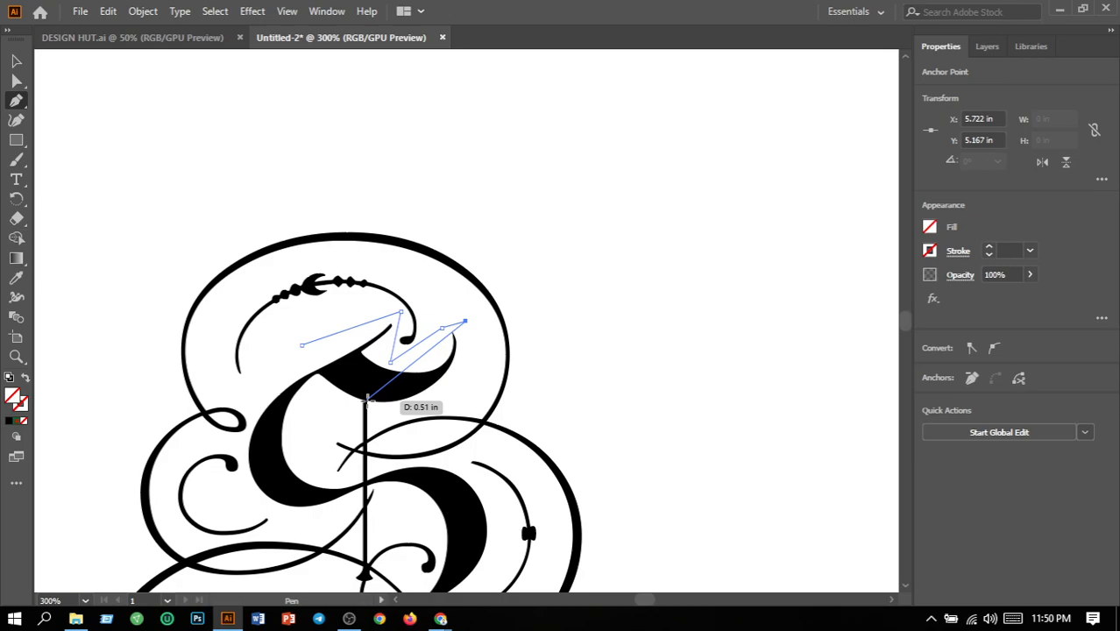
left_click_drag(366, 400, 334, 399)
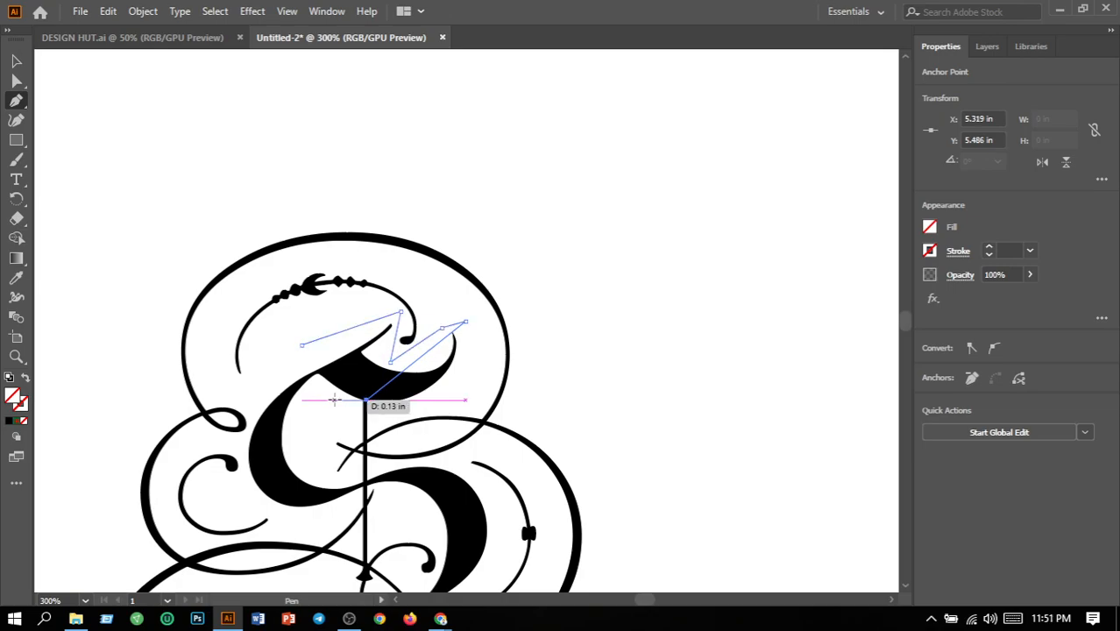
key("ctrl+z")
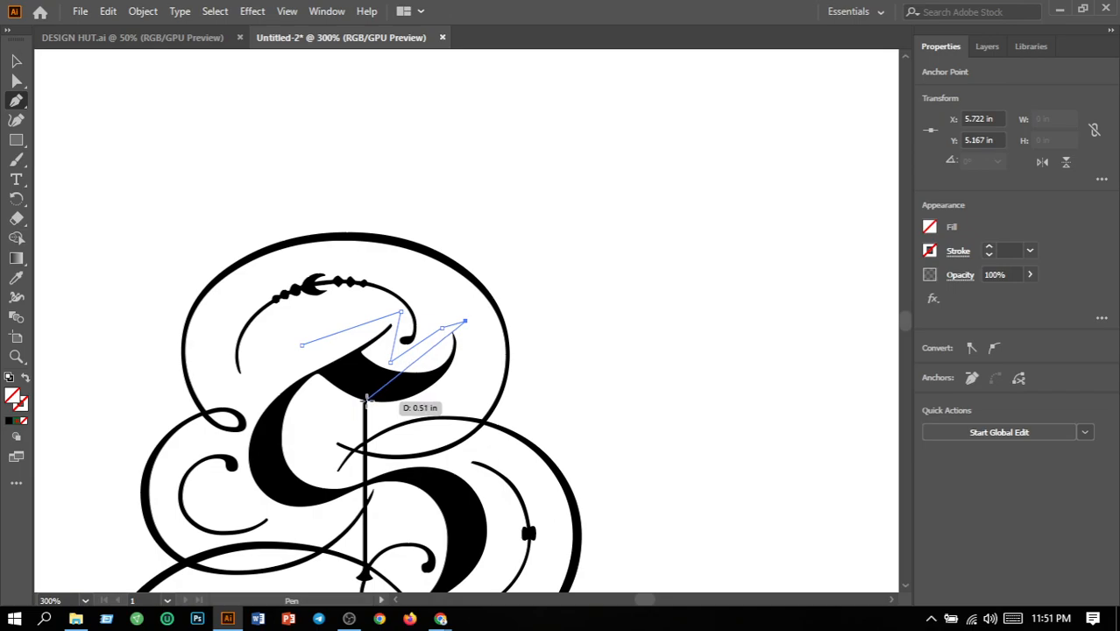
left_click_drag(365, 400, 243, 375)
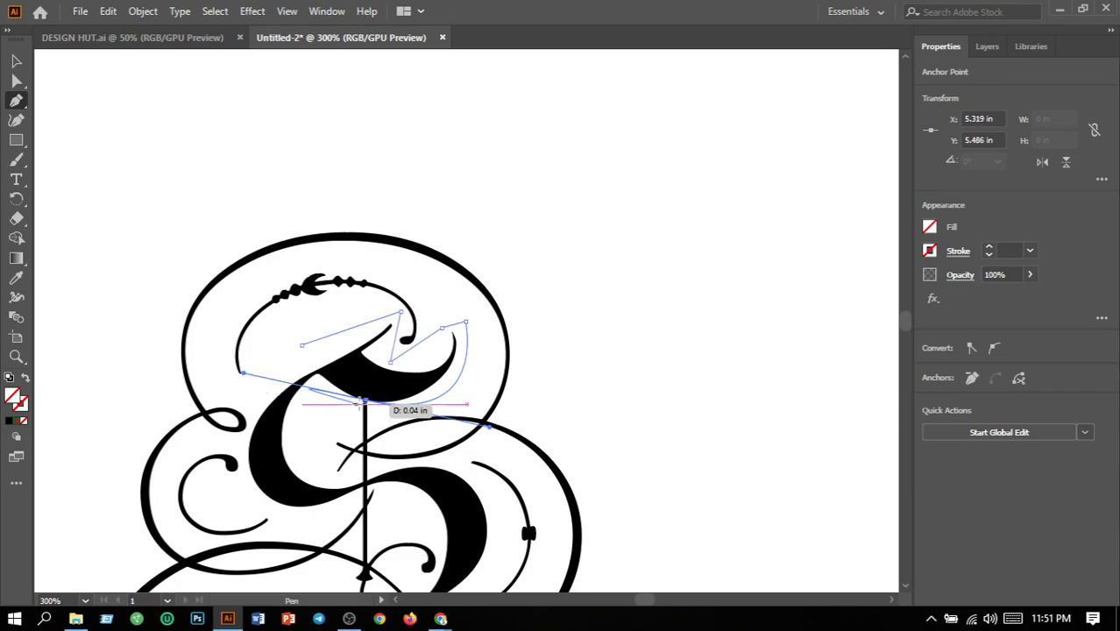
left_click_drag(367, 400, 351, 399)
Trace the inner side of the S's upper bowl to the stem, return around its outer side and close the outline at its start
left_click_drag(308, 464, 320, 491)
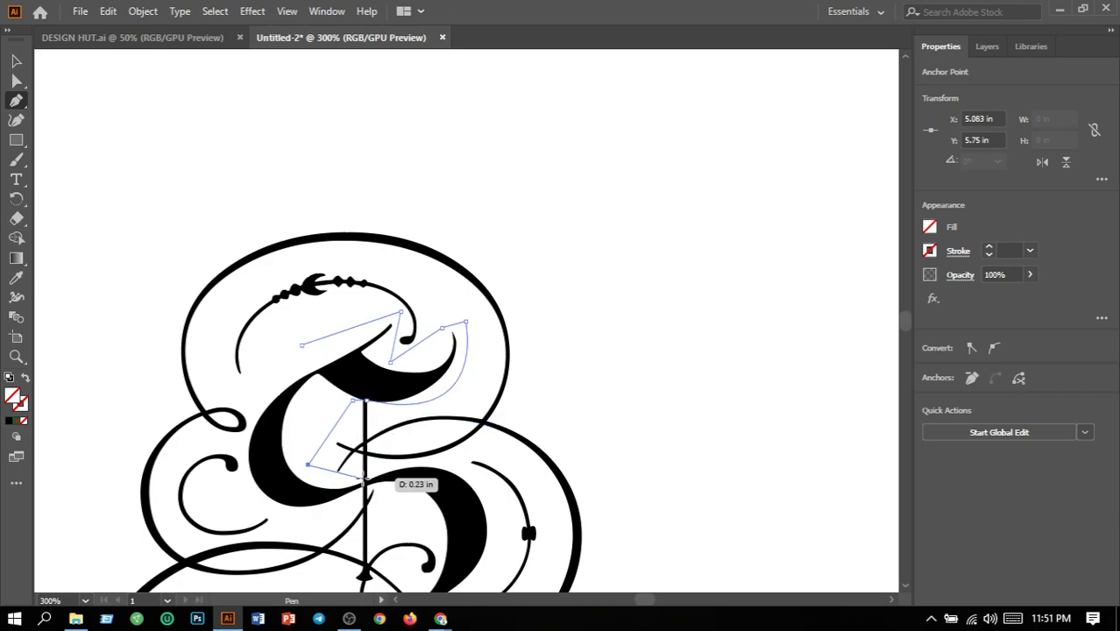
left_click_drag(364, 479, 367, 496)
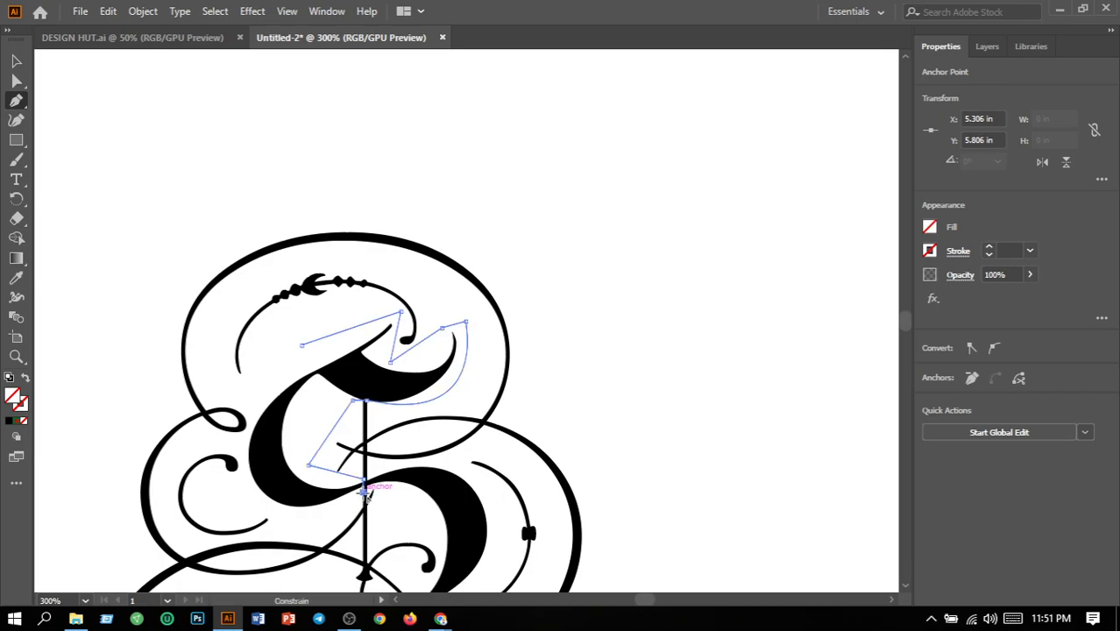
left_click(335, 514)
left_click(253, 506)
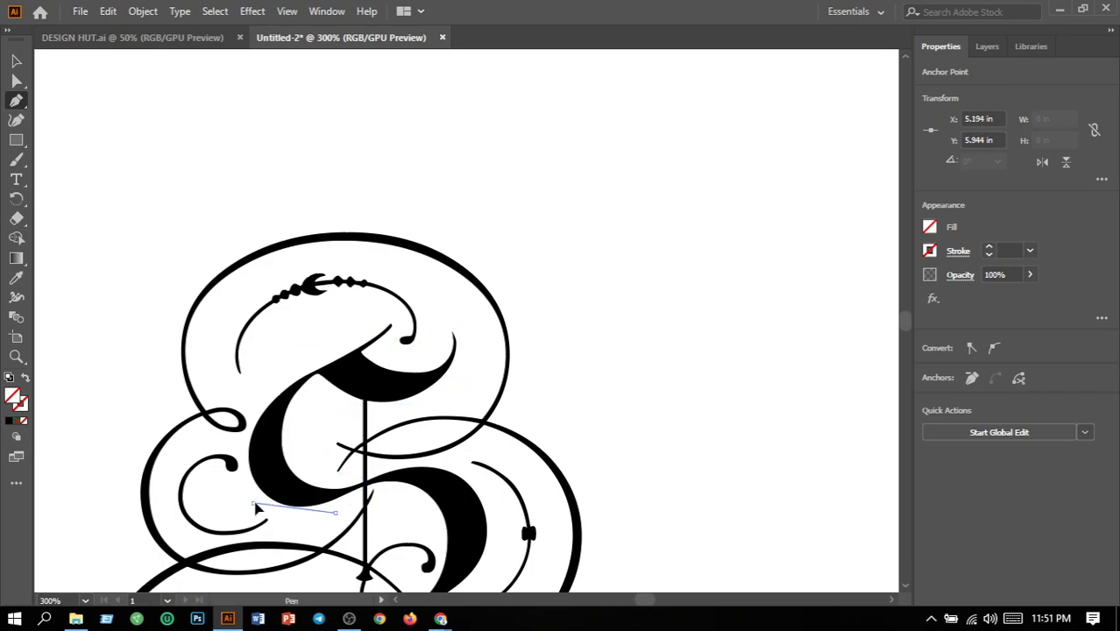
left_click_drag(239, 436, 279, 378)
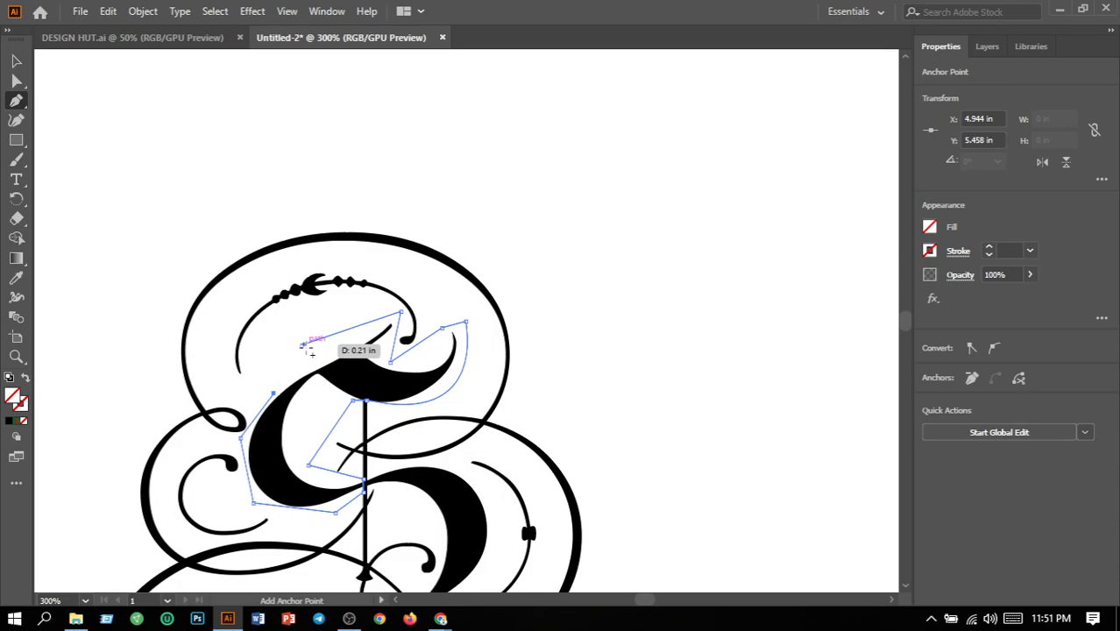
left_click(300, 345)
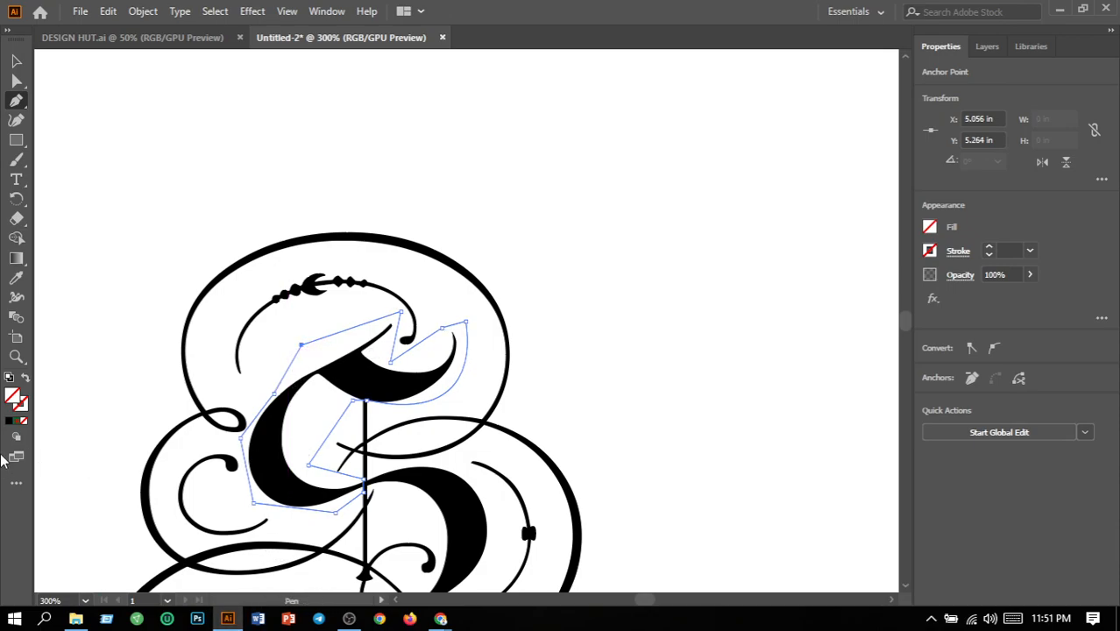
Fill the closed outline over the upper part of the S with red, RGB 249, 11, 11
double_click(12, 399)
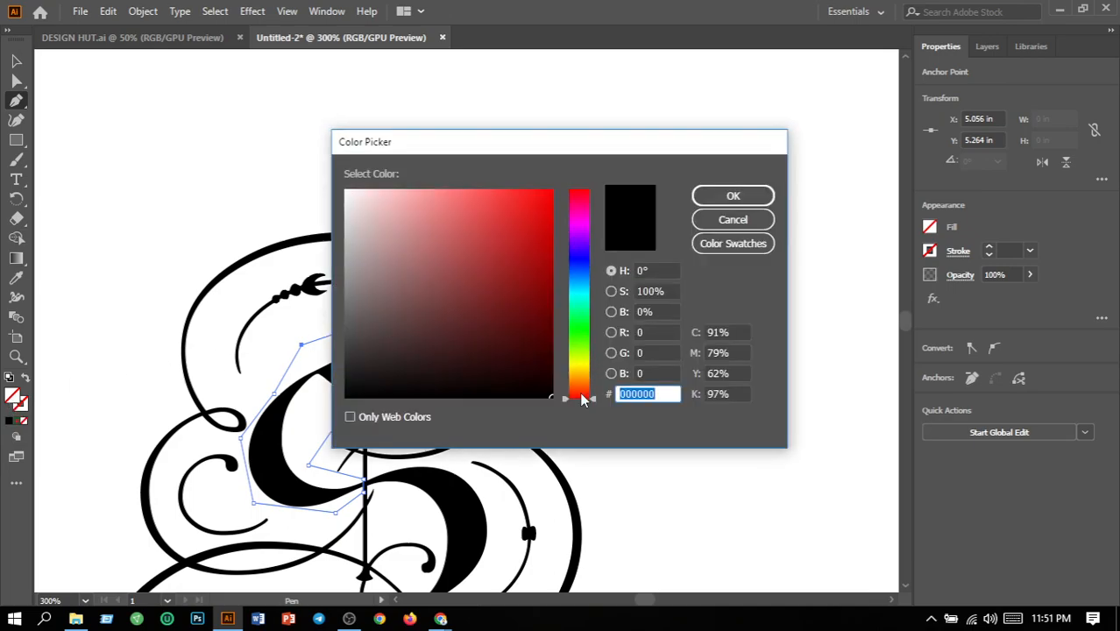
left_click(546, 193)
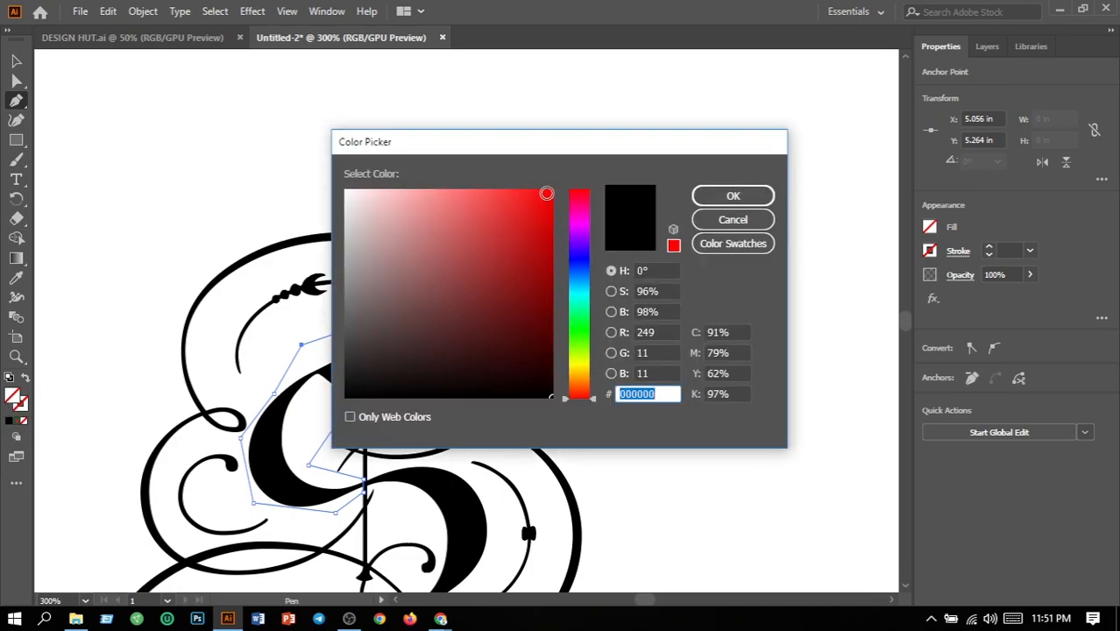
left_click(733, 195)
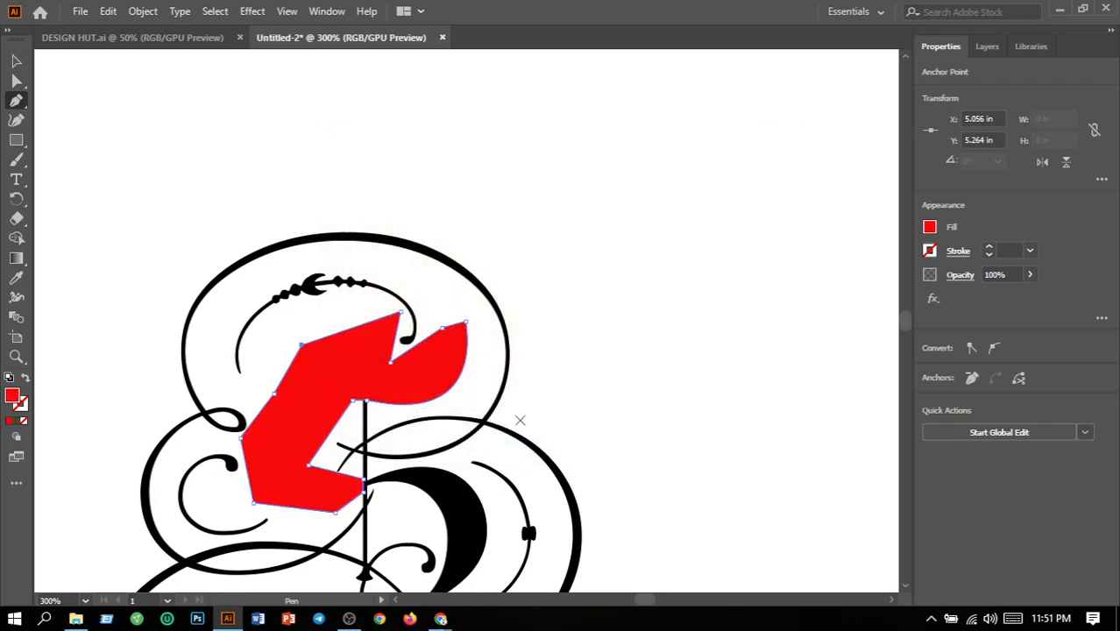
Convert the ornate S text to outlines and ungroup it
left_click(15, 61)
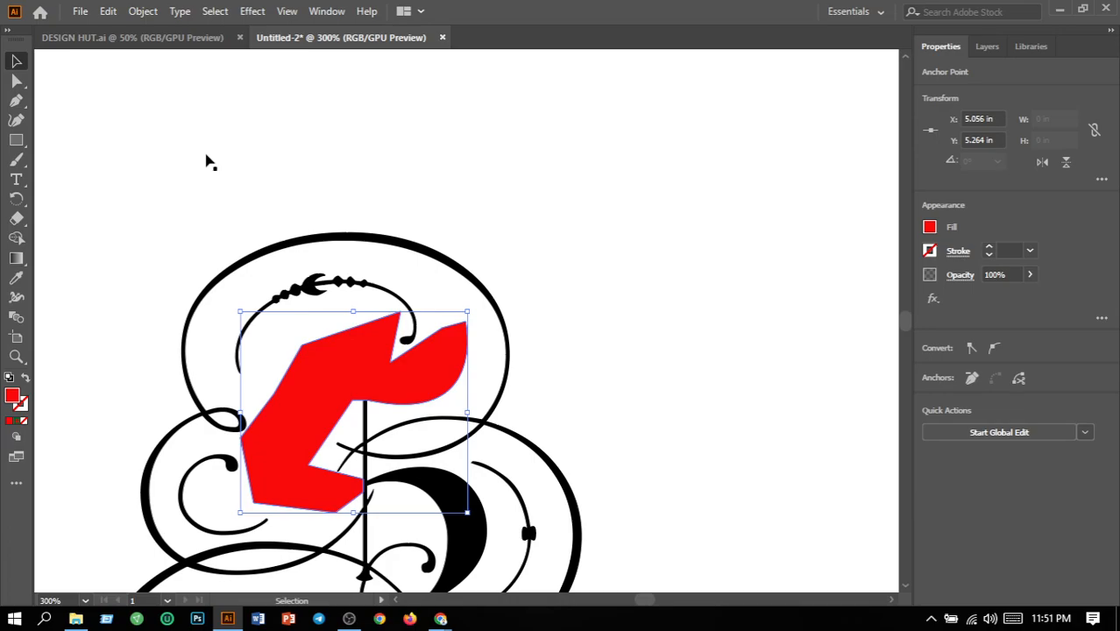
key("ctrl+minus")
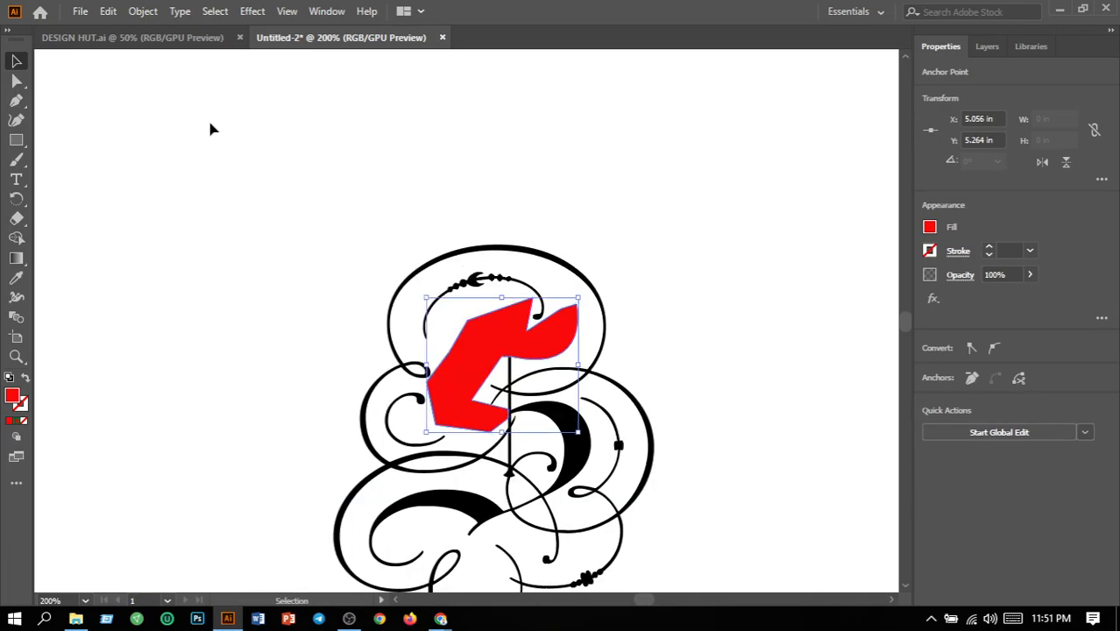
left_click_drag(287, 219, 518, 355)
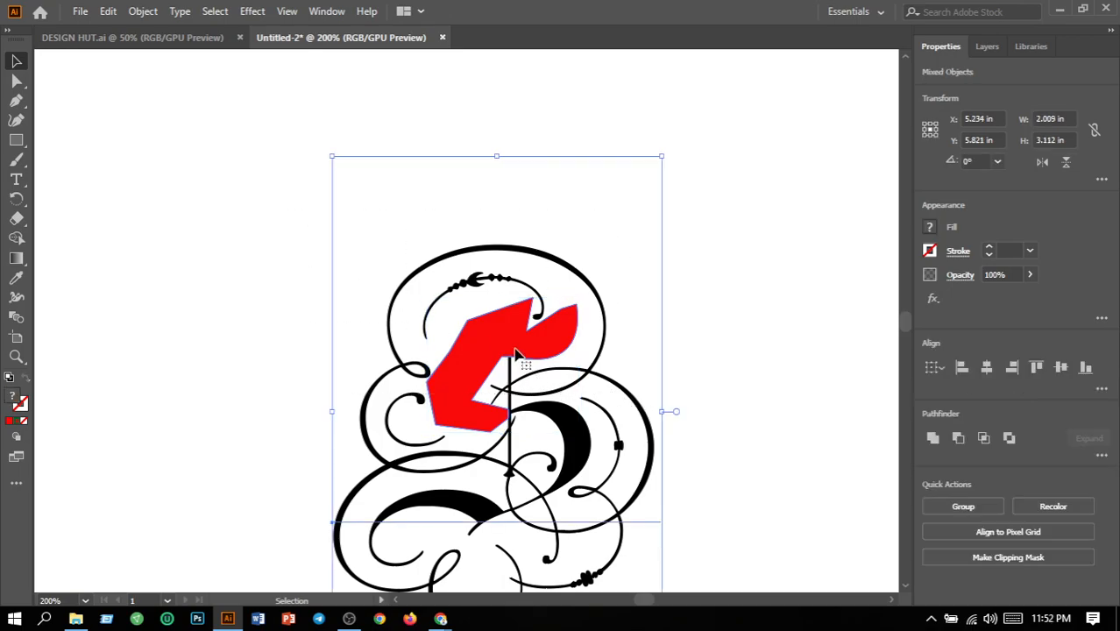
left_click(741, 480)
left_click(646, 489)
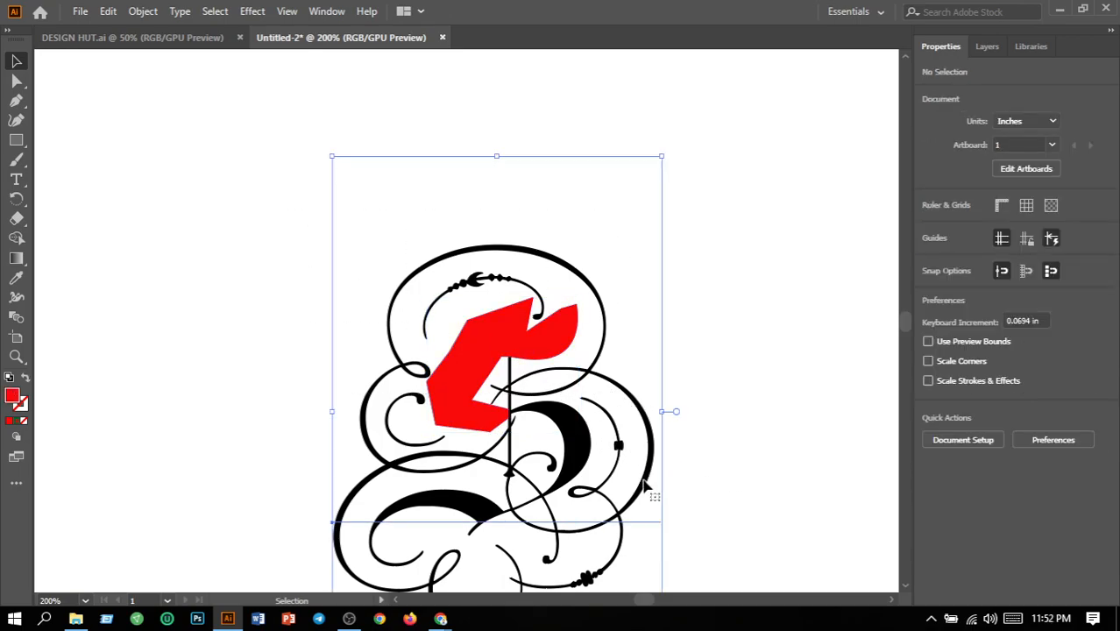
left_click(179, 11)
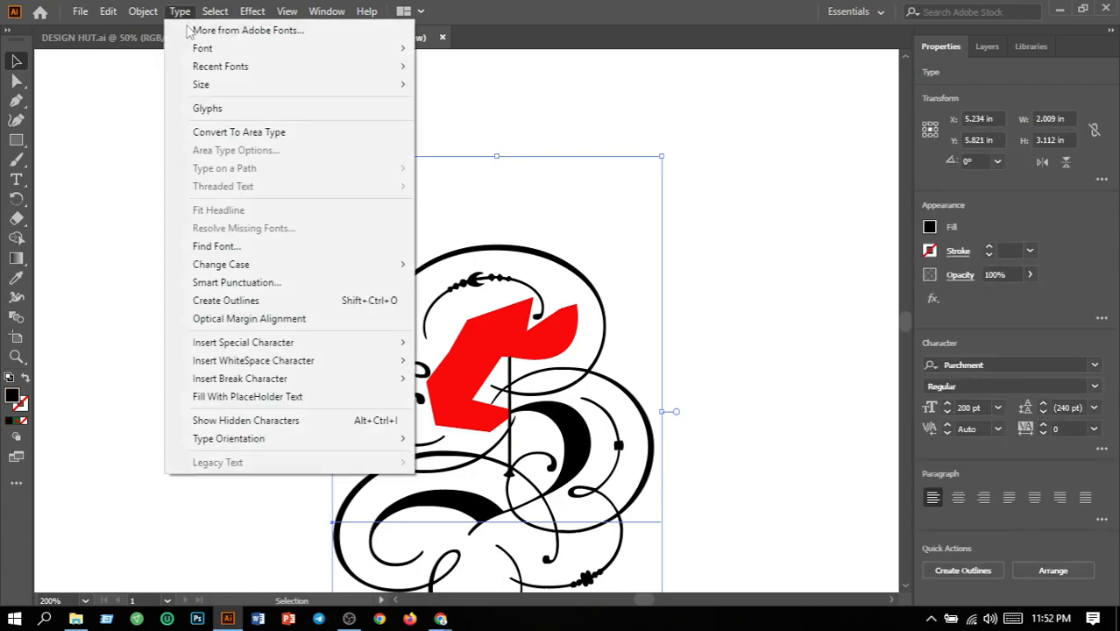
left_click(247, 300)
left_click(145, 11)
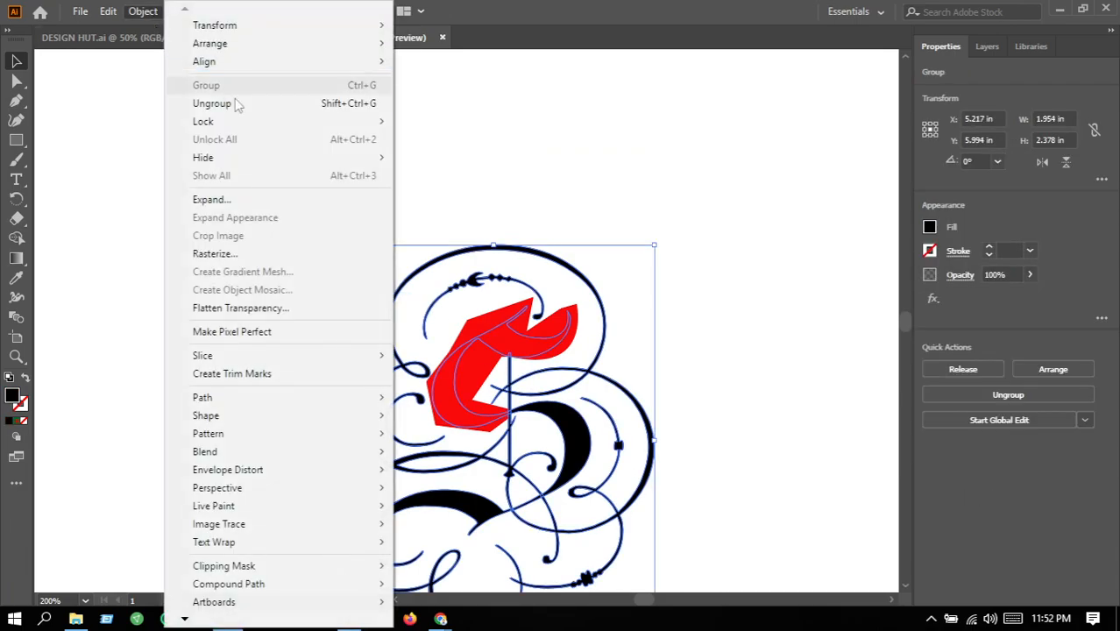
left_click(239, 111)
left_click(611, 326)
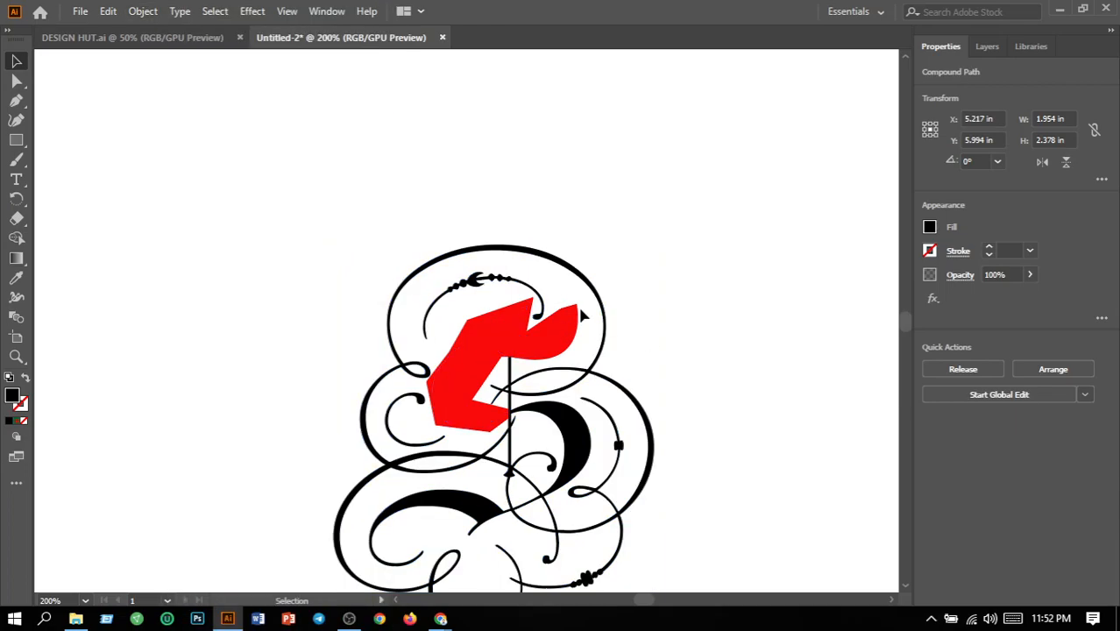
Remove the red areas outside the S's upper thick strokes with the Shape Builder on the red shape and the outlined letter, and deselect
left_click_drag(377, 255, 659, 467)
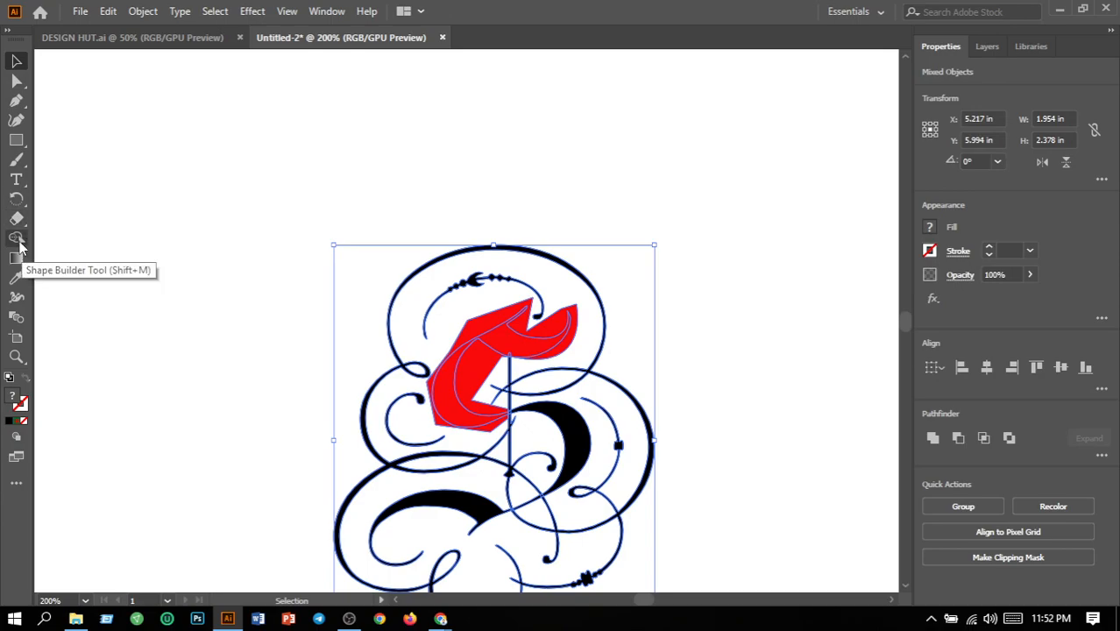
left_click(17, 243)
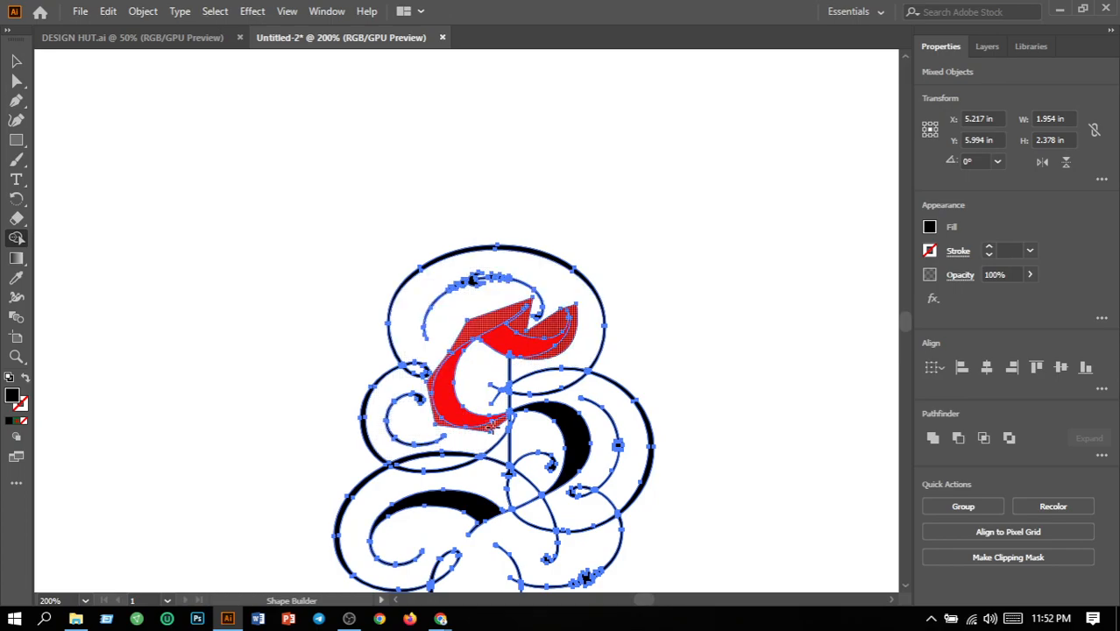
left_click(492, 425)
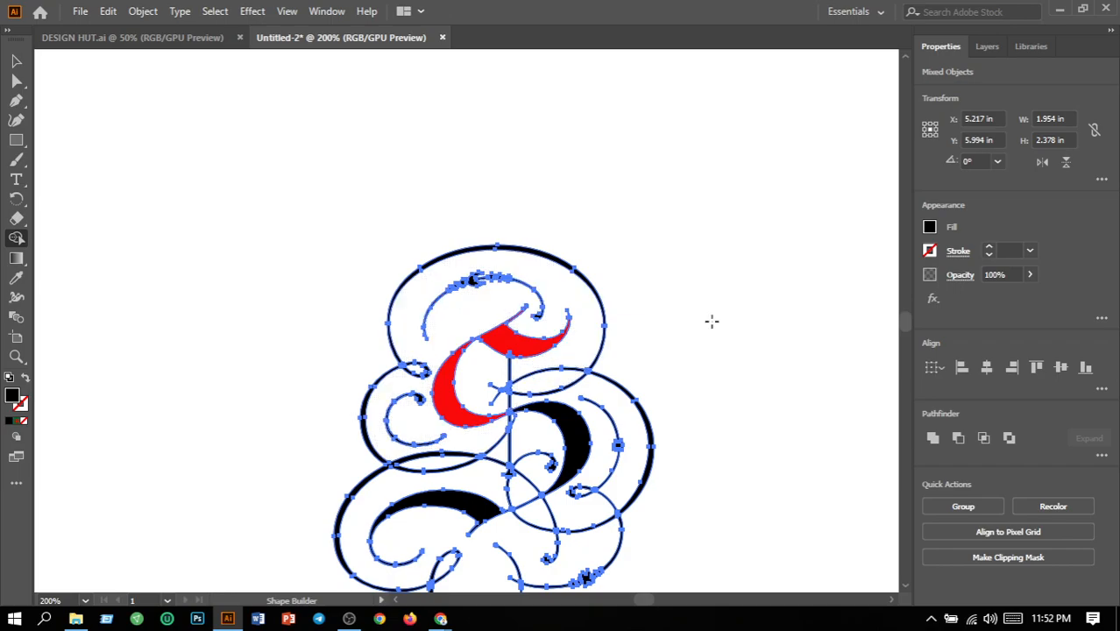
left_click(16, 61)
left_click(217, 187)
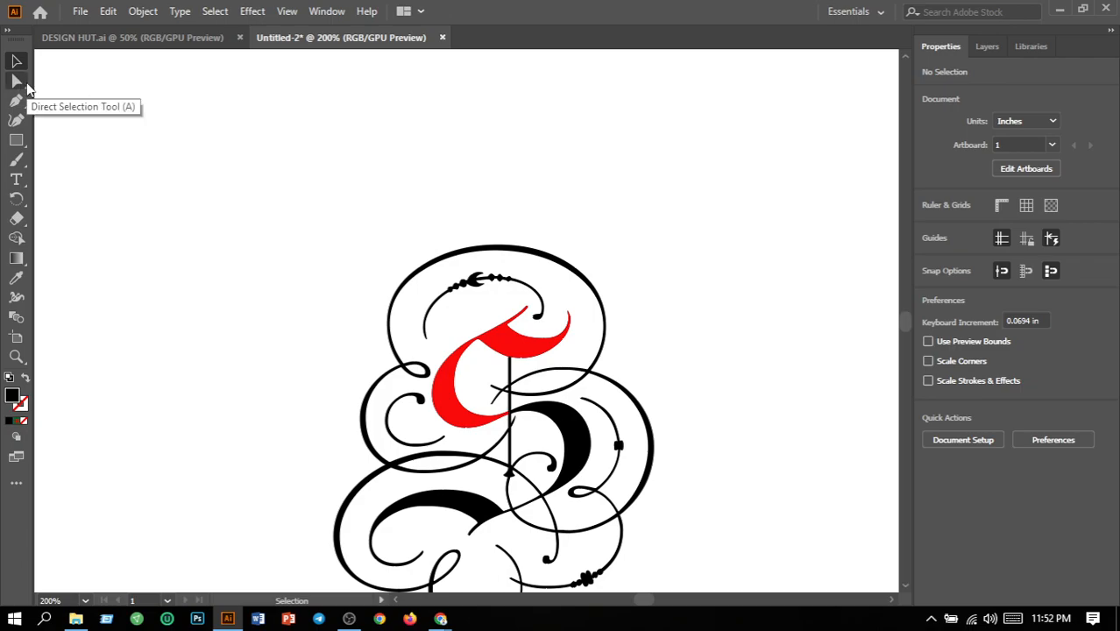
key("ctrl+minus")
key("ctrl+minus")
key("ctrl+minus")
key("ctrl+minus")
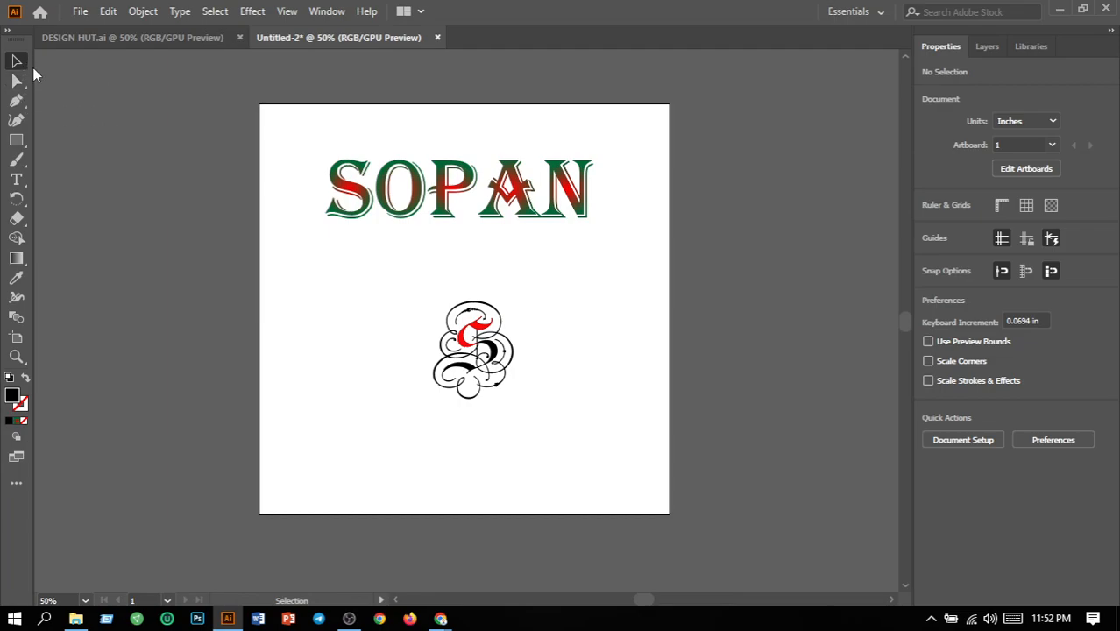
Scale the whole ornate S with its red strokes up proportionally to about 3.96 x 4.82 in, and deselect it
key("ctrl+plus")
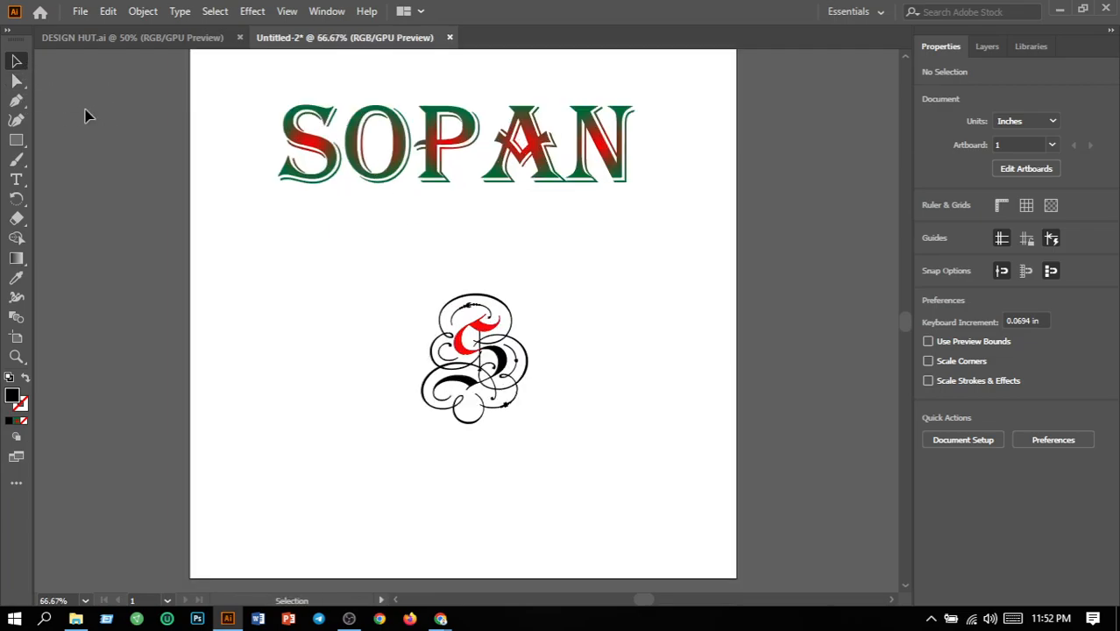
scroll(153, 318, "down", 1)
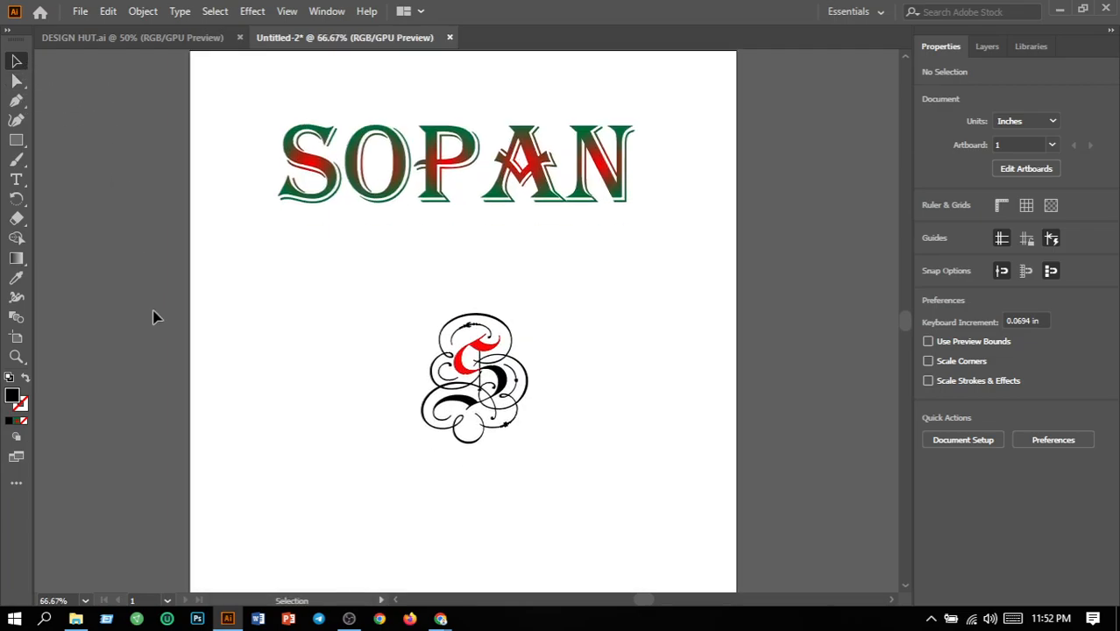
left_click_drag(293, 268, 621, 520)
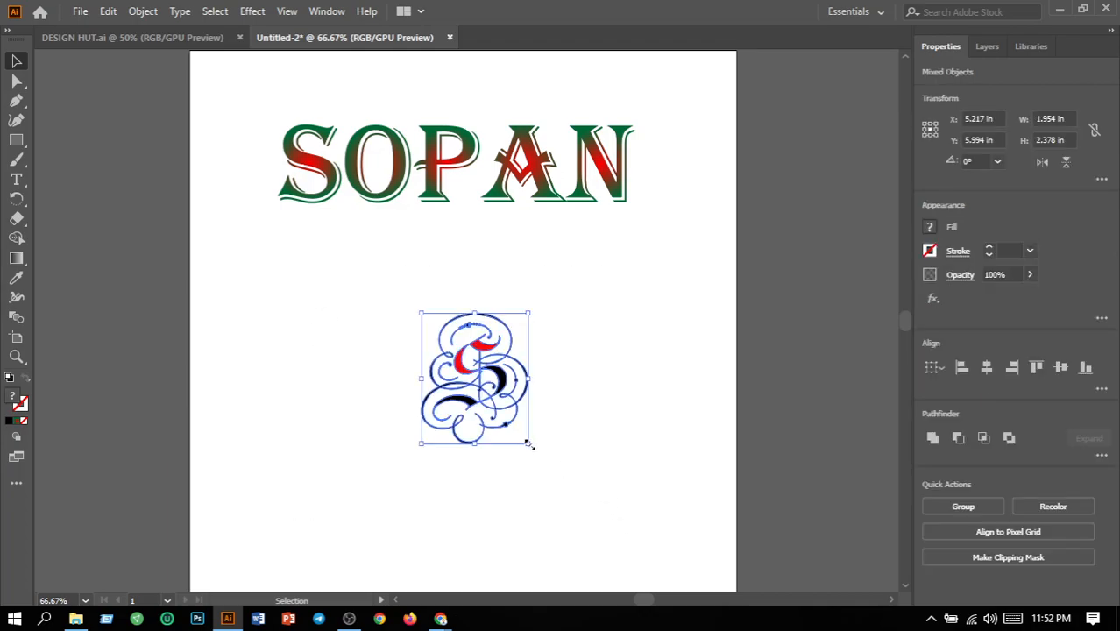
key("ctrl")
left_click_drag(525, 445, 676, 584)
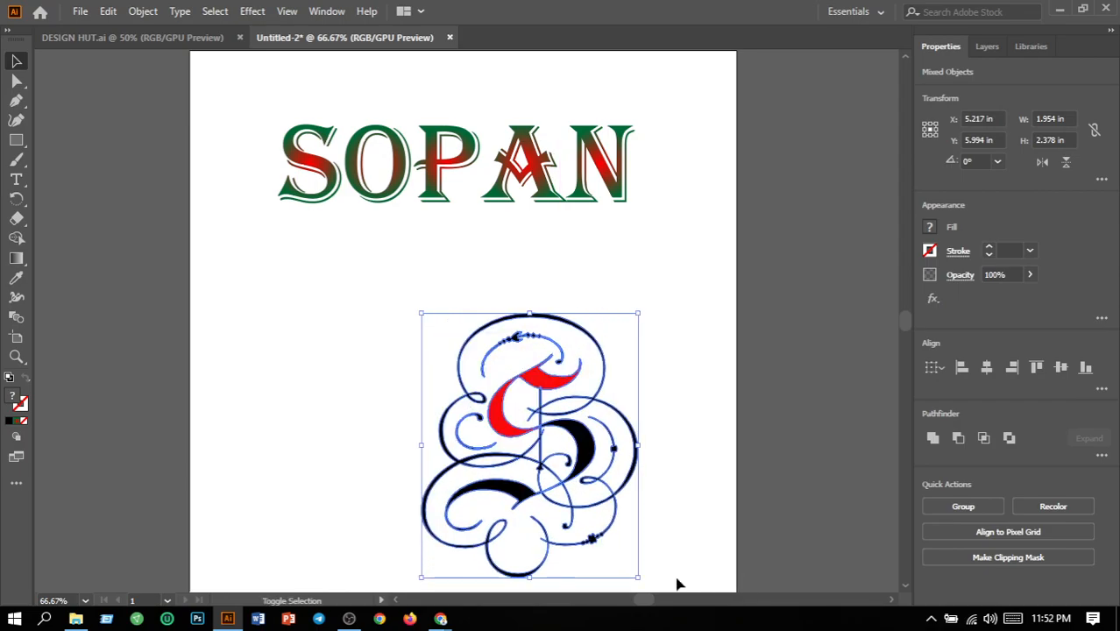
left_click(688, 526)
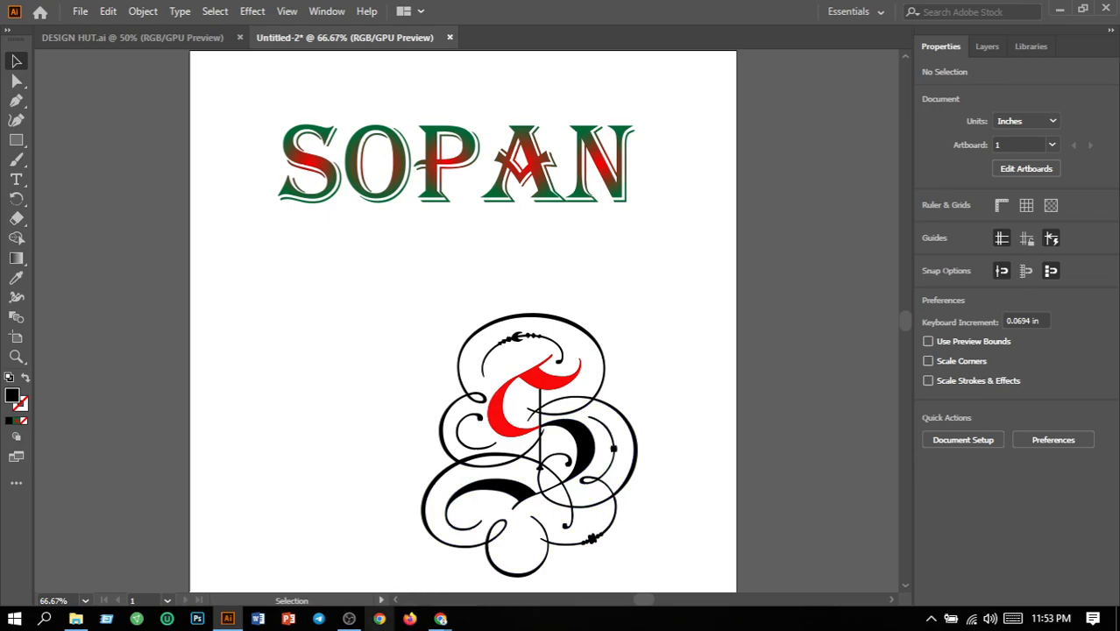
Move the whole ornate S beneath the middle of the SOPAN wordmark, to about X 4.76 in, Y 6.34 in, and deselect it
mouse_move(349, 619)
left_click(367, 590)
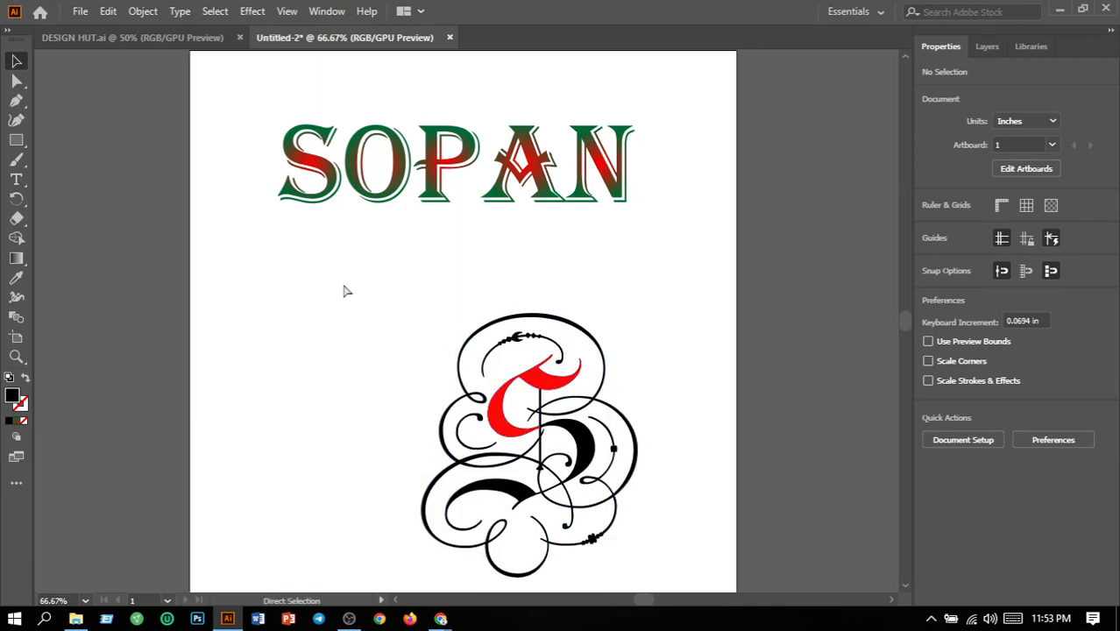
key("ctrl+minus")
key("ctrl+equal")
left_click_drag(352, 296, 681, 524)
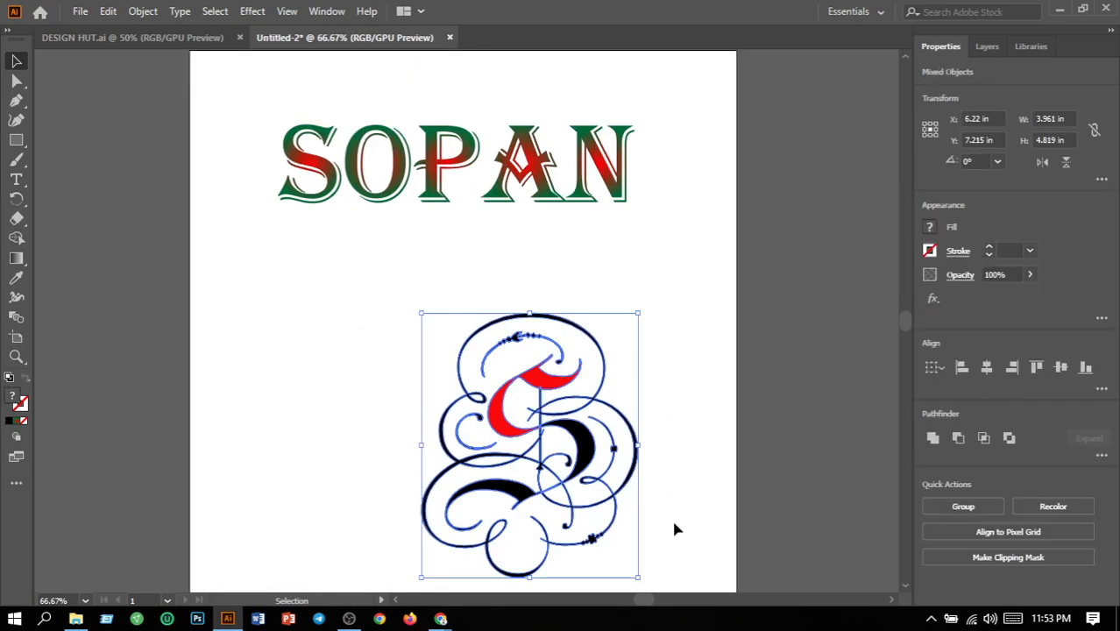
left_click_drag(558, 483, 477, 436)
left_click(625, 488)
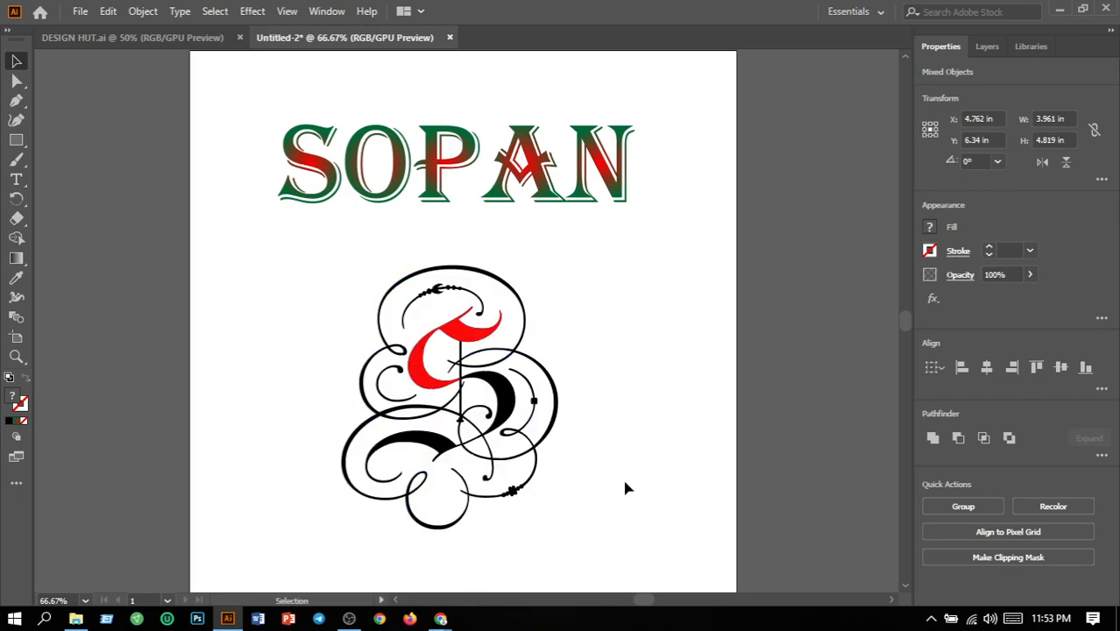
left_click(349, 619)
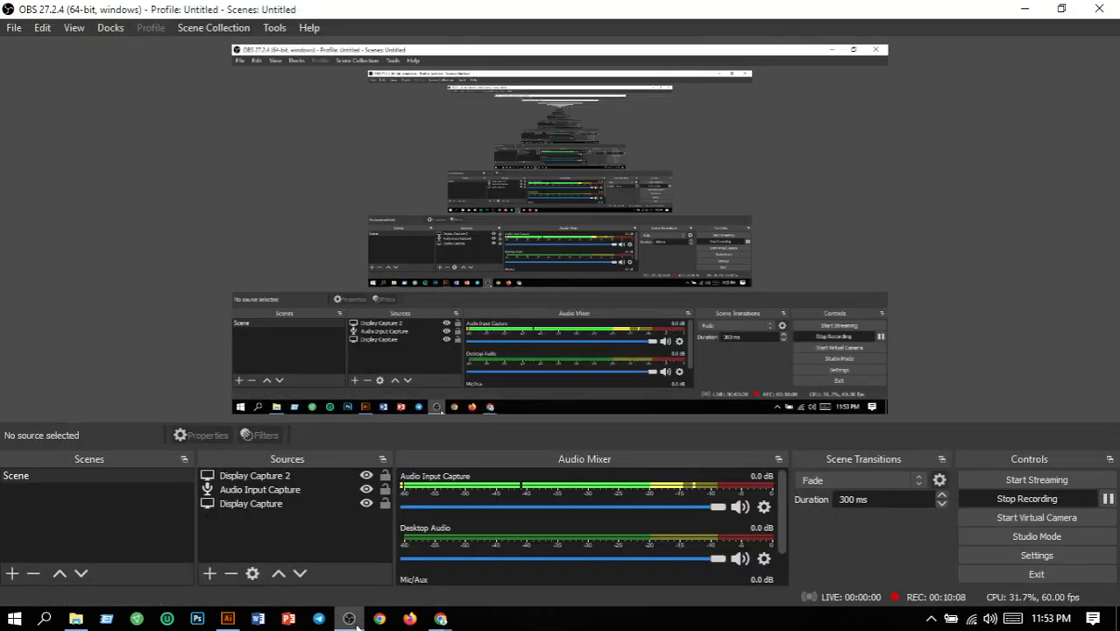